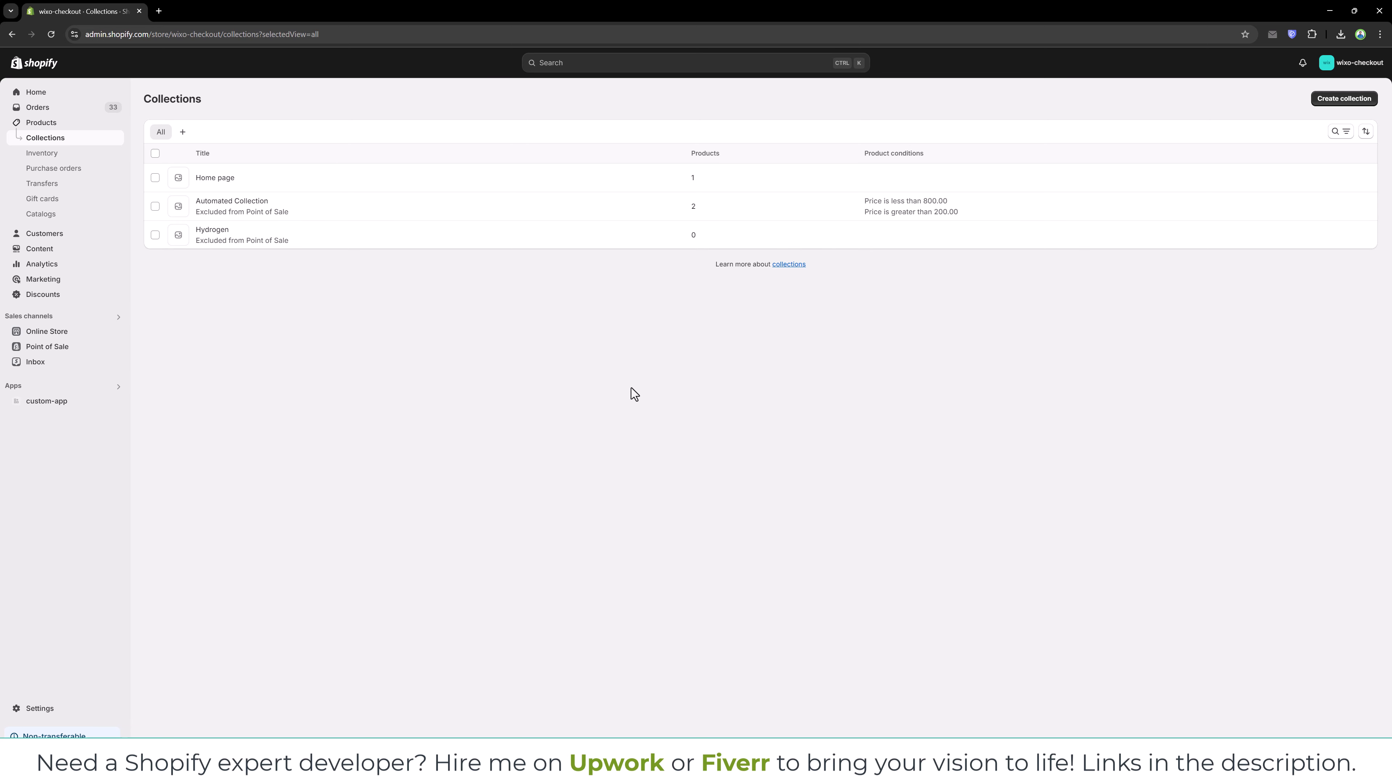
Step: Start a new collection and title it "Women"
{"action": "left_click", "coordinate": [1327, 99]}
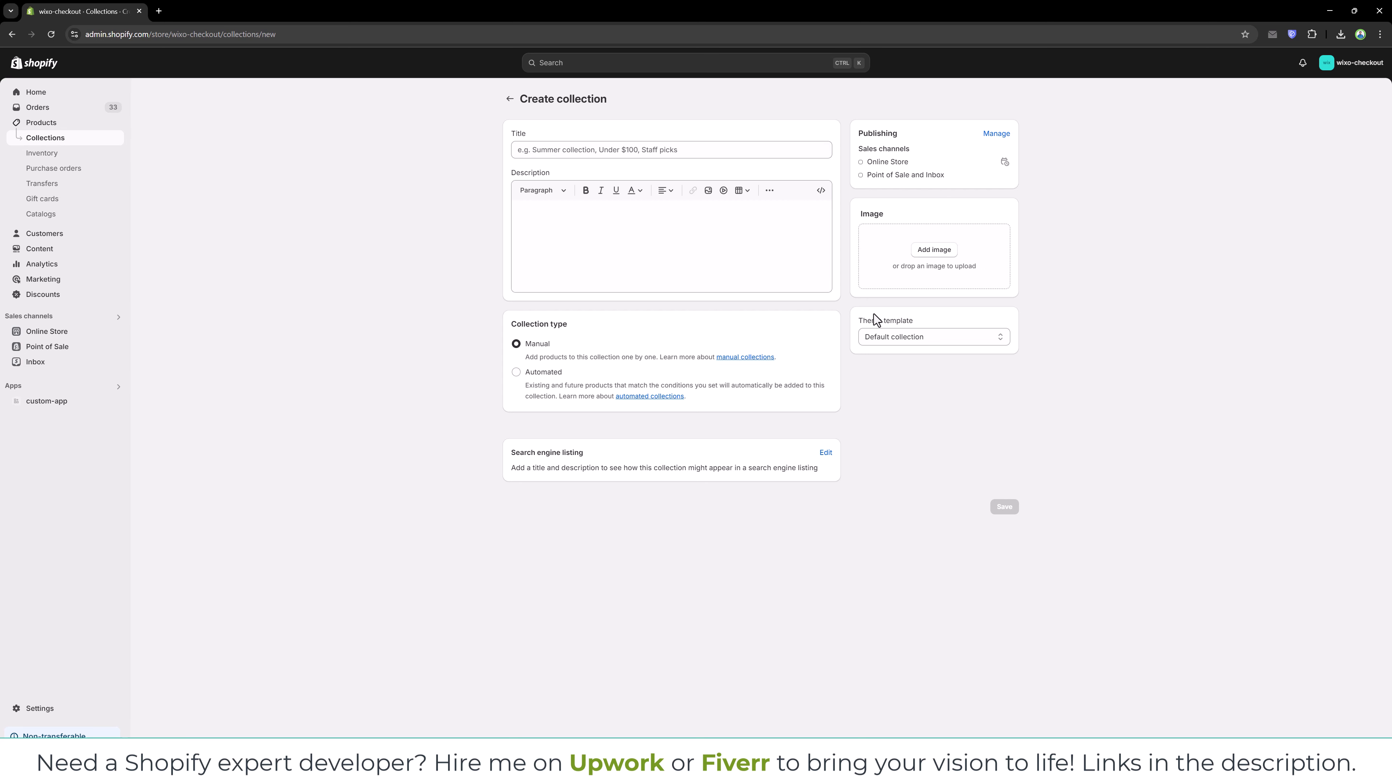
{"action": "left_click", "coordinate": [542, 147]}
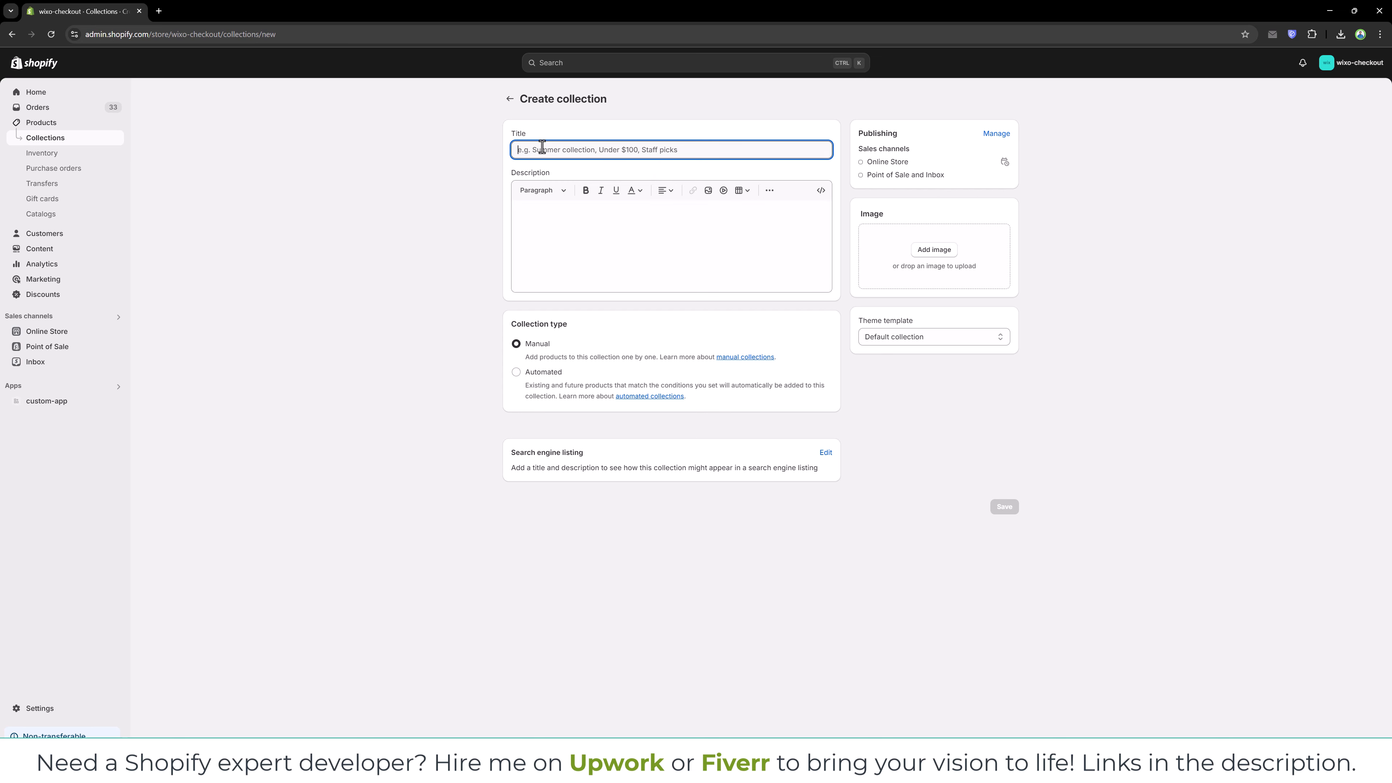
{"action": "type", "text": "W"}
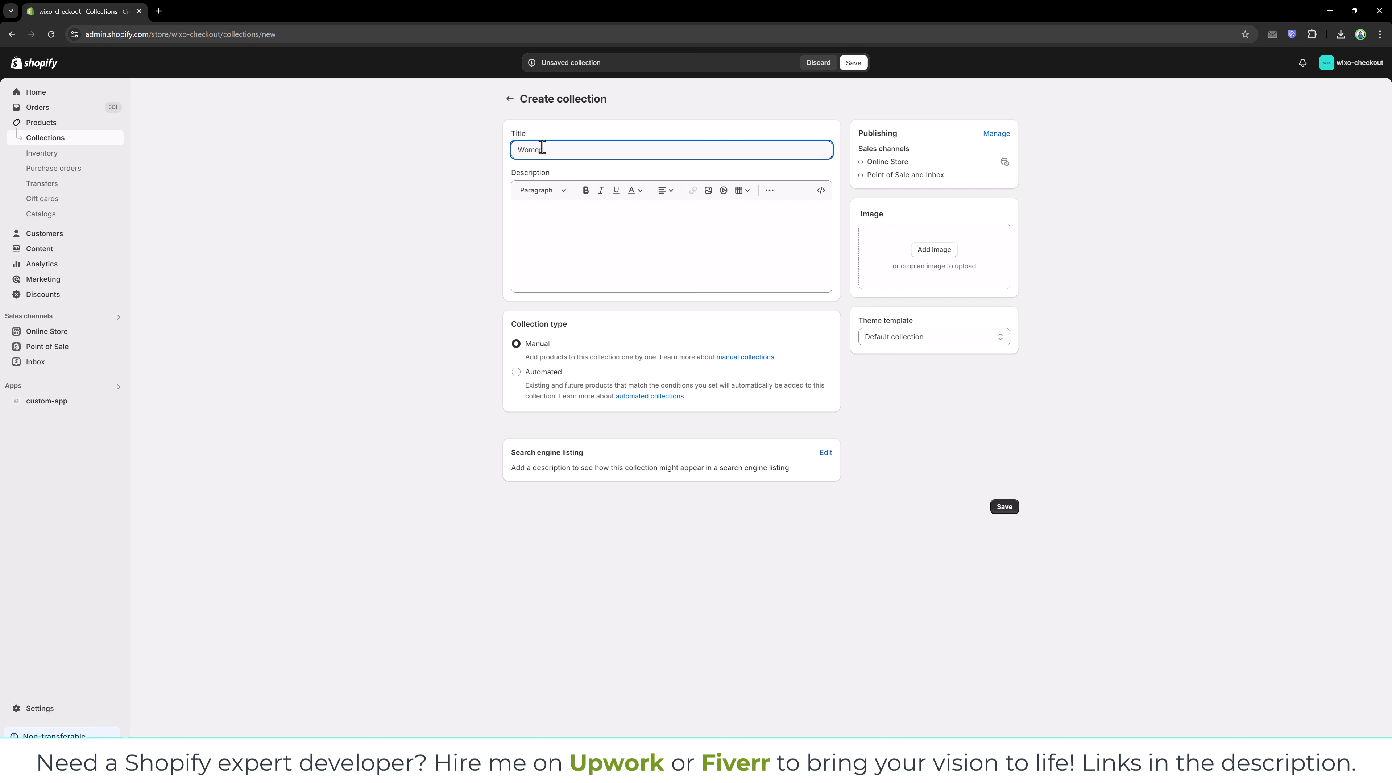
{"action": "type", "text": "omen"}
Step: Add the description paragraph beginning "Discover our exclusive Women's Collection, where style meets comfort." with the line "Comfortable and Stylish Bottoms" above it
{"action": "left_click", "coordinate": [565, 245]}
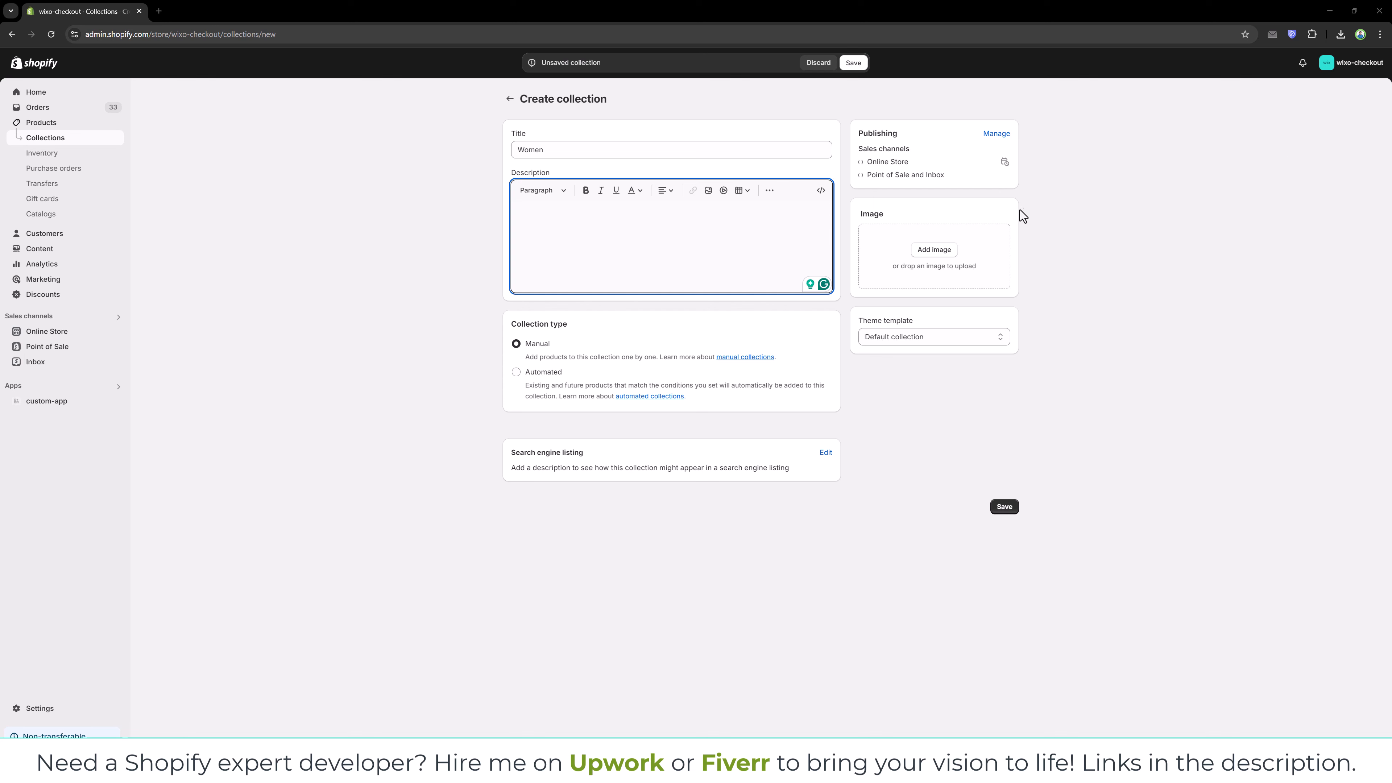
{"action": "type", "text": "Discover our exclusive Women's Collection, where style meets comfort. Explore elegant dresses, versatile tops, statement accessories, and cozy outerwear, all crafted from high-quality materials. Our trendy designs and inclusive sizes ensure there's something for everyone. Elevate your wardrobe with our stylish and timeless pieces. Shop now and embrace your unique style!"}
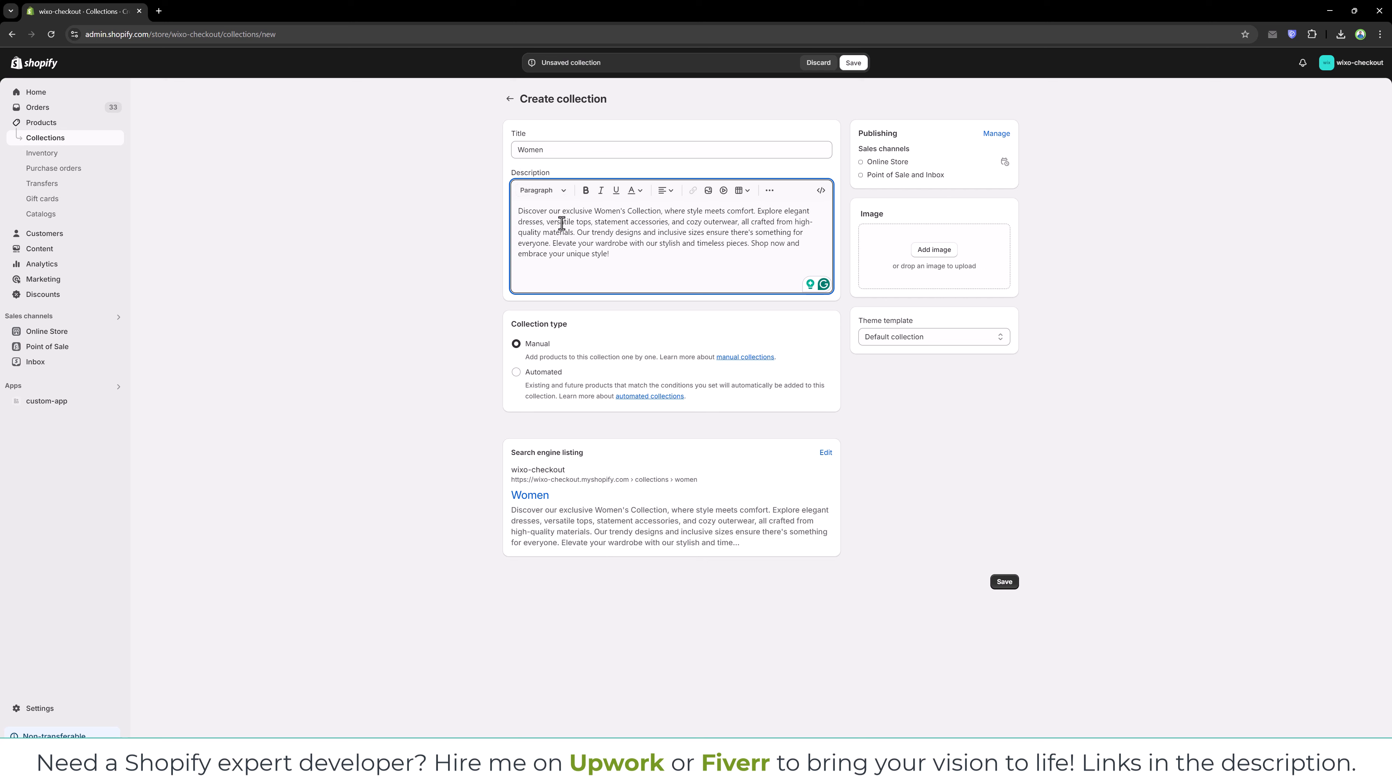
{"action": "key", "text": "Return"}
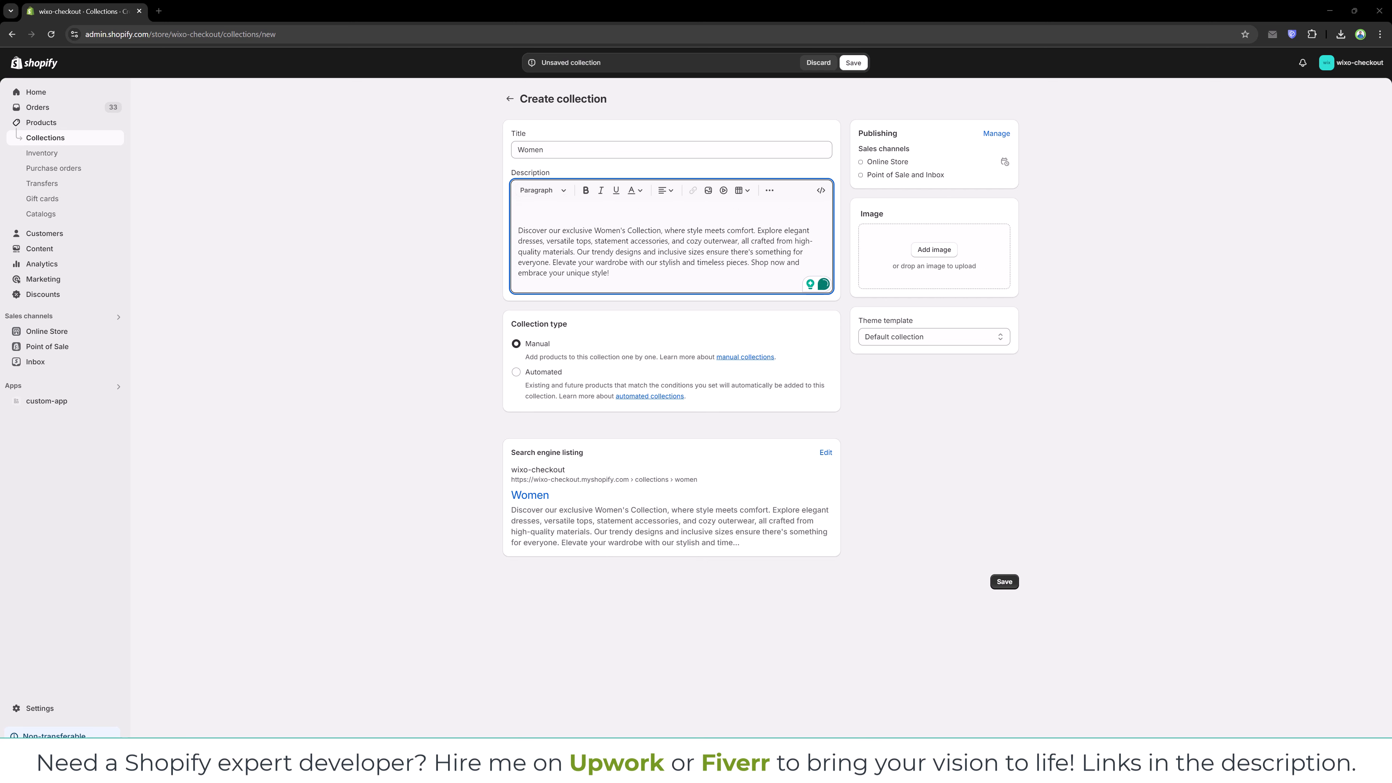
{"action": "type", "text": "Comfortable and Stylish Bottoms"}
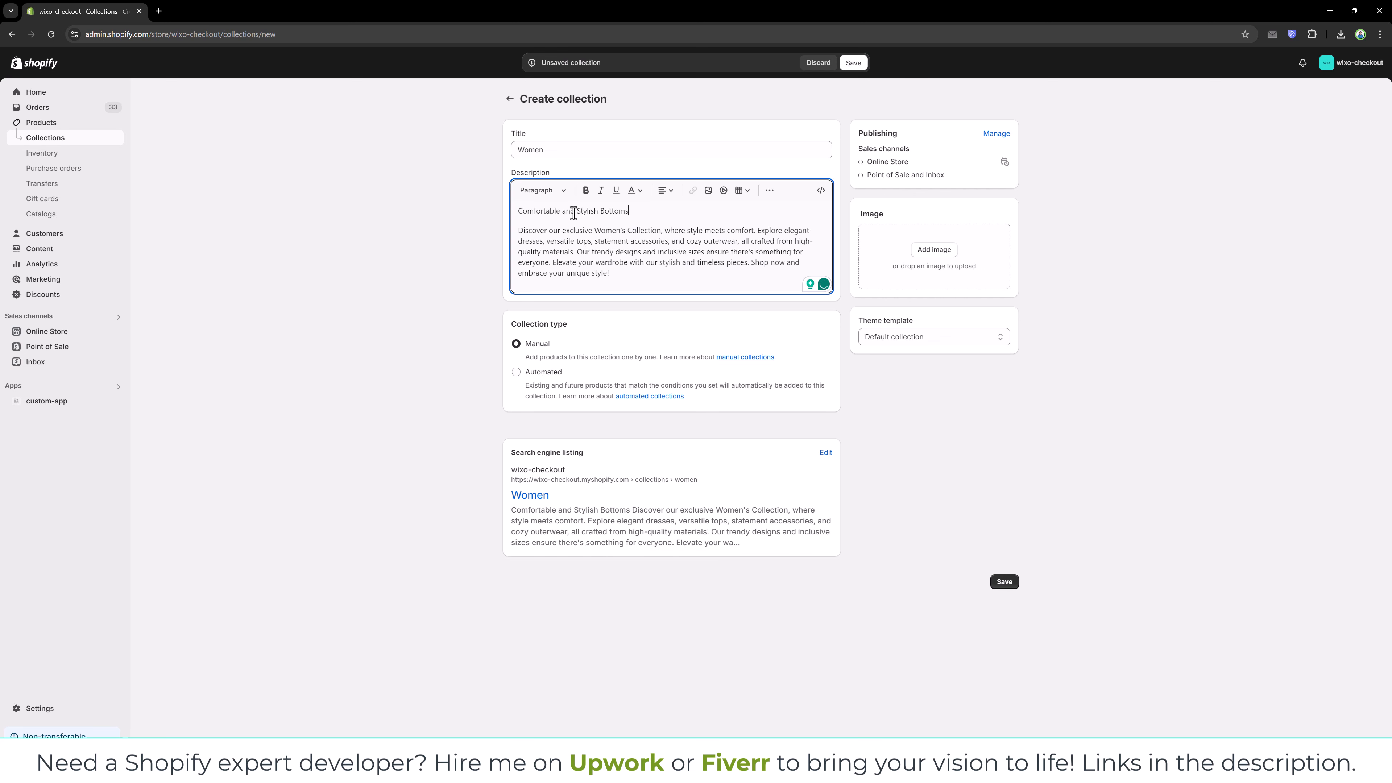
Step: Format the description line "Comfortable and Stylish Bottoms" as Heading 2
{"action": "triple_click", "coordinate": [574, 212]}
{"action": "left_click", "coordinate": [563, 191]}
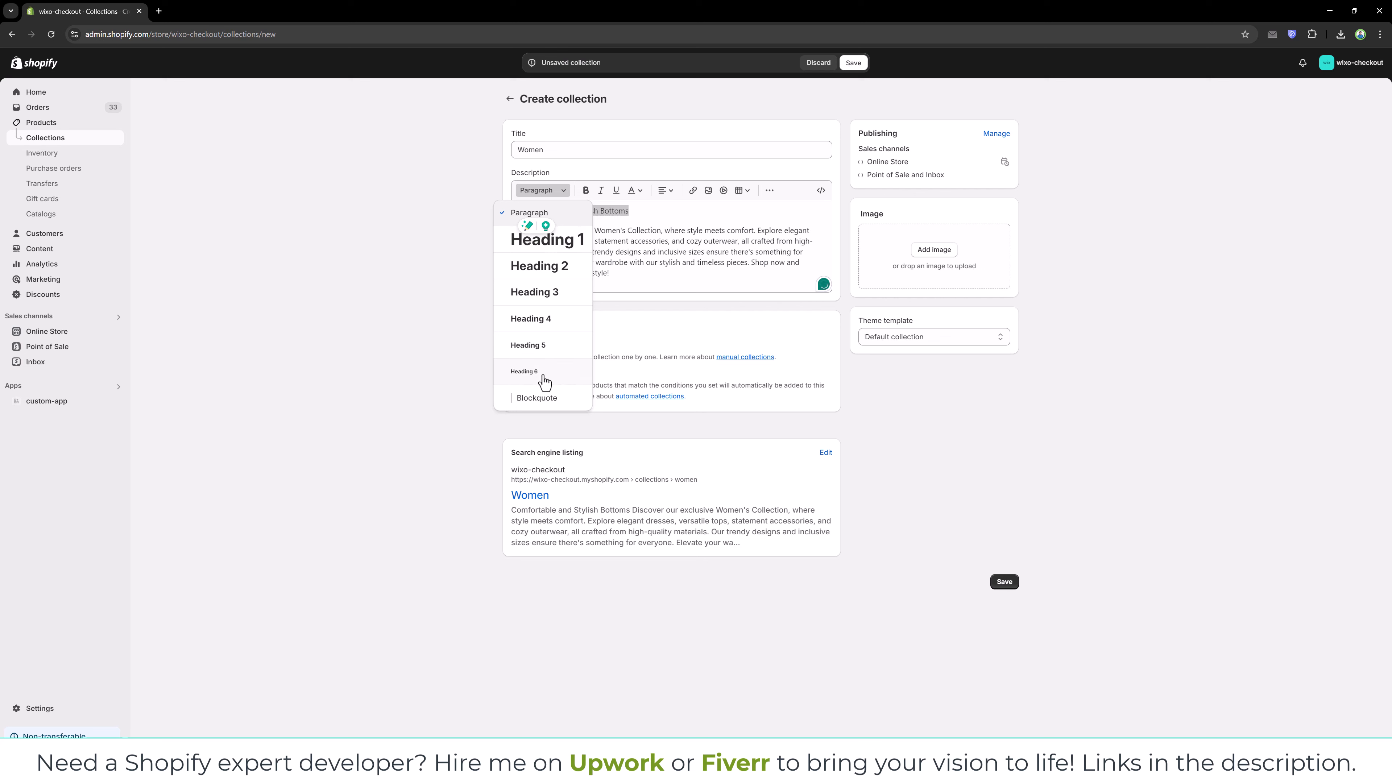
{"action": "left_click", "coordinate": [568, 268]}
{"action": "left_click", "coordinate": [691, 236]}
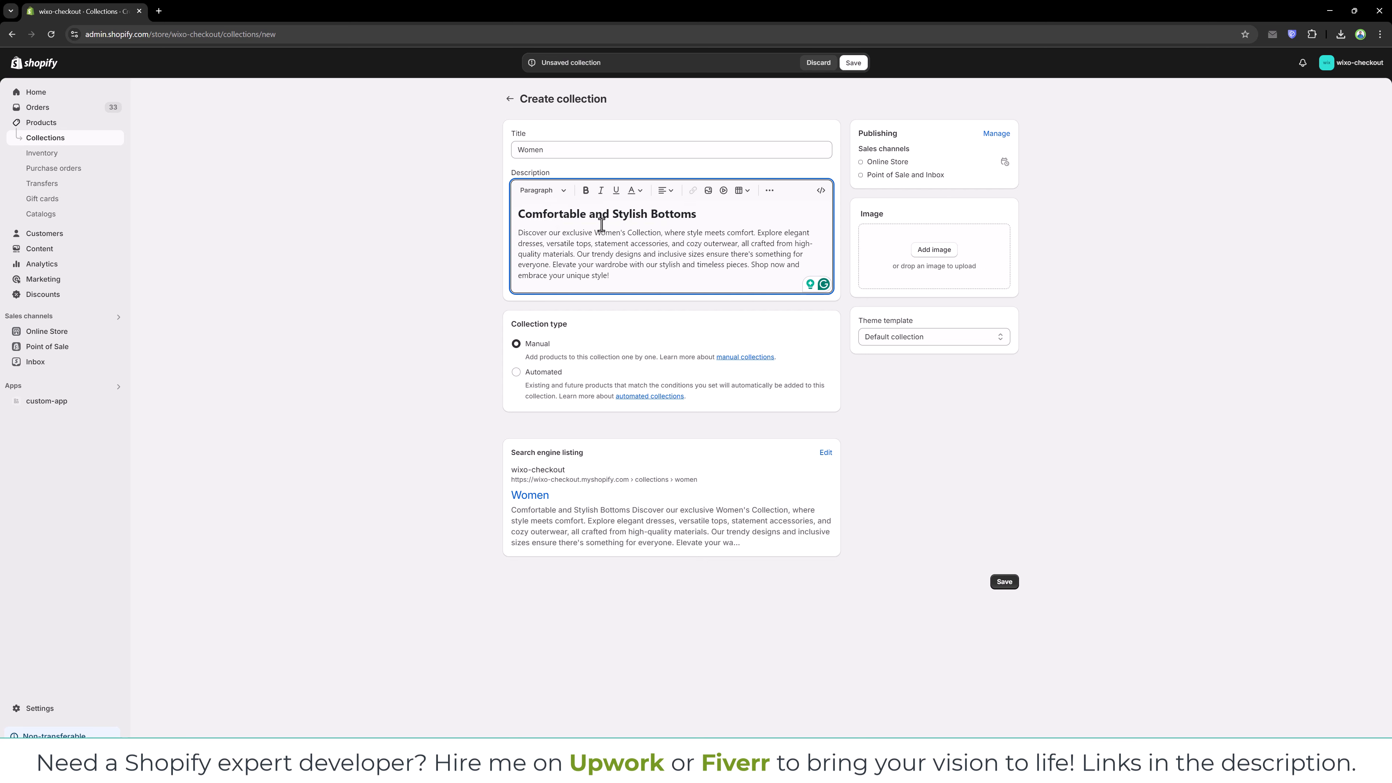
{"action": "left_click", "coordinate": [651, 215]}
{"action": "triple_click", "coordinate": [651, 215]}
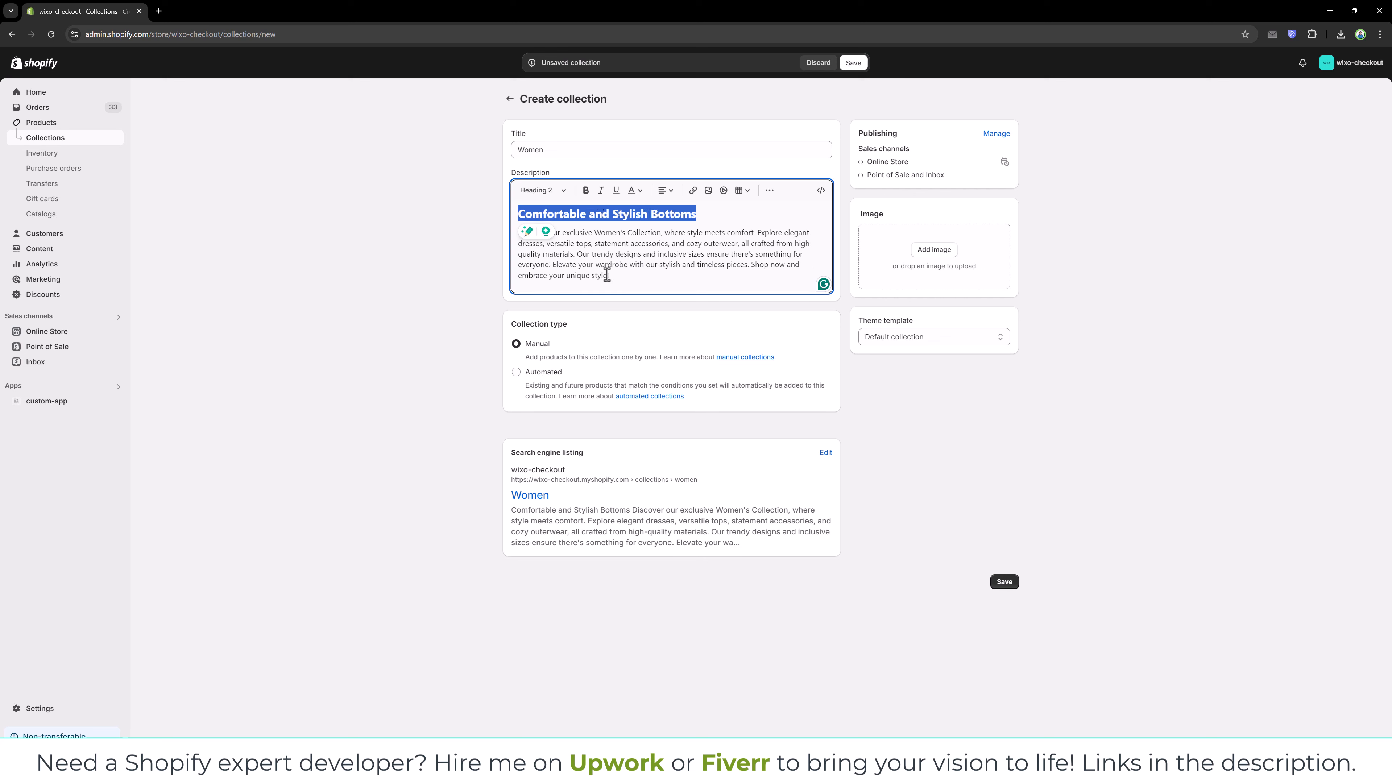
Step: Add a new line reading "Statement Accessories" below the description paragraph
{"action": "left_click", "coordinate": [684, 285]}
{"action": "key", "text": "Return"}
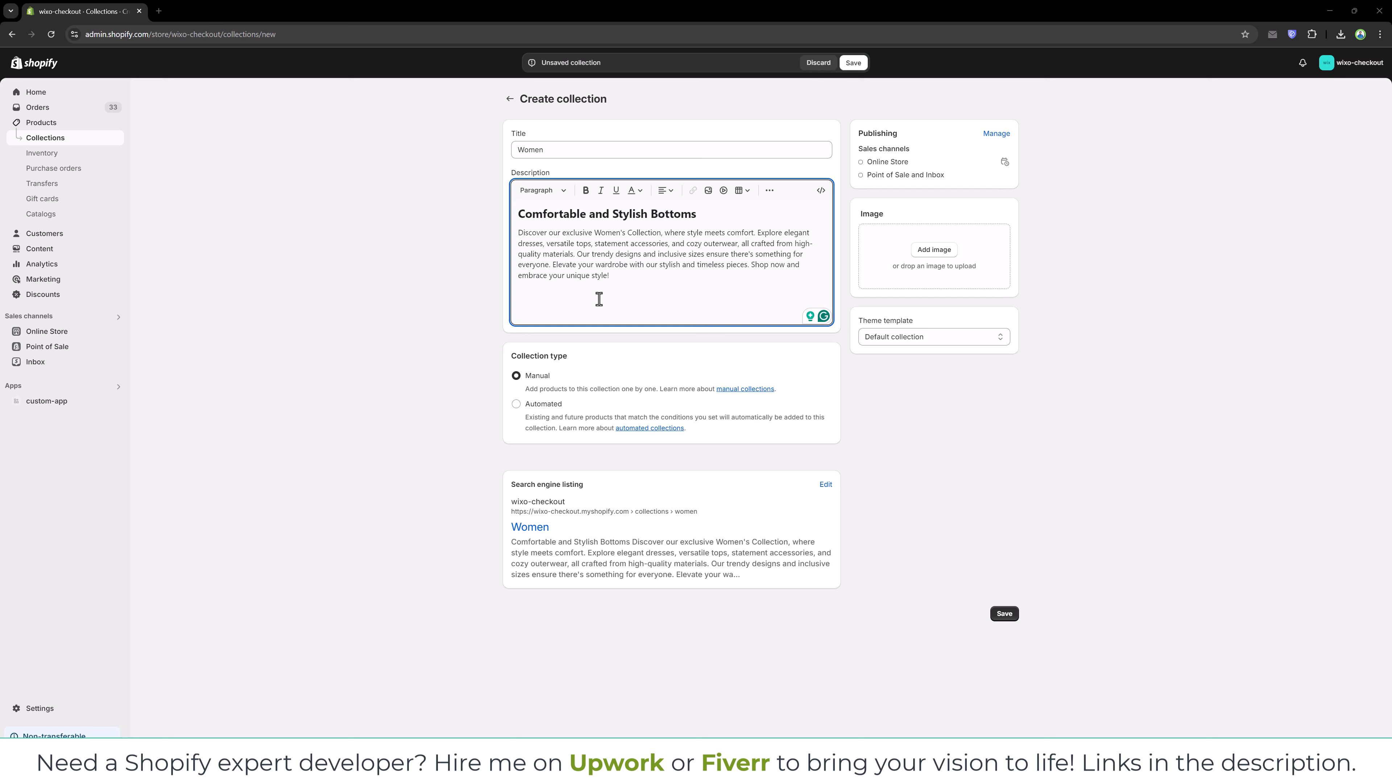
{"action": "type", "text": "Statement Accessories"}
Step: Make the "Statement Accessories" line bold, italic and underlined, and colour its text red
{"action": "triple_click", "coordinate": [562, 295]}
{"action": "left_click", "coordinate": [586, 192]}
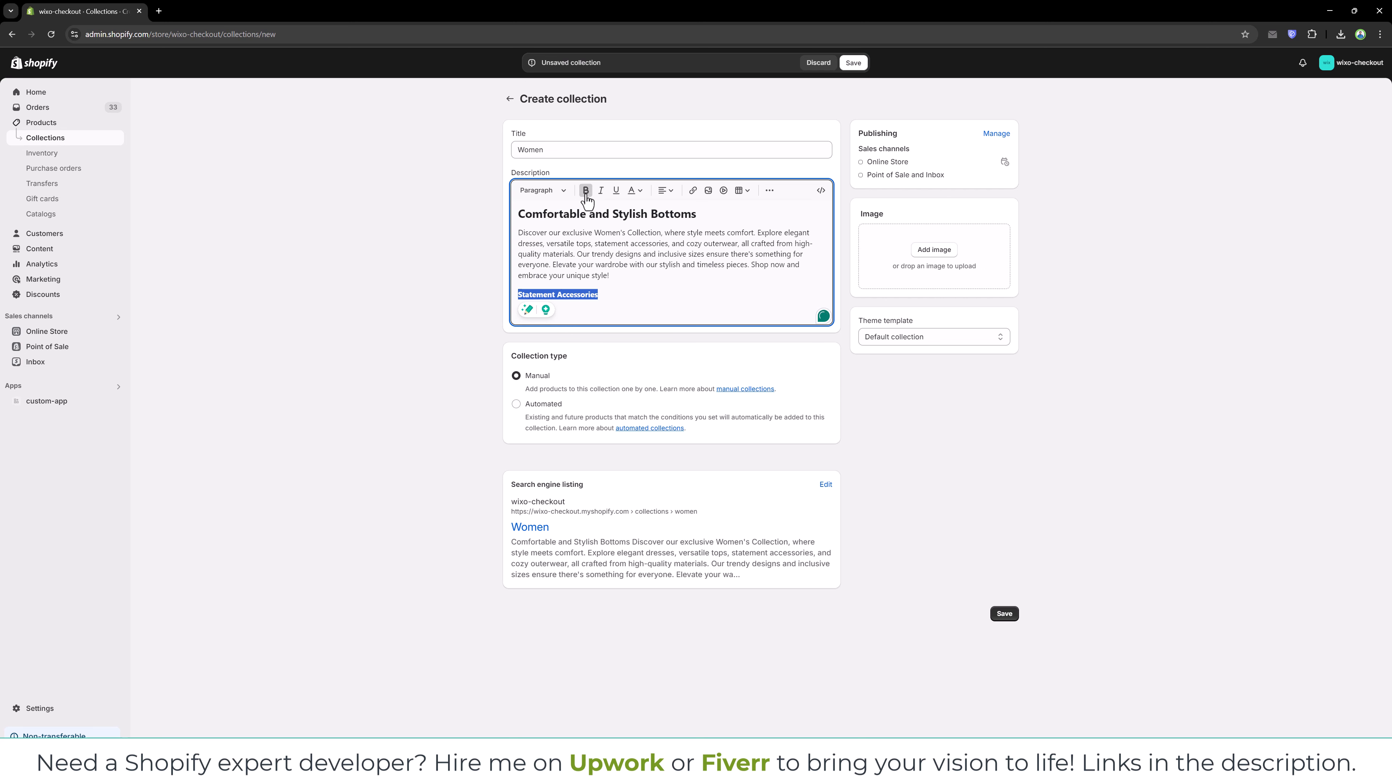
{"action": "left_click", "coordinate": [601, 192]}
{"action": "left_click", "coordinate": [616, 192]}
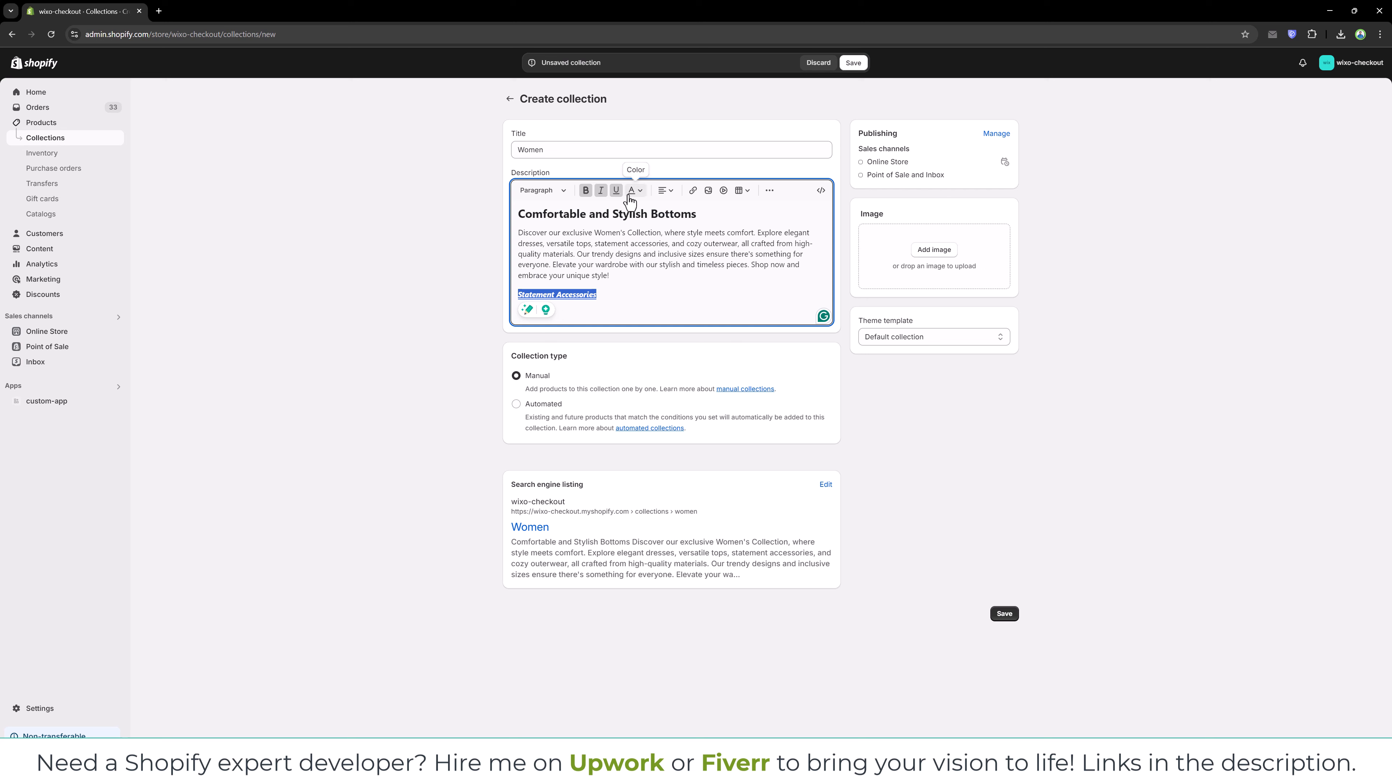
{"action": "left_click", "coordinate": [630, 197]}
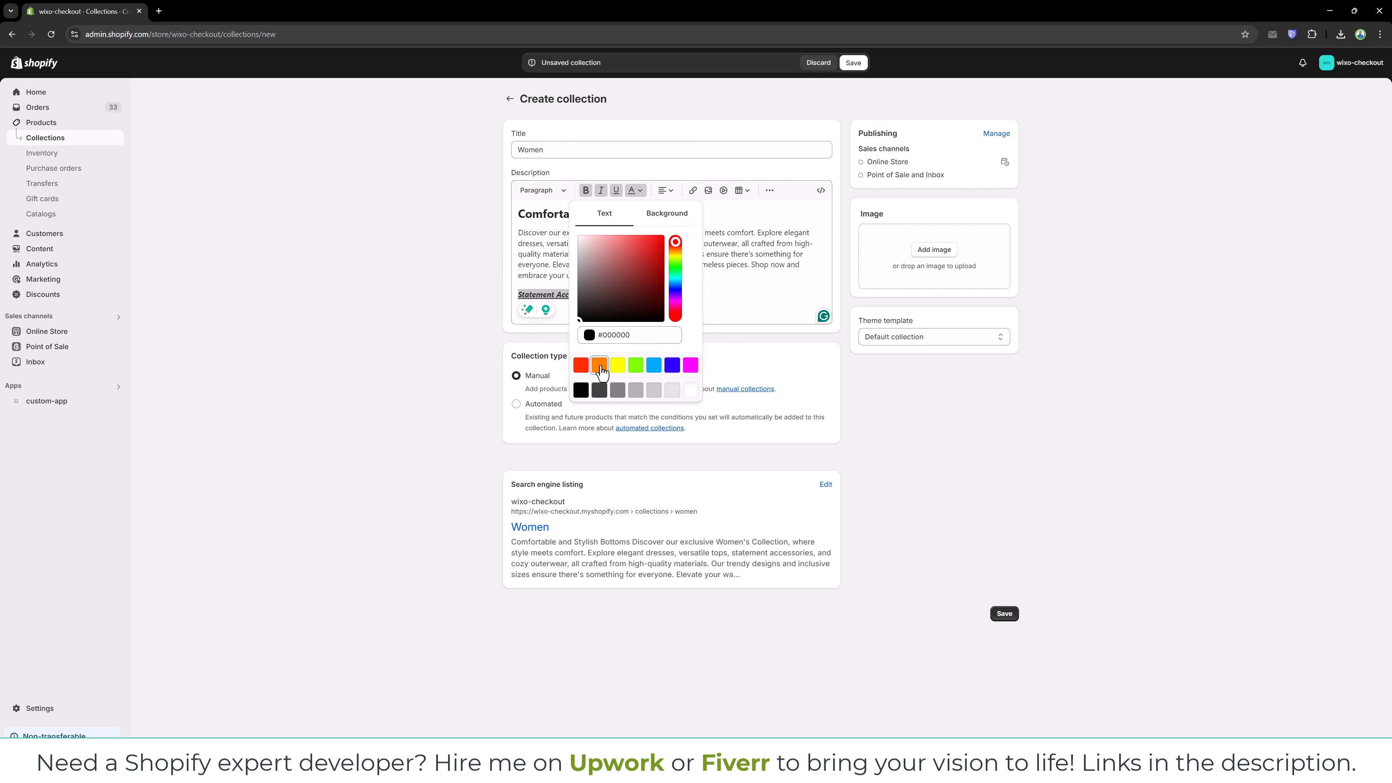
{"action": "left_click", "coordinate": [581, 365]}
{"action": "left_click", "coordinate": [694, 296]}
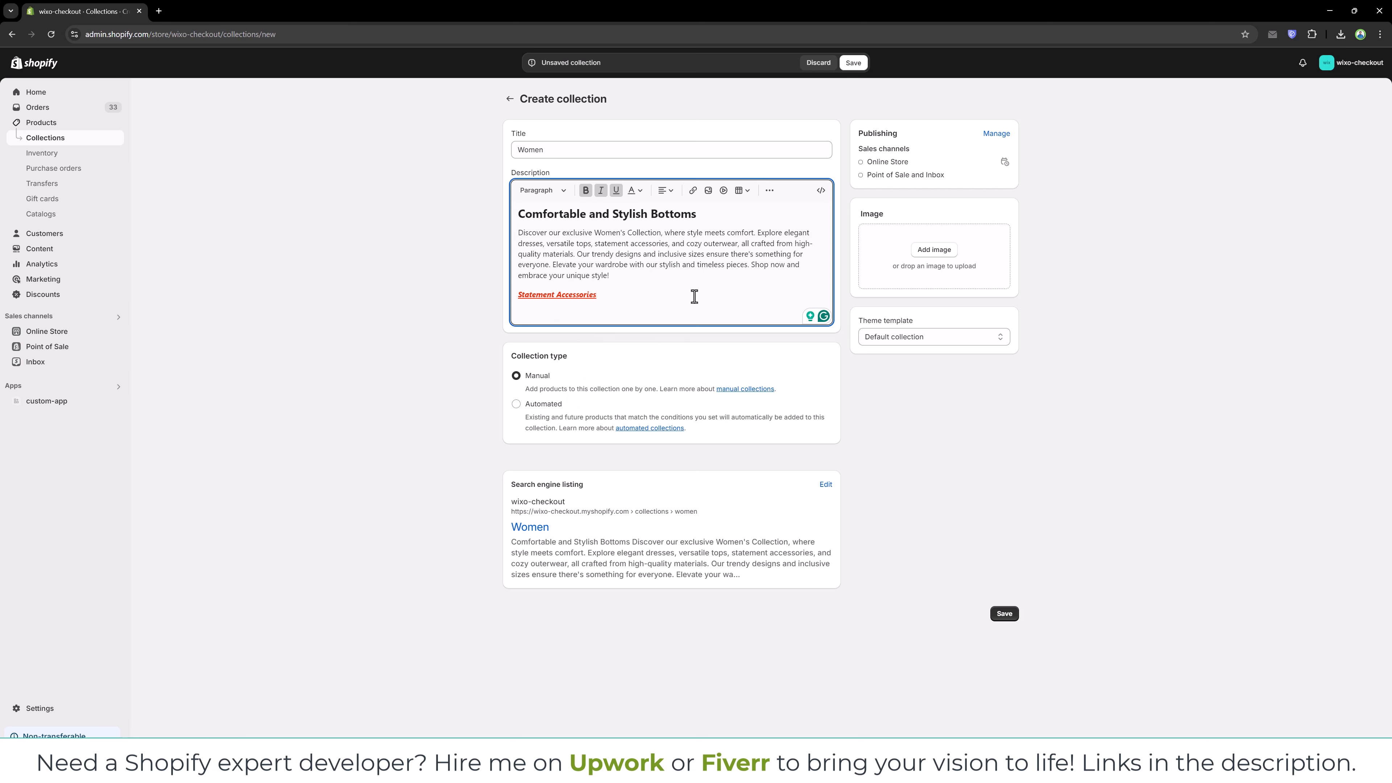
Step: Try centre and right alignment on the "Statement Accessories" line, and return it to left alignment
{"action": "left_click_drag", "start_coordinate": [633, 298], "coordinate": [515, 299]}
{"action": "left_click", "coordinate": [665, 190]}
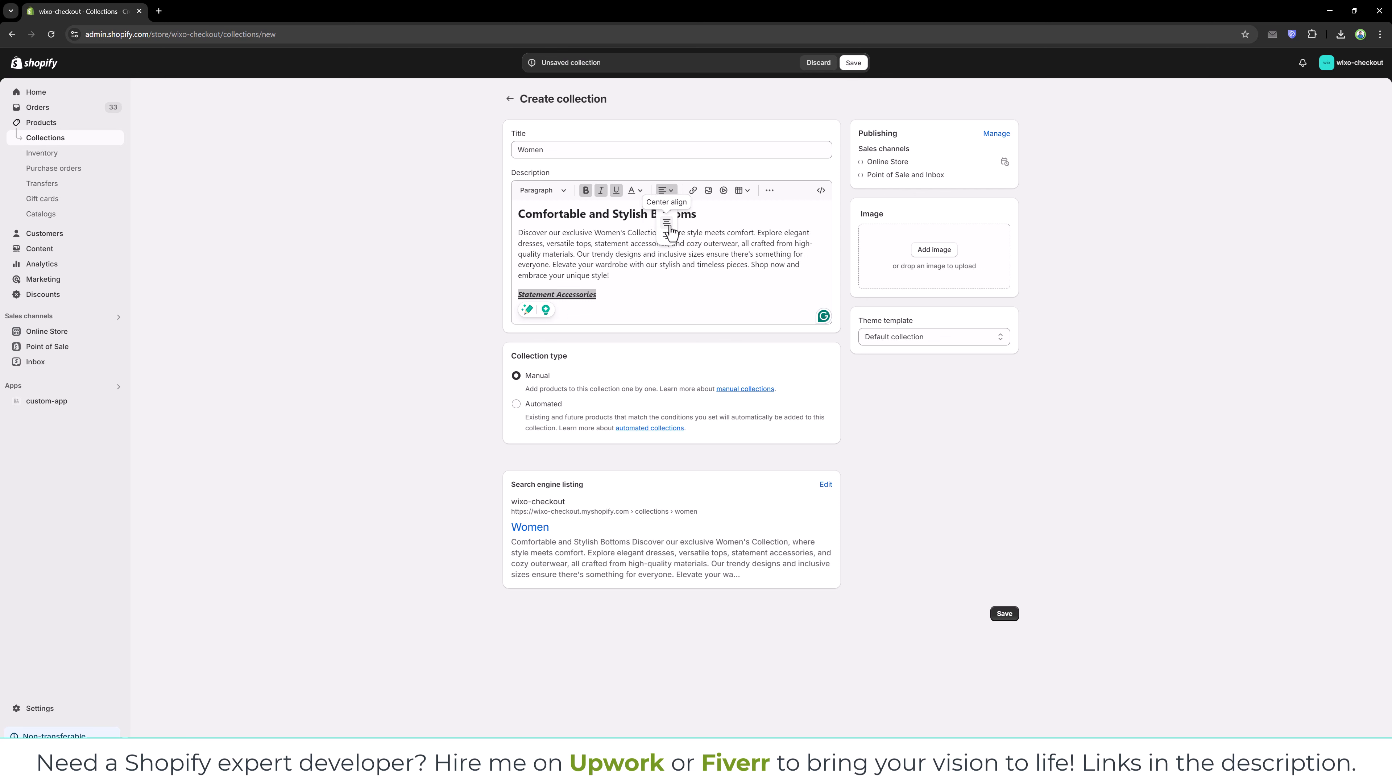
{"action": "left_click", "coordinate": [667, 223]}
{"action": "left_click", "coordinate": [665, 191]}
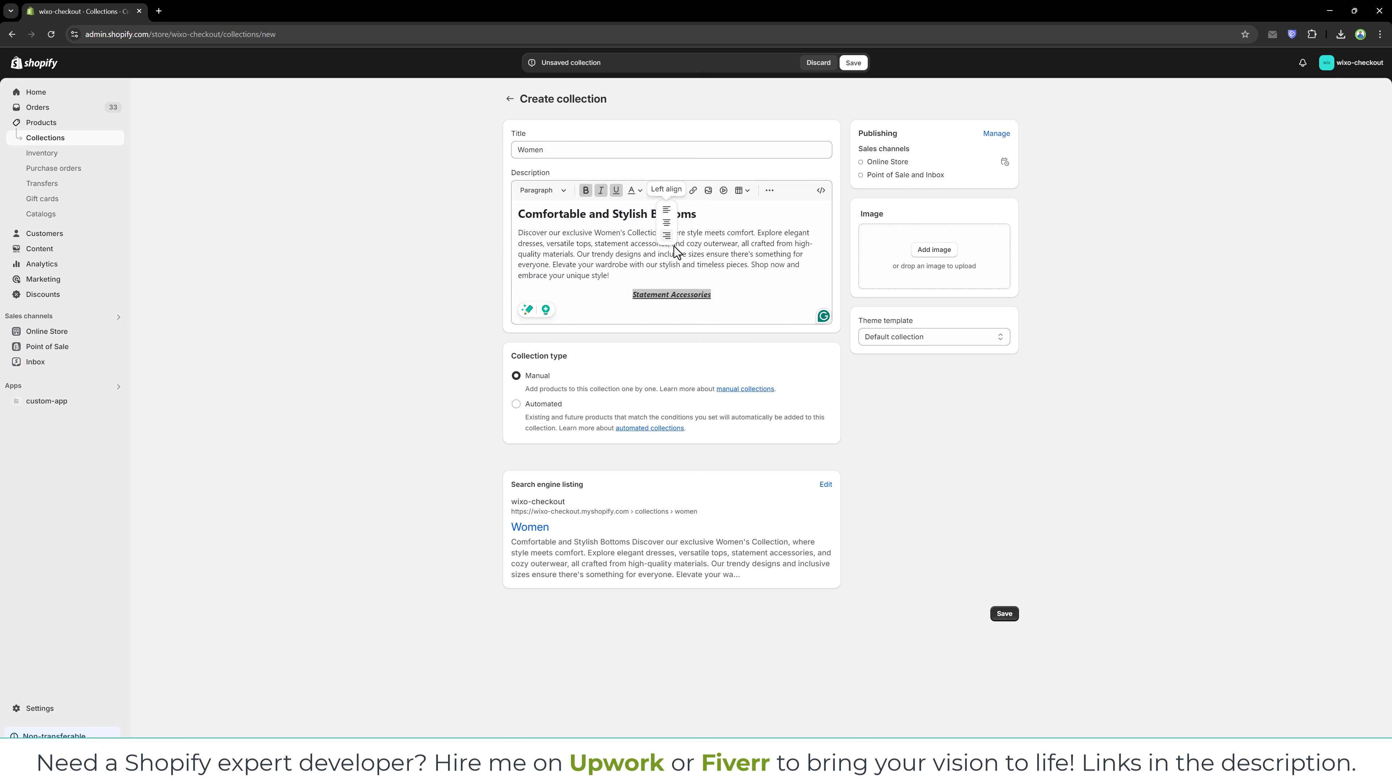
{"action": "left_click", "coordinate": [669, 246]}
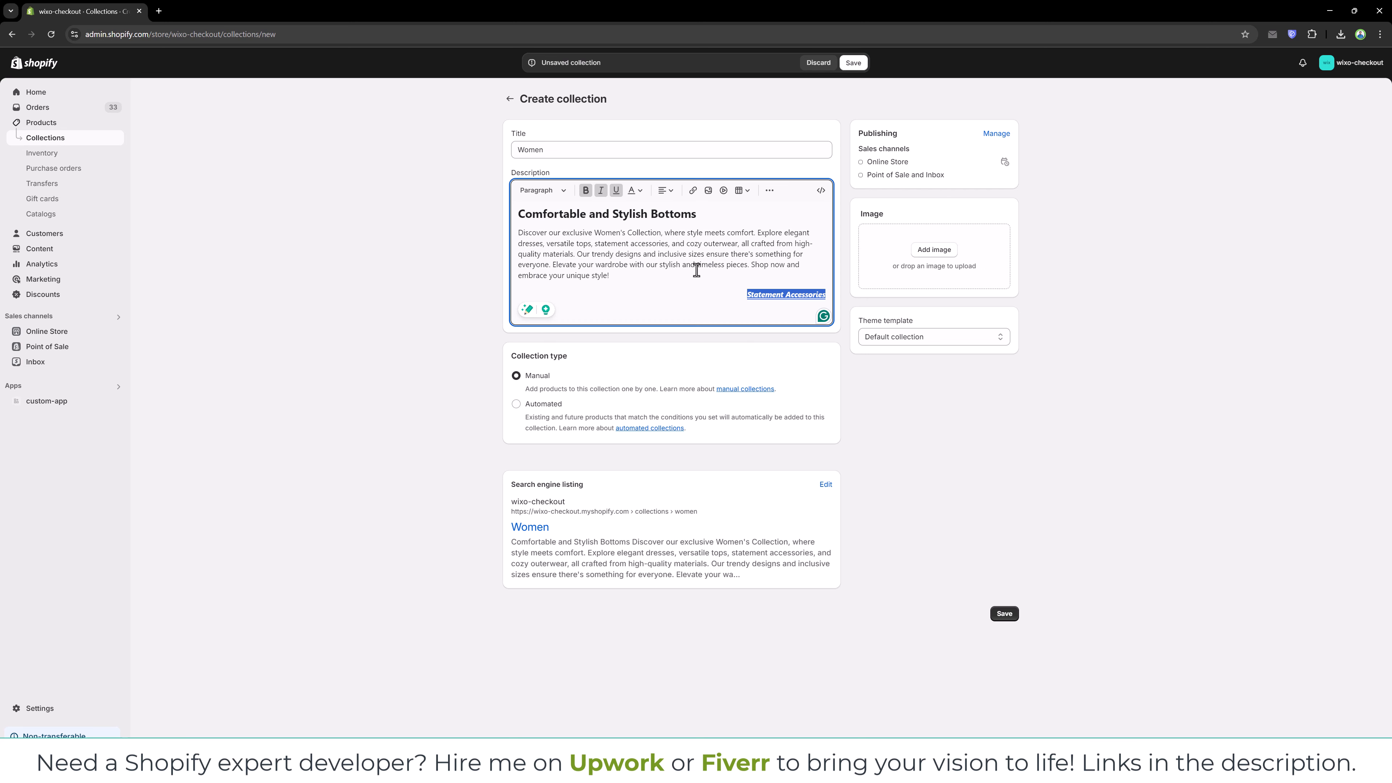
{"action": "left_click", "coordinate": [665, 190]}
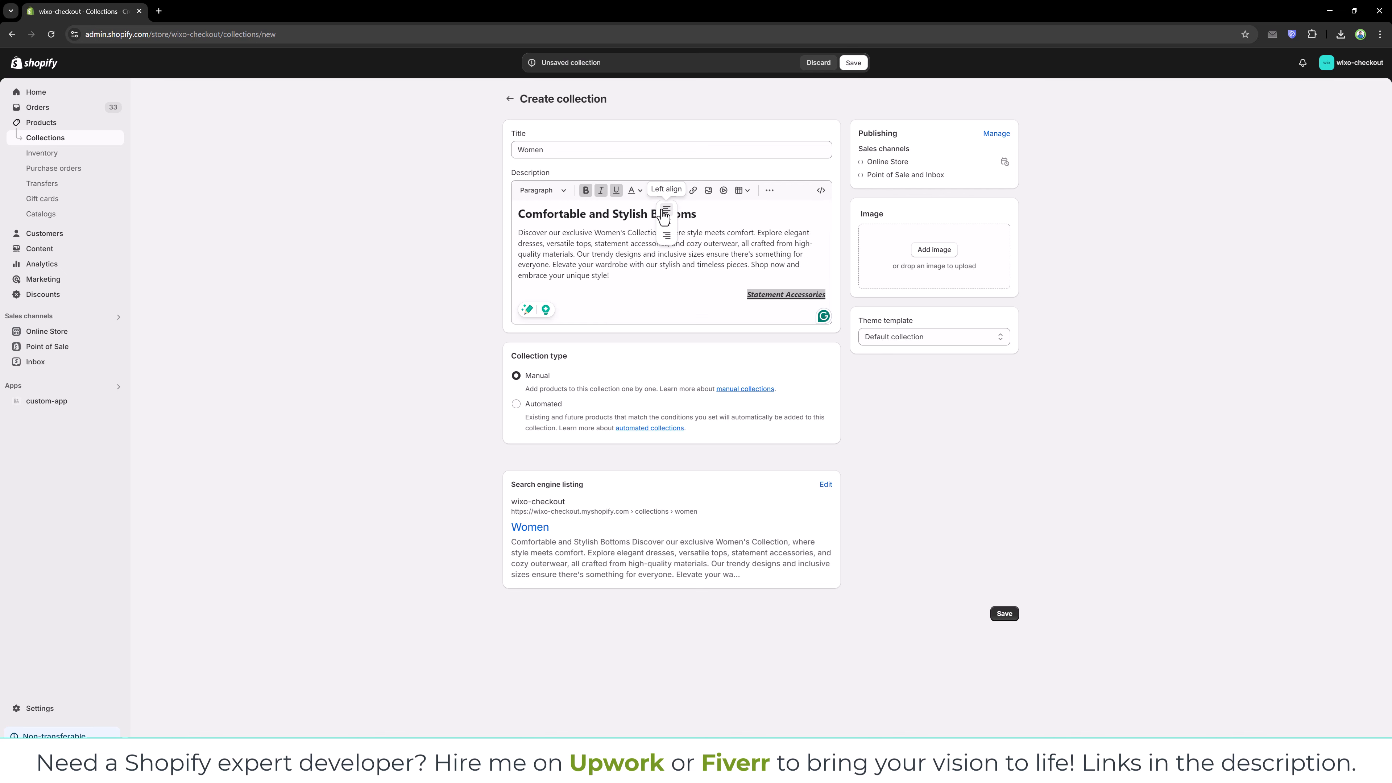
{"action": "left_click", "coordinate": [665, 203]}
{"action": "left_click", "coordinate": [693, 191]}
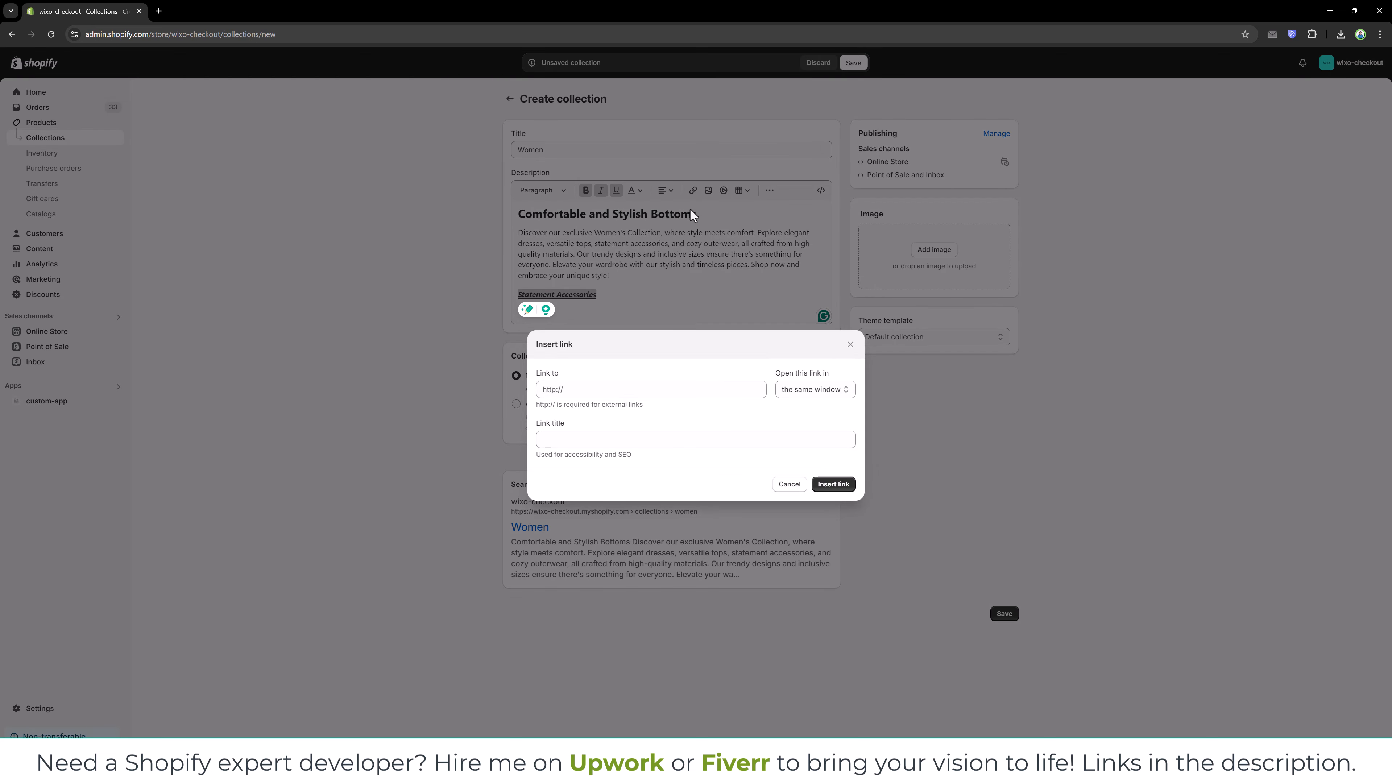
{"action": "left_click", "coordinate": [611, 388]}
{"action": "left_click", "coordinate": [610, 387]}
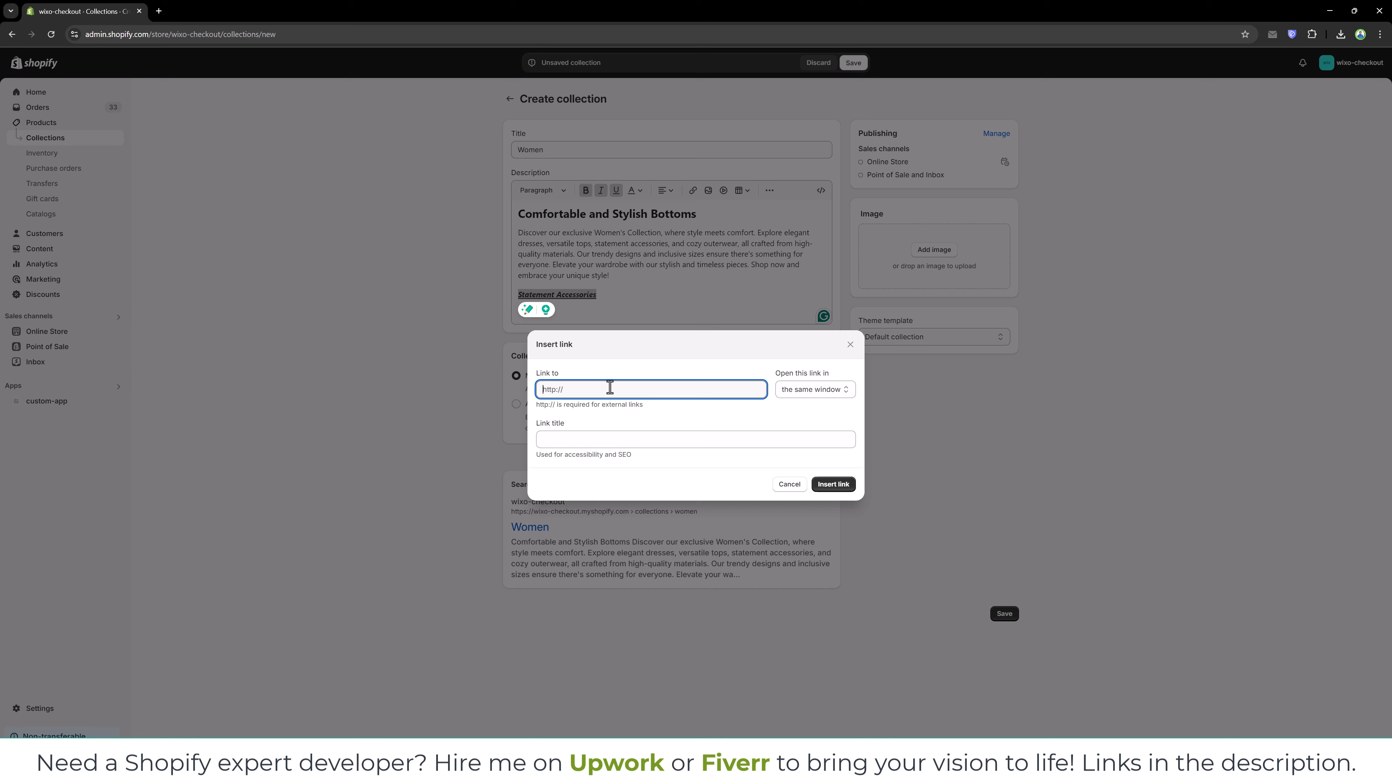
{"action": "left_click", "coordinate": [590, 442]}
{"action": "left_click", "coordinate": [810, 391]}
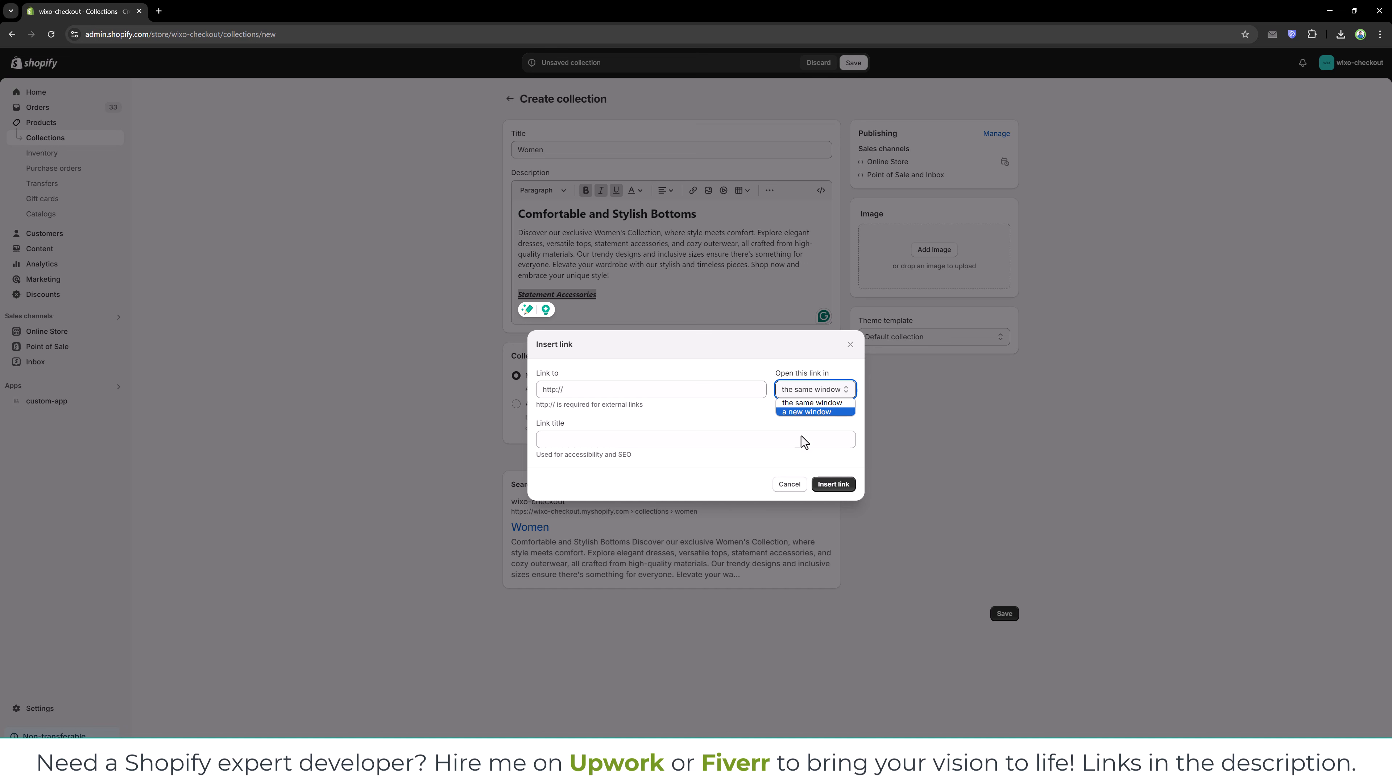
{"action": "left_click", "coordinate": [789, 483]}
{"action": "left_click", "coordinate": [789, 484]}
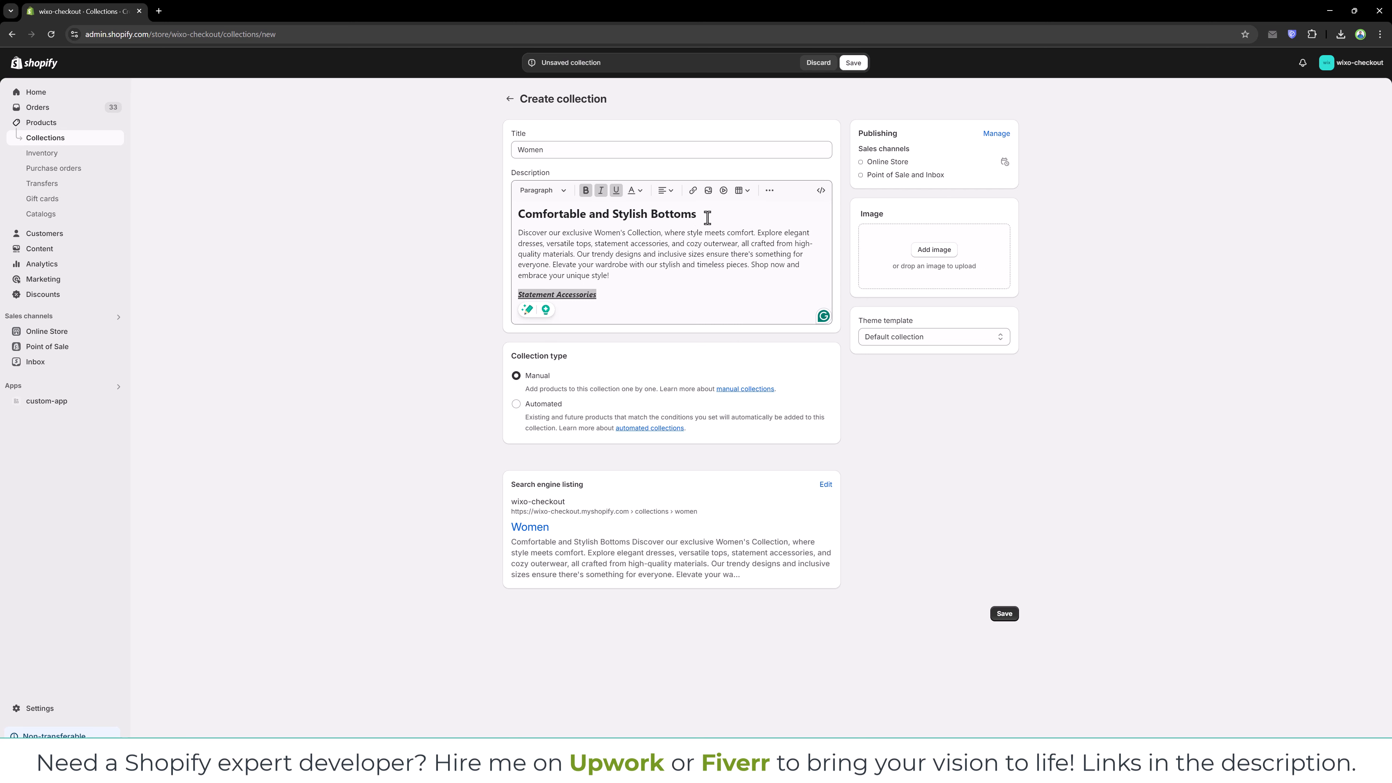
Step: Insert the existing red T-shirt image on a new line below "Statement Accessories"
{"action": "left_click", "coordinate": [646, 295]}
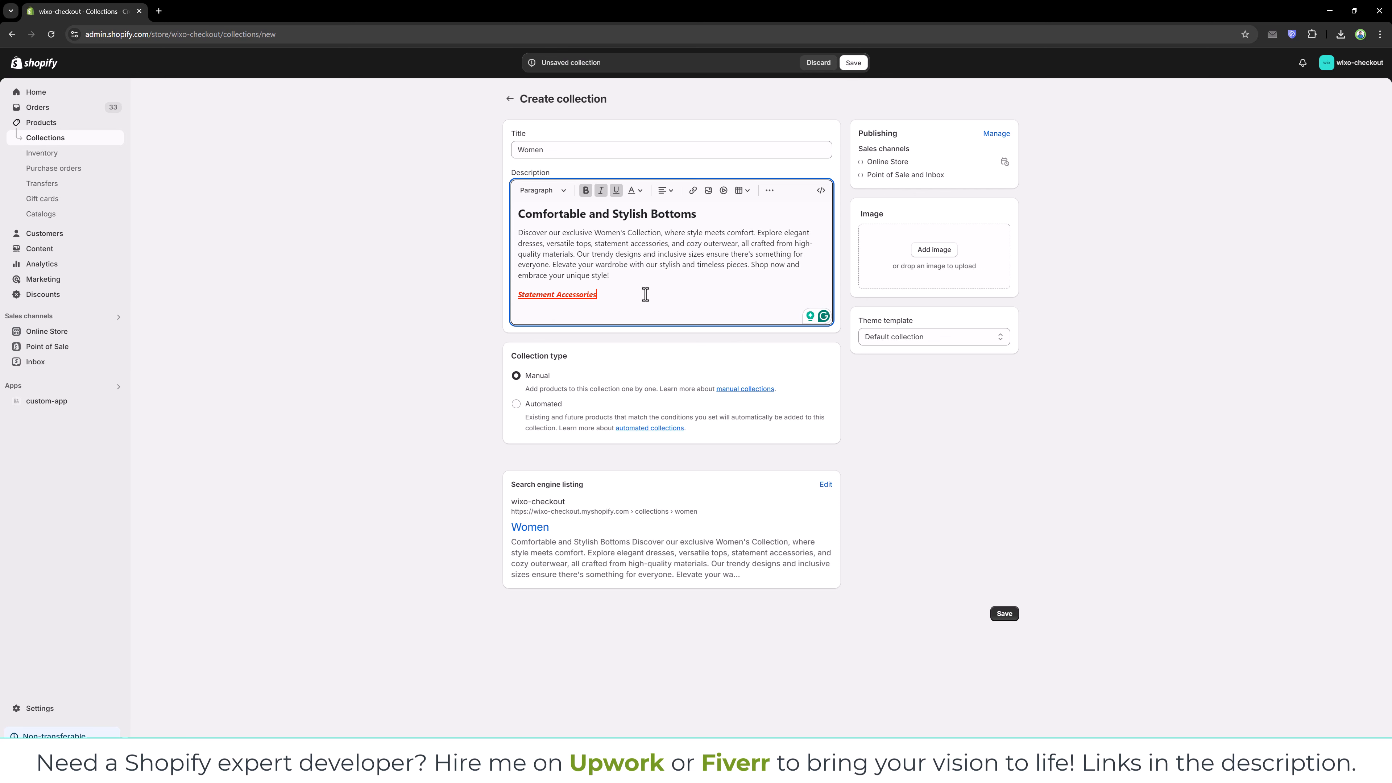
{"action": "key", "text": "Return"}
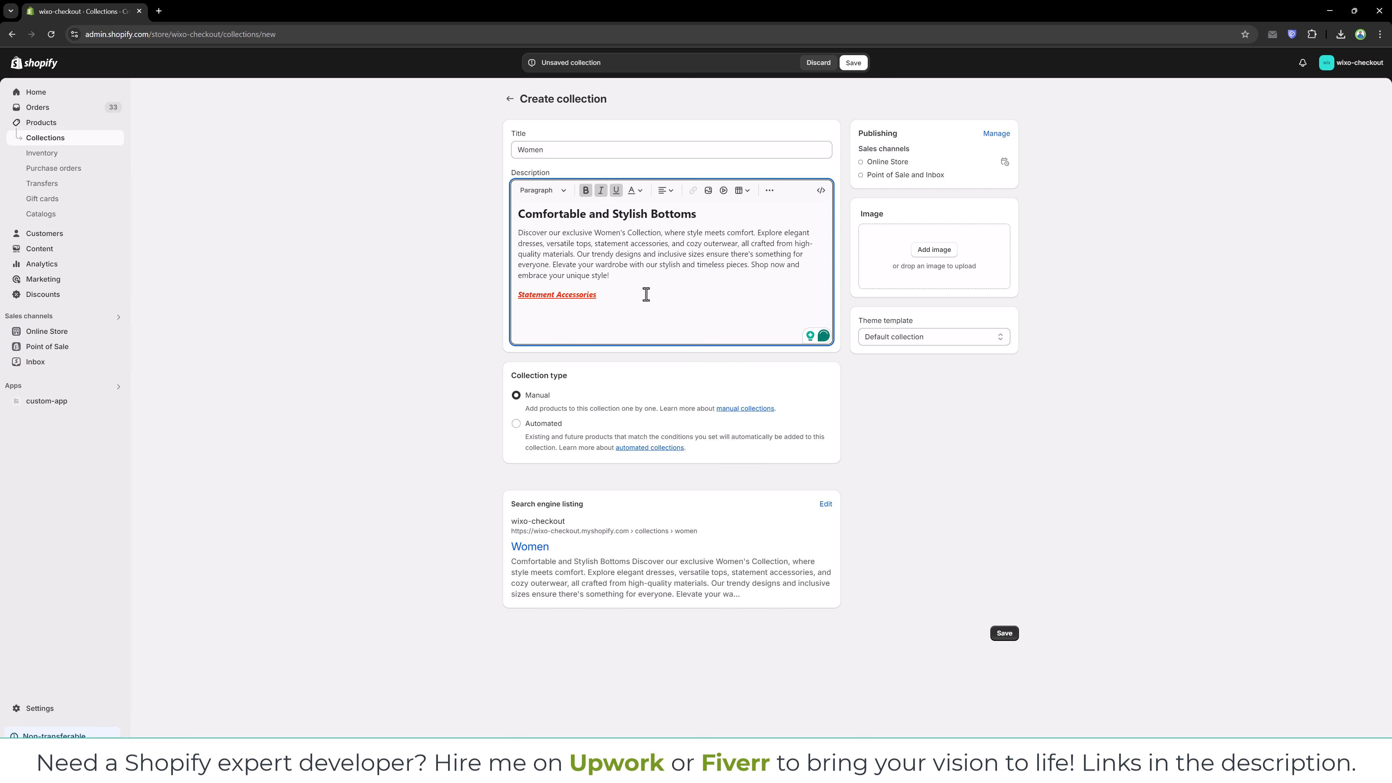
{"action": "left_click", "coordinate": [708, 190]}
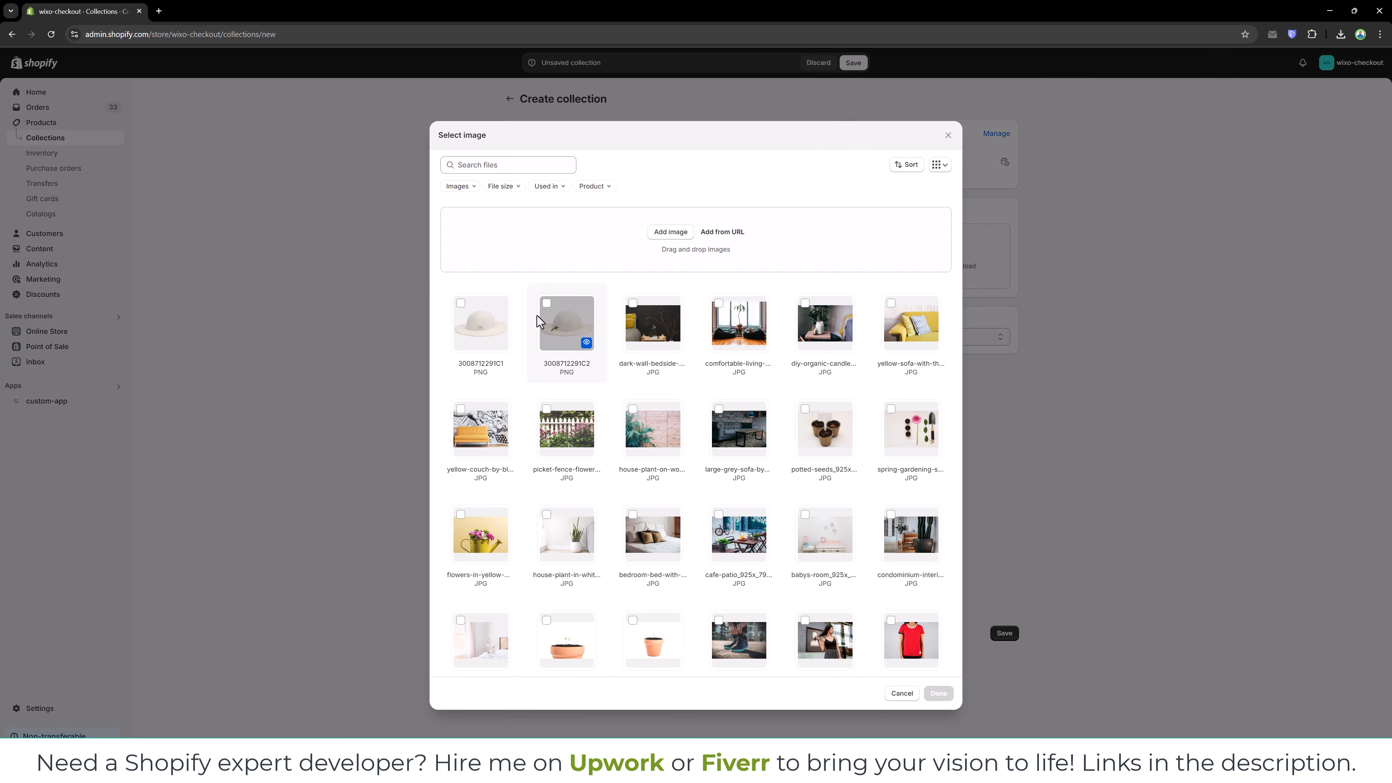
{"action": "left_click", "coordinate": [546, 303]}
{"action": "left_click", "coordinate": [891, 620]}
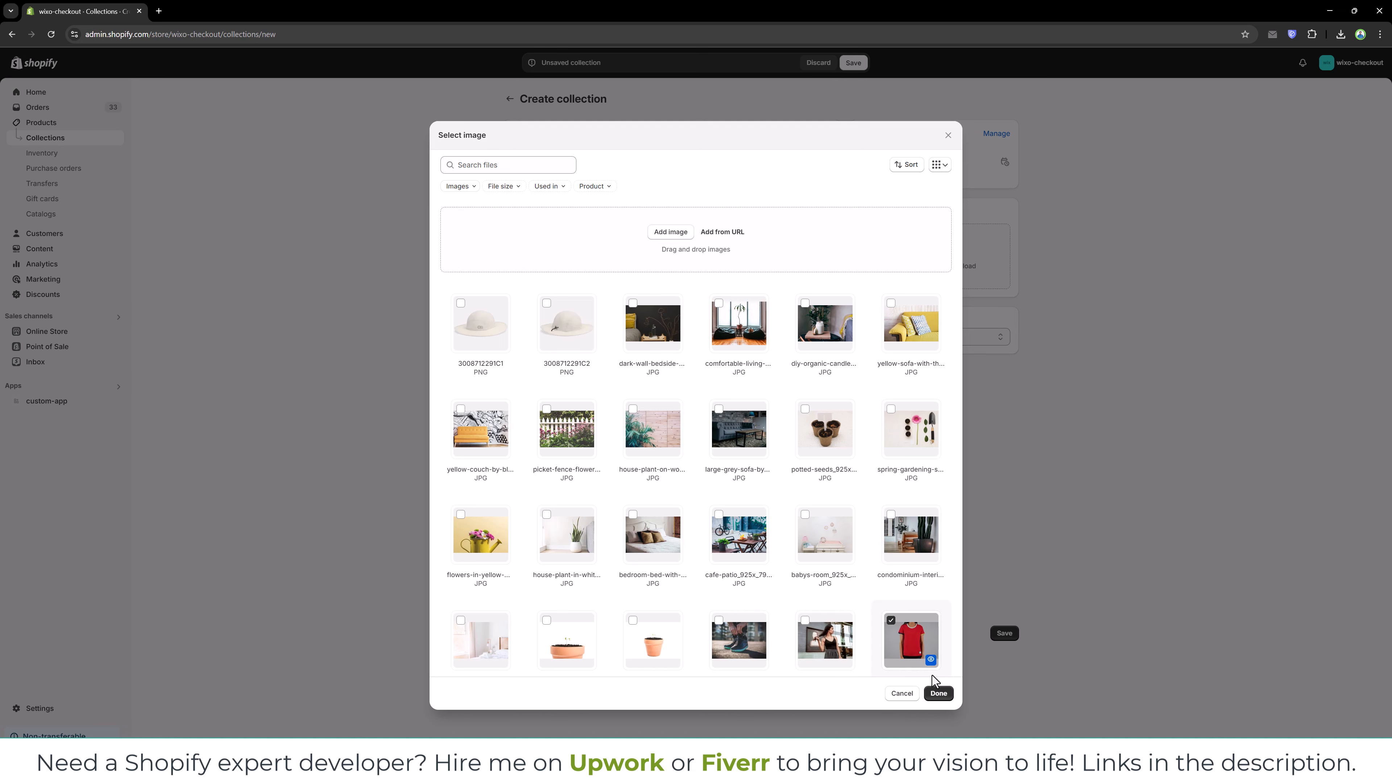
{"action": "left_click", "coordinate": [937, 694]}
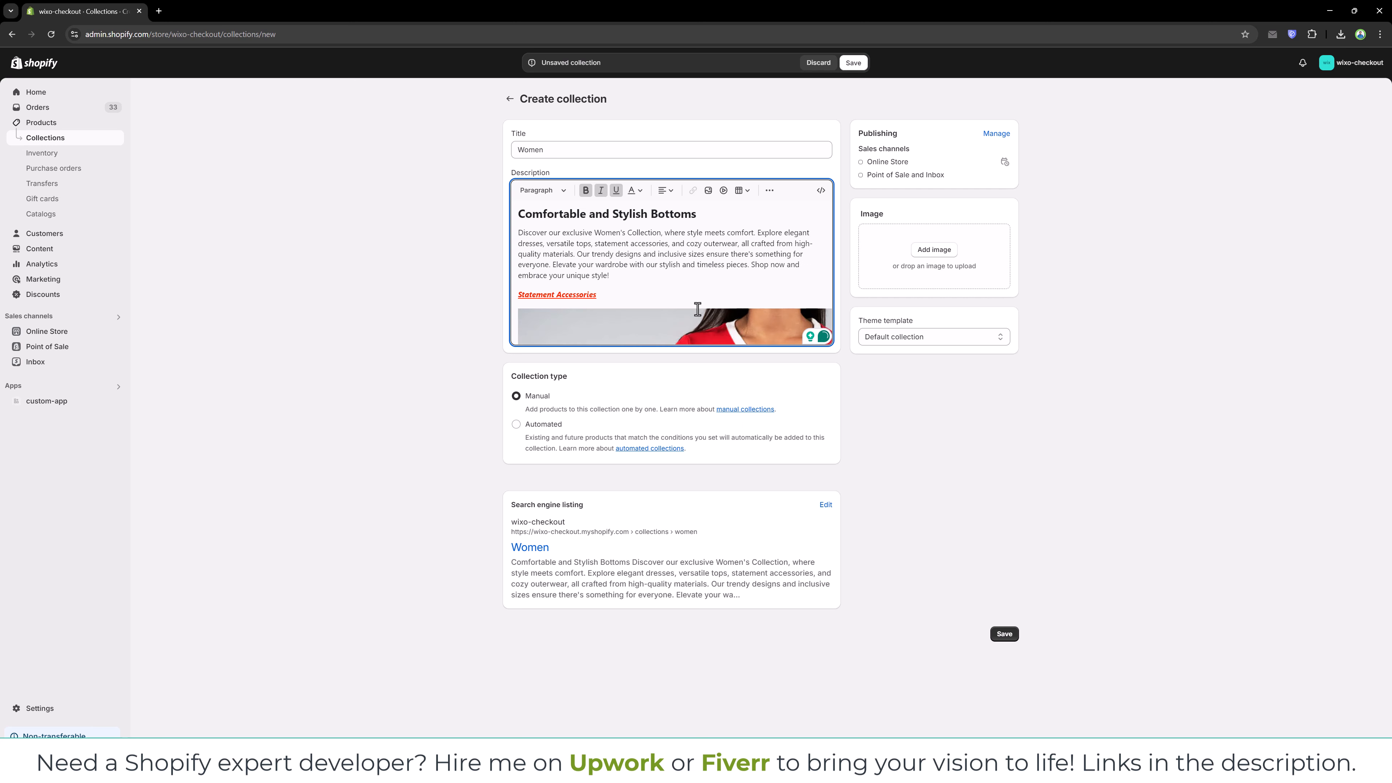
Step: Add an empty line between the description paragraph and "Statement Accessories"
{"action": "left_click", "coordinate": [683, 280]}
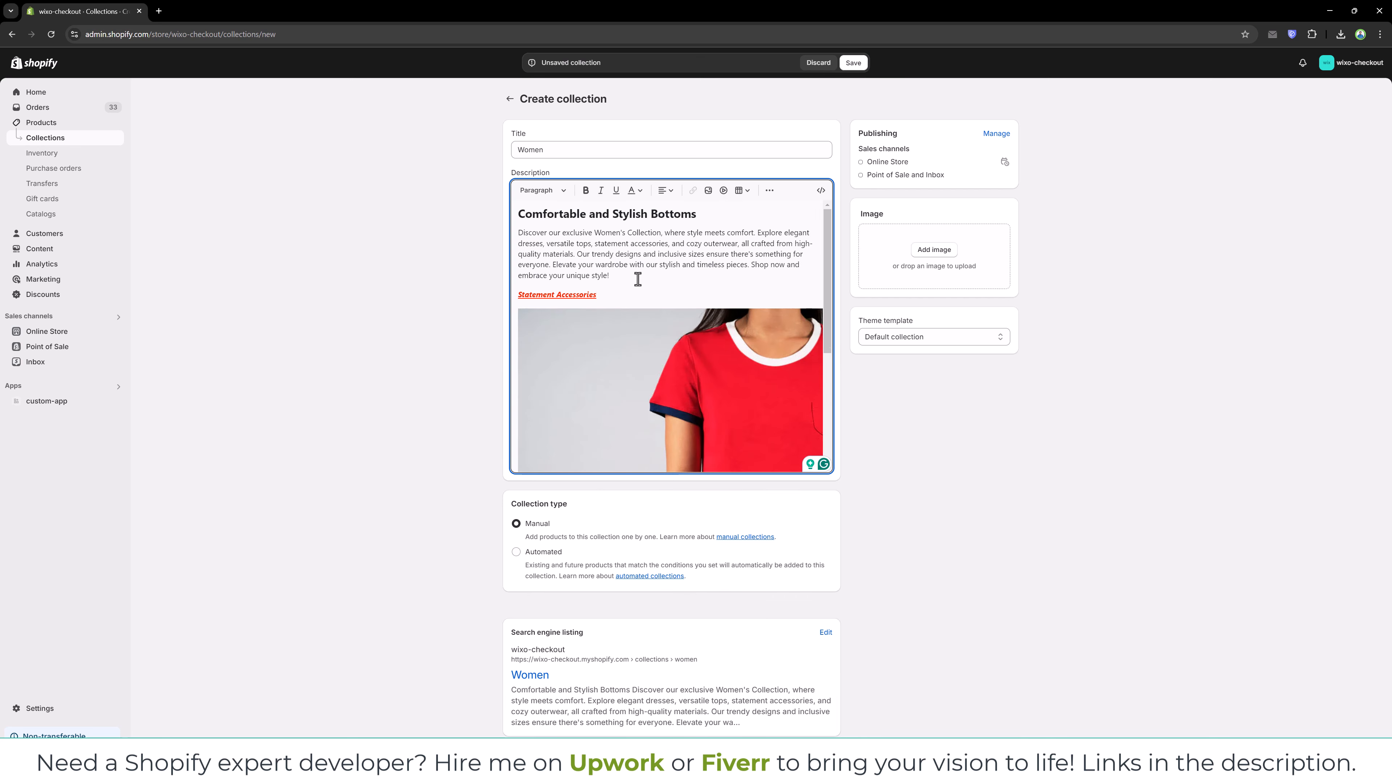
{"action": "key", "text": "Return"}
{"action": "left_click", "coordinate": [723, 191]}
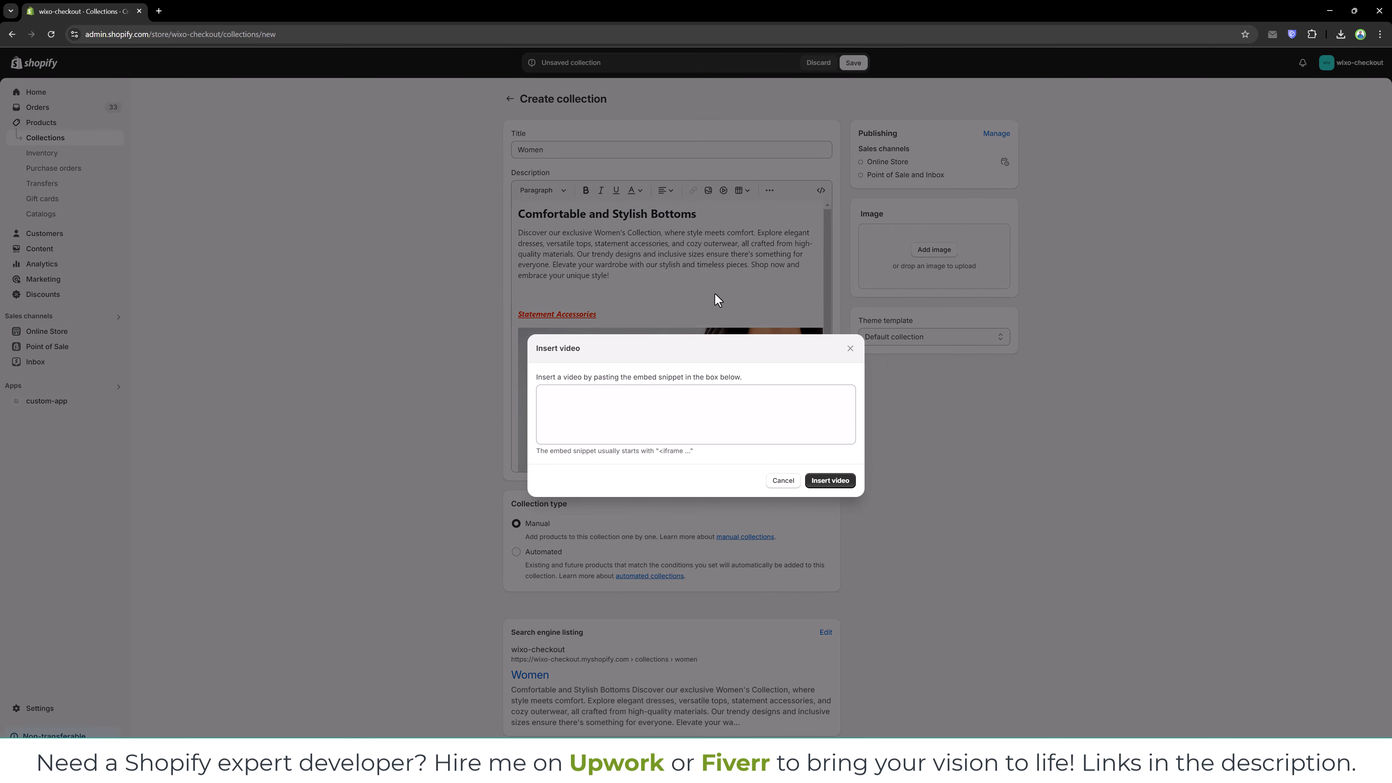
{"action": "left_click", "coordinate": [620, 412]}
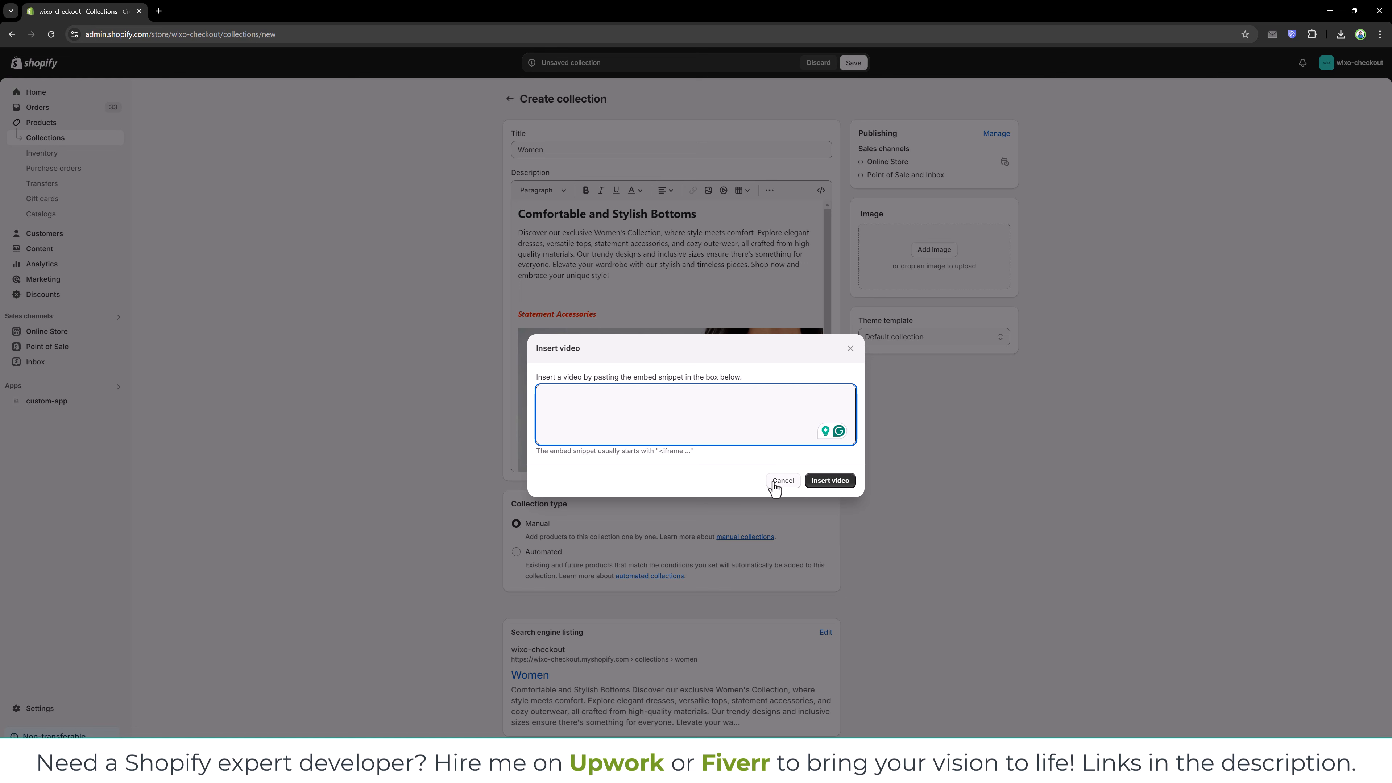
{"action": "left_click", "coordinate": [782, 480]}
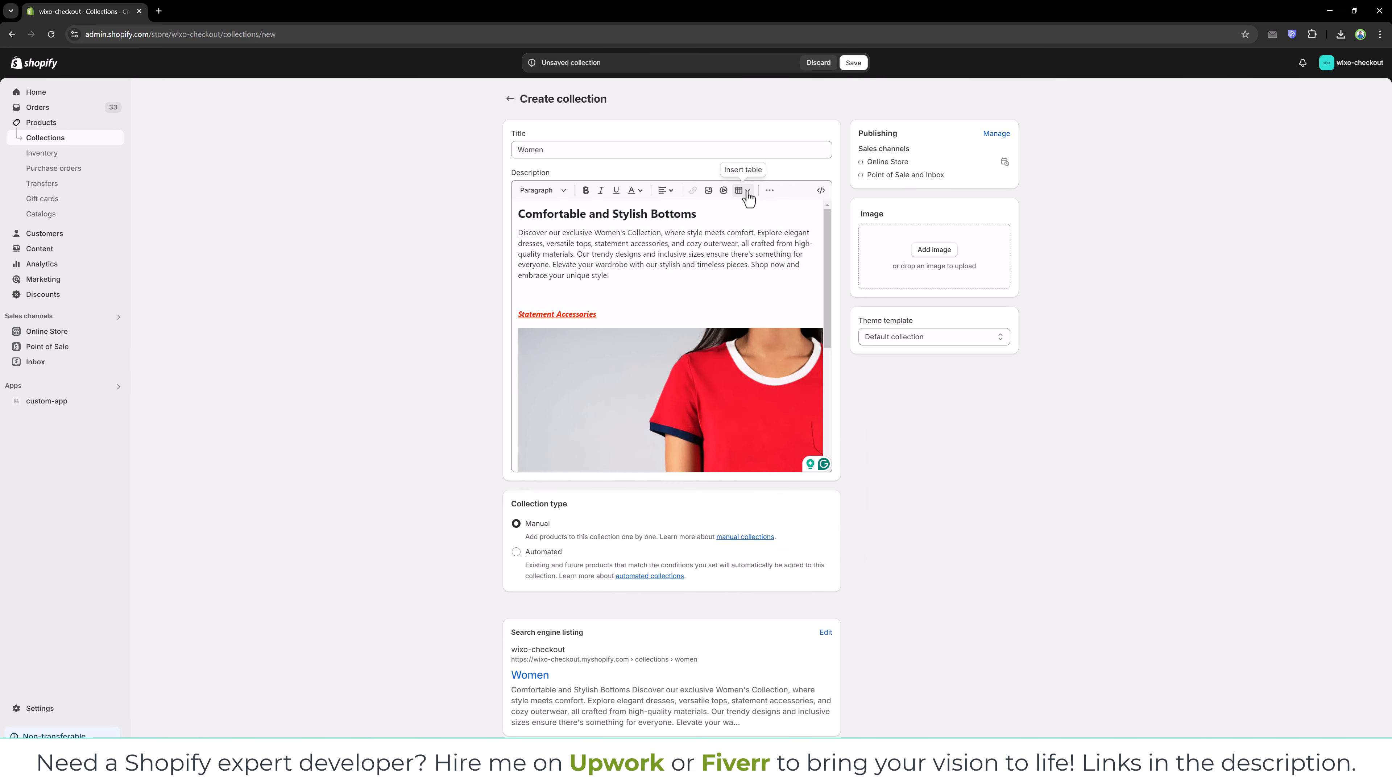
Step: Insert a table on the empty line above "Statement Accessories" and look through its row and column options
{"action": "left_click", "coordinate": [748, 199]}
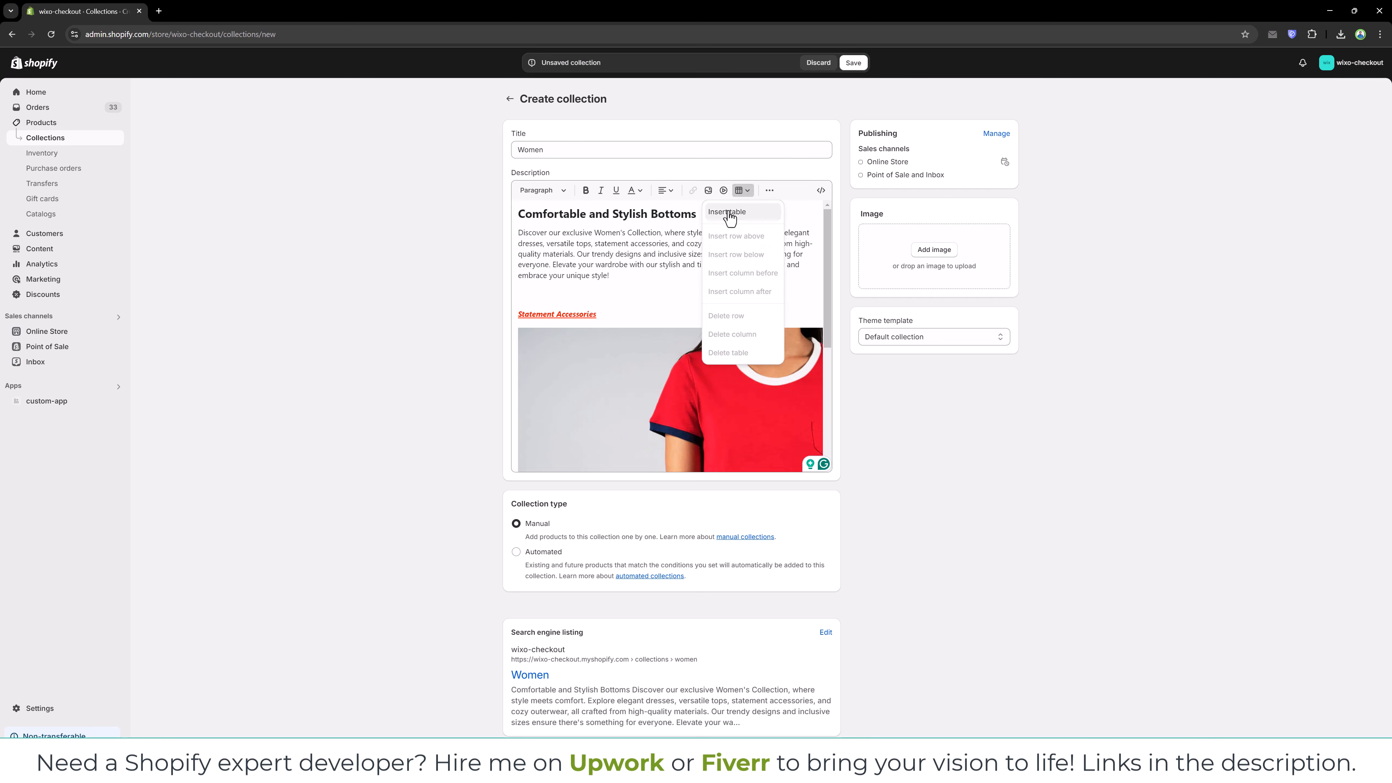
{"action": "left_click", "coordinate": [729, 214]}
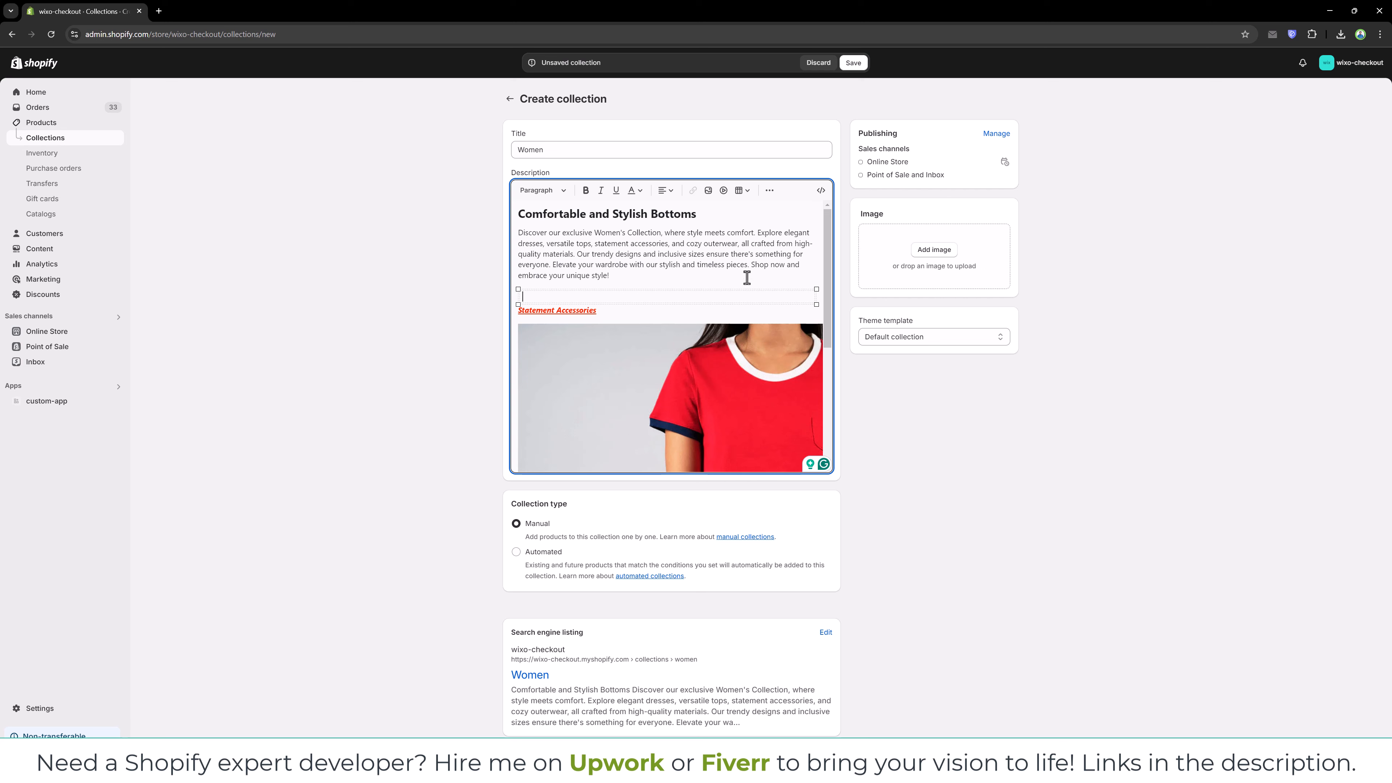
{"action": "left_click", "coordinate": [748, 196]}
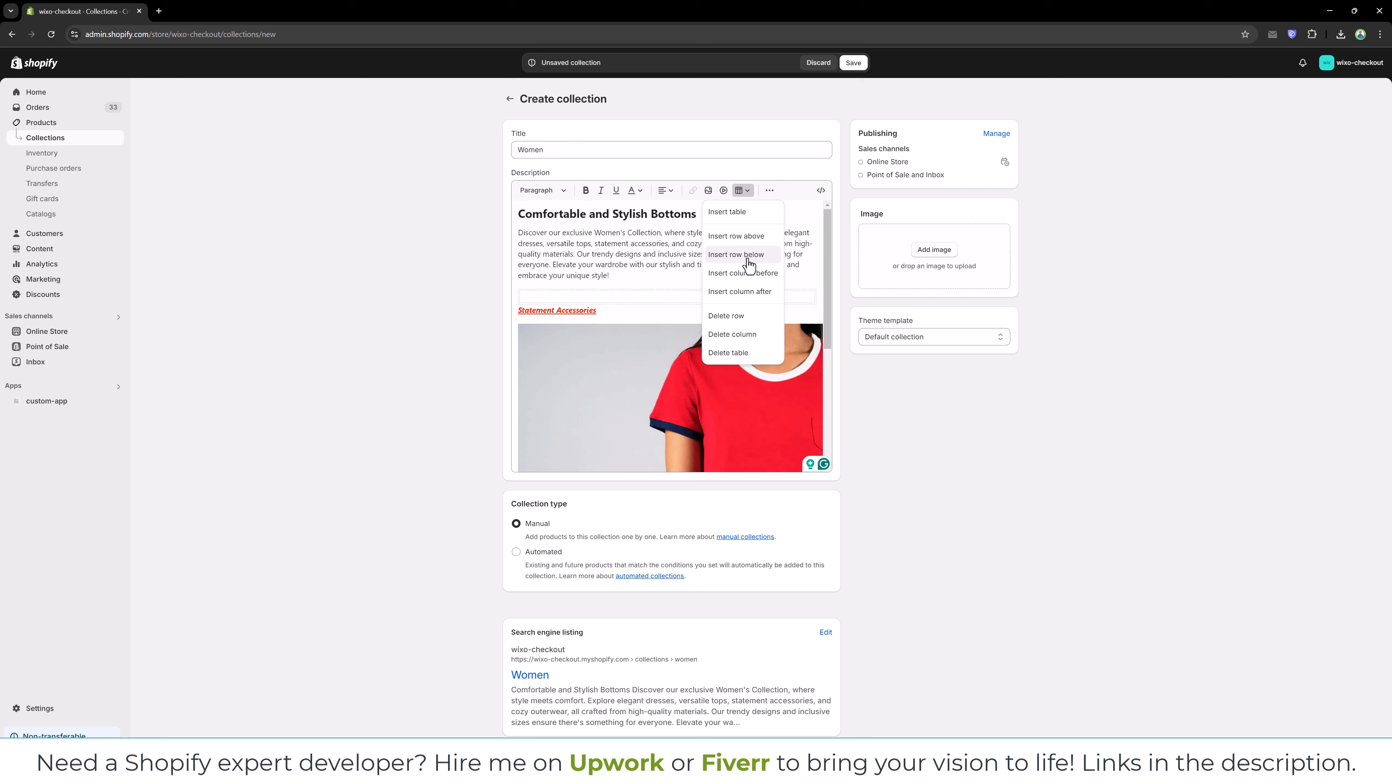
{"action": "left_click", "coordinate": [672, 297]}
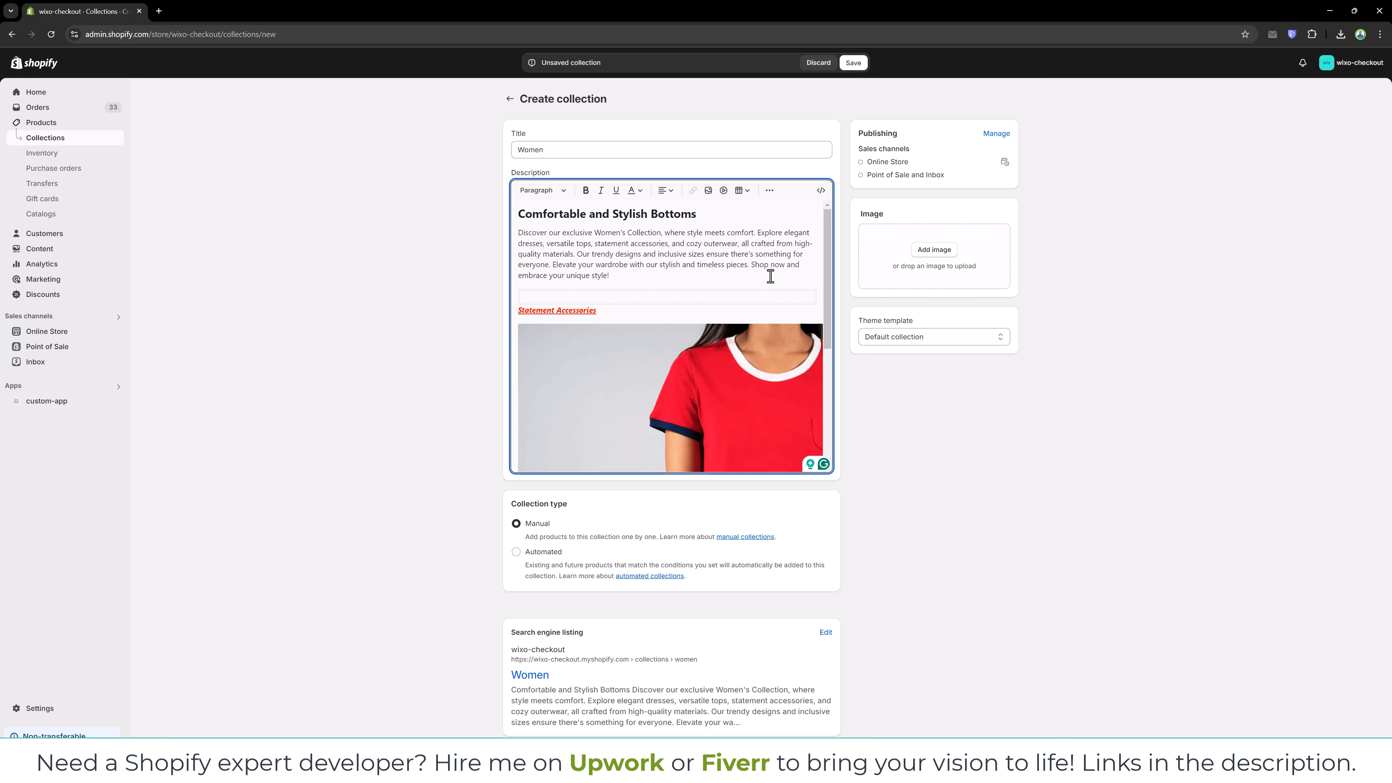
Step: Add a bulleted list below the description paragraph with the Trendy Designs, Versatile Pieces and Inclusive Sizes points
{"action": "left_click", "coordinate": [770, 190]}
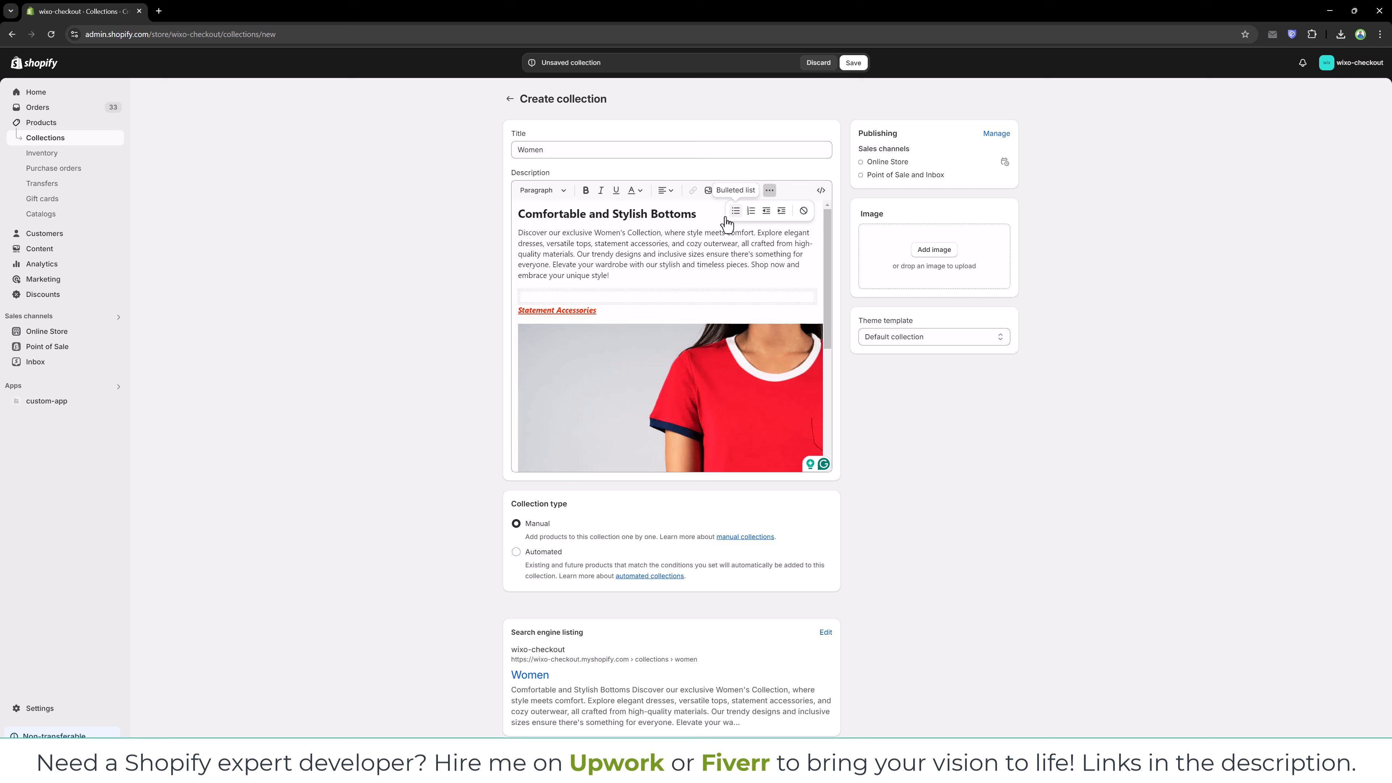
{"action": "left_click", "coordinate": [620, 278]}
{"action": "key", "text": "Return"}
{"action": "key", "text": "Return"}
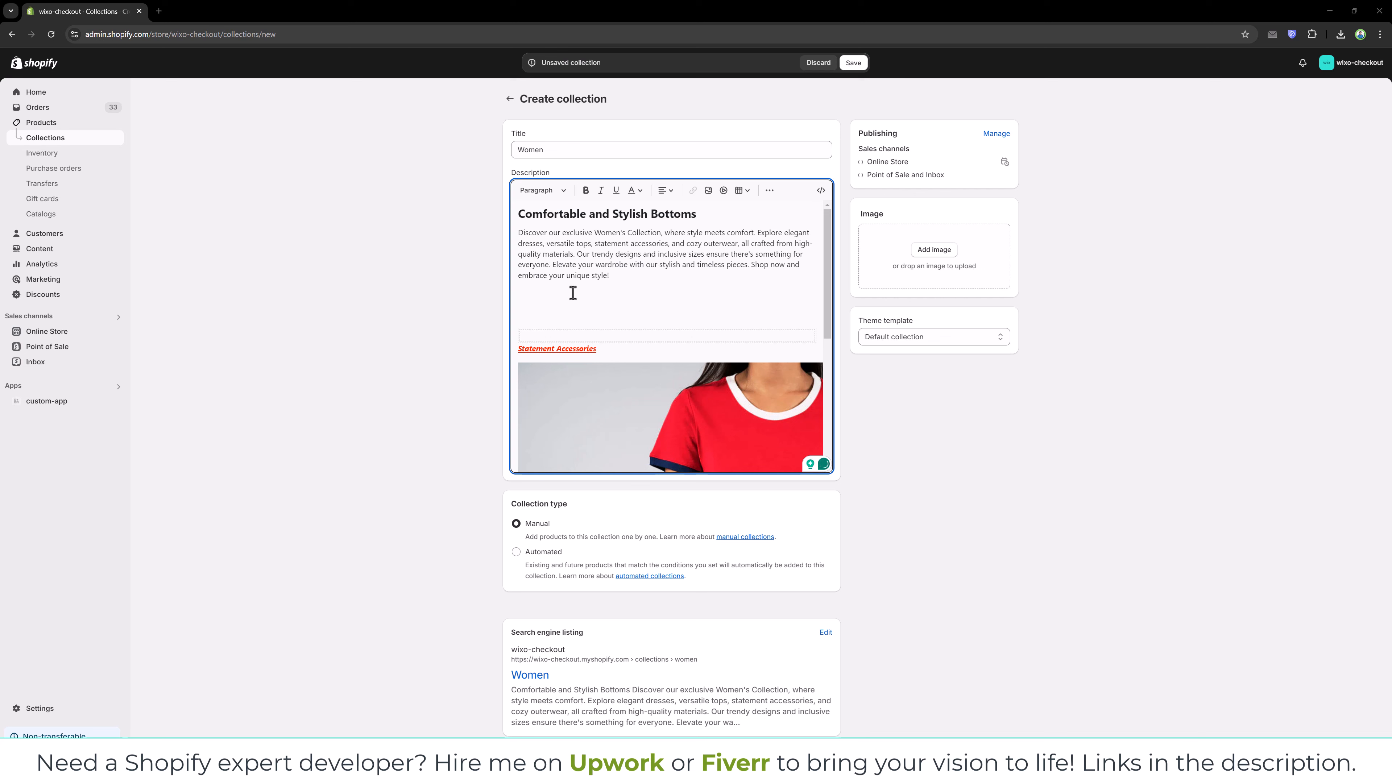
{"action": "type", "text": "Trendy Designs: Stay ahead of the fashion curve with our on-trend designs. Versatile Pieces: Mix and match your items to create countless stylish outfits. Inclusive Sizes: We offer a wide range of sizes to celebrate every body type."}
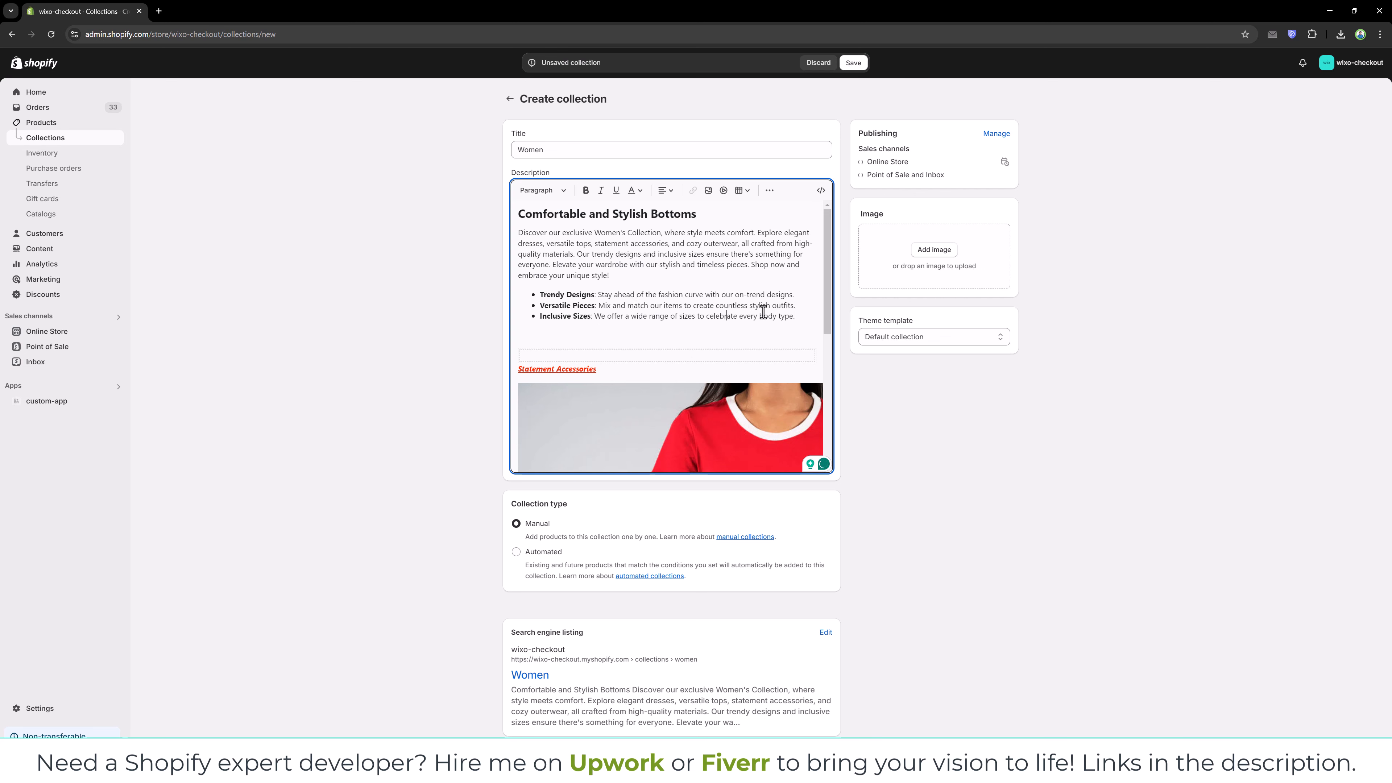
Step: Remove the bullets from the three feature lines and turn them into a numbered list
{"action": "left_click_drag", "start_coordinate": [796, 317], "coordinate": [450, 292]}
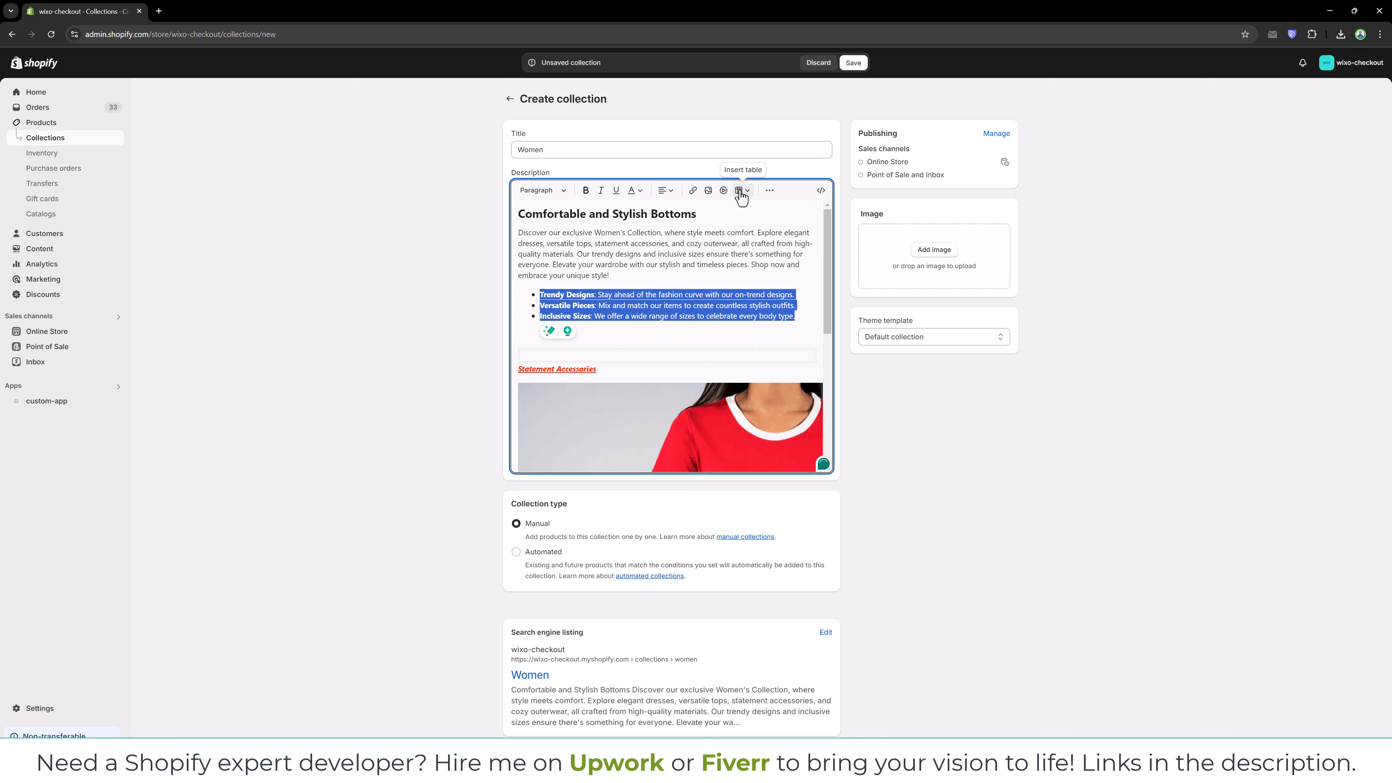
{"action": "left_click", "coordinate": [770, 191]}
{"action": "left_click", "coordinate": [736, 217]}
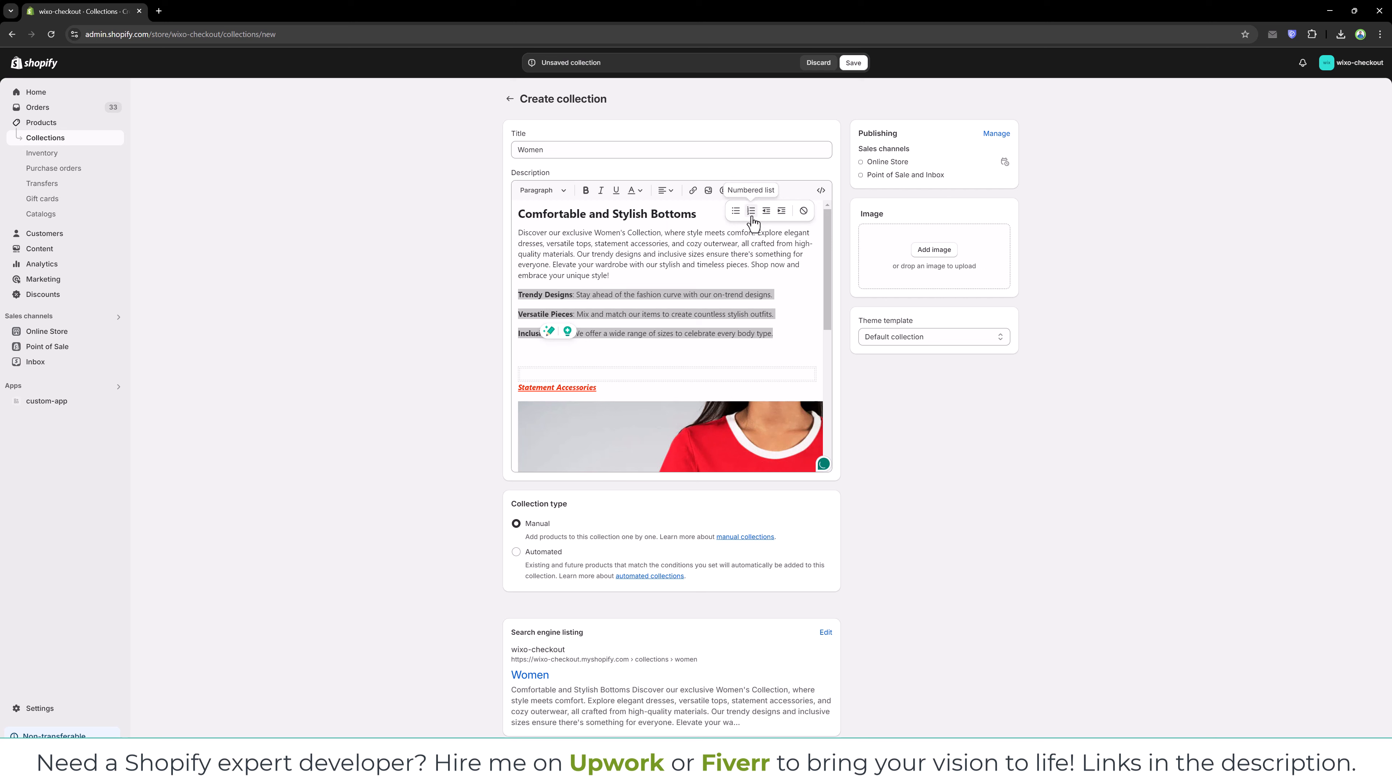
{"action": "left_click", "coordinate": [751, 214]}
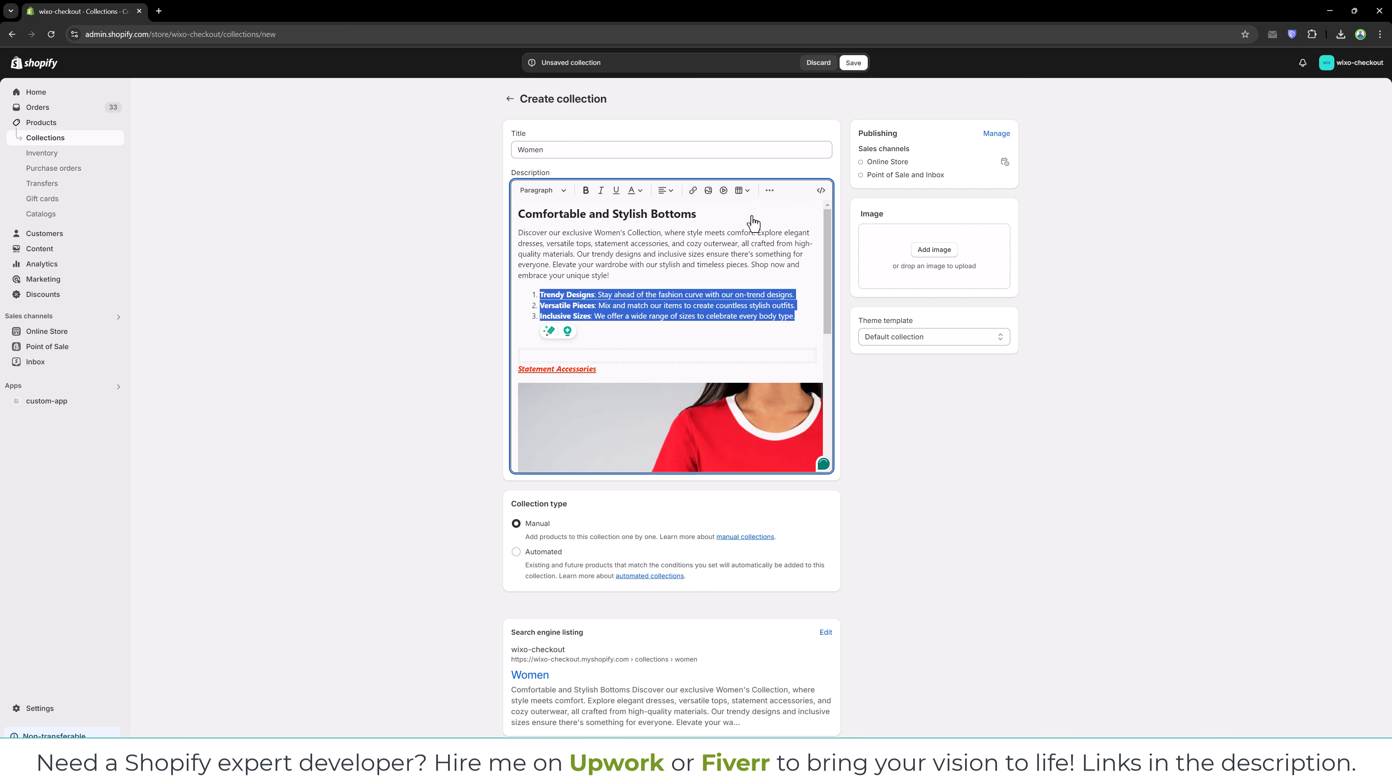
Step: Outdent the three numbered feature lines out of the list, and indent them one level
{"action": "left_click", "coordinate": [769, 192]}
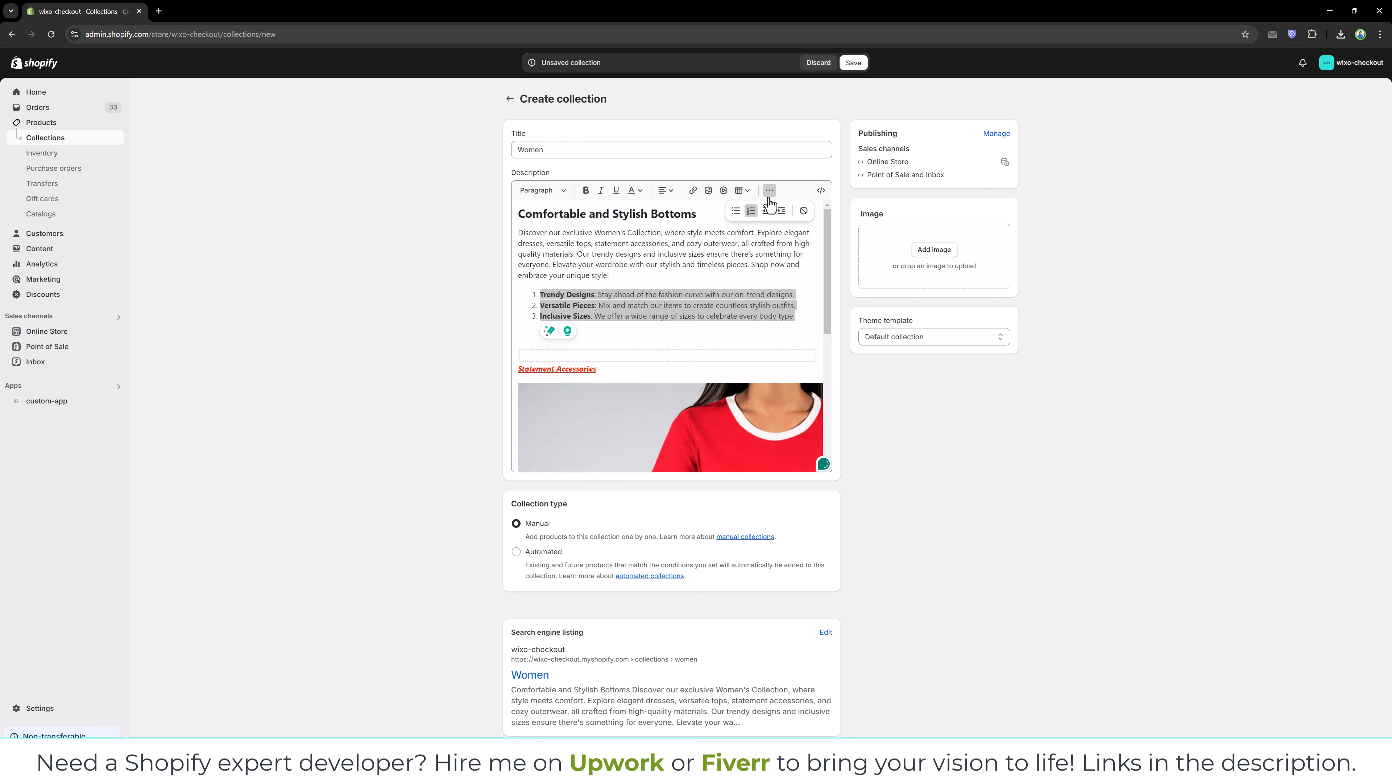
{"action": "left_click", "coordinate": [767, 213]}
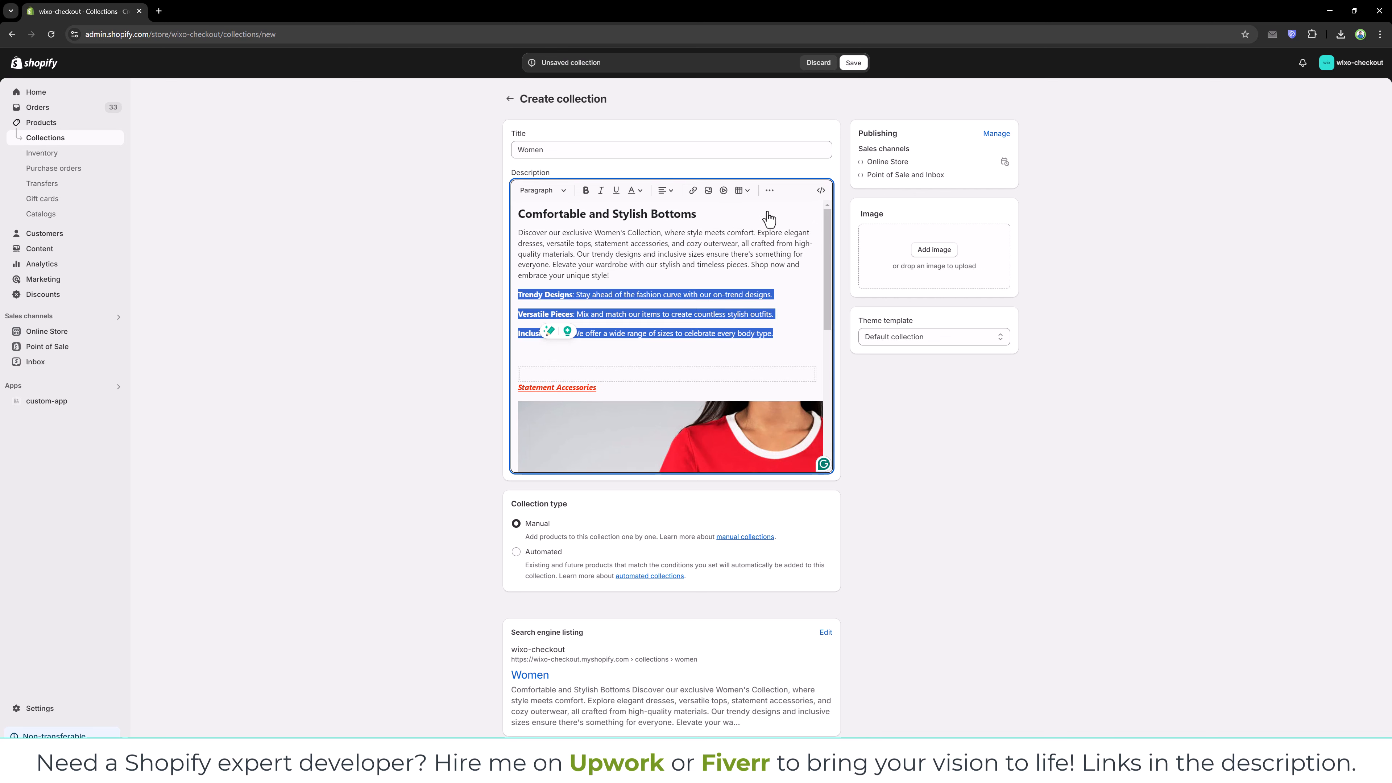
{"action": "left_click", "coordinate": [769, 191]}
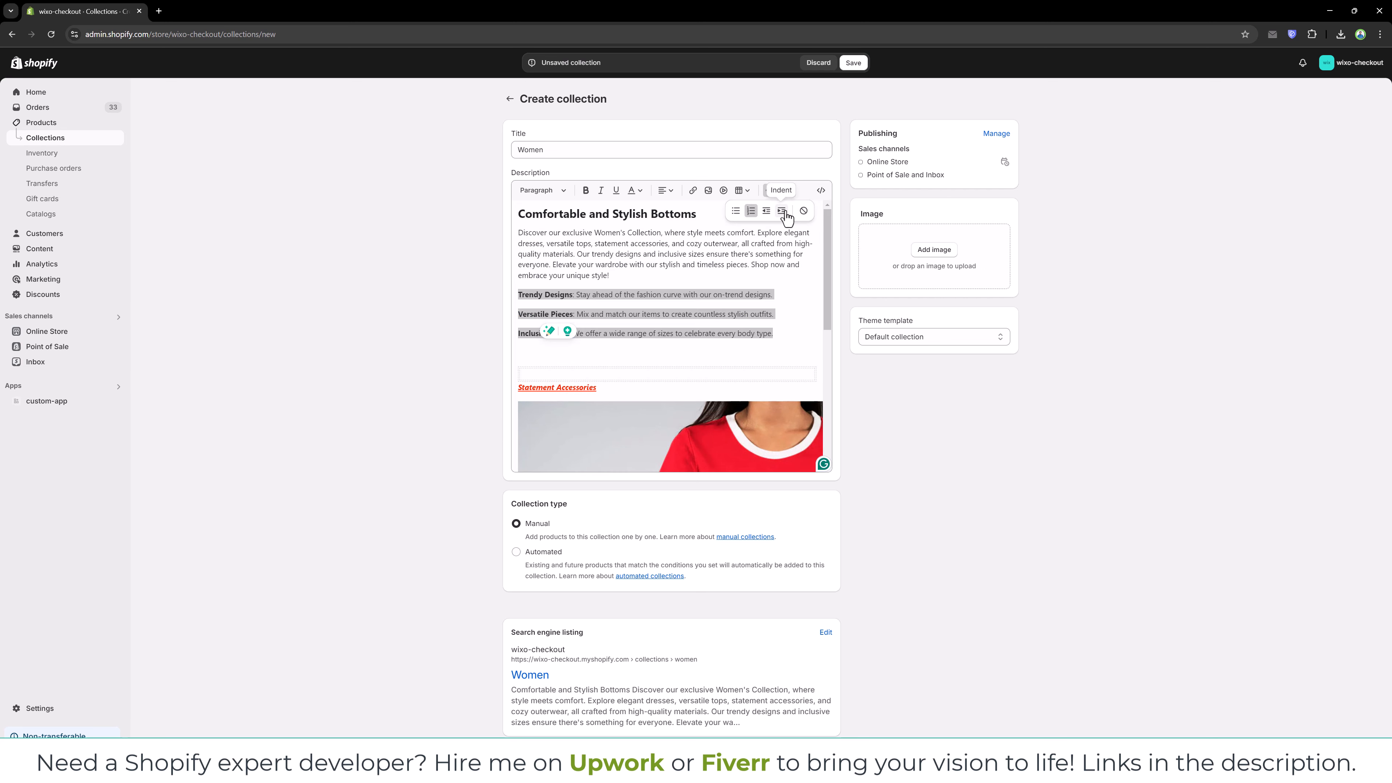
{"action": "left_click", "coordinate": [782, 212]}
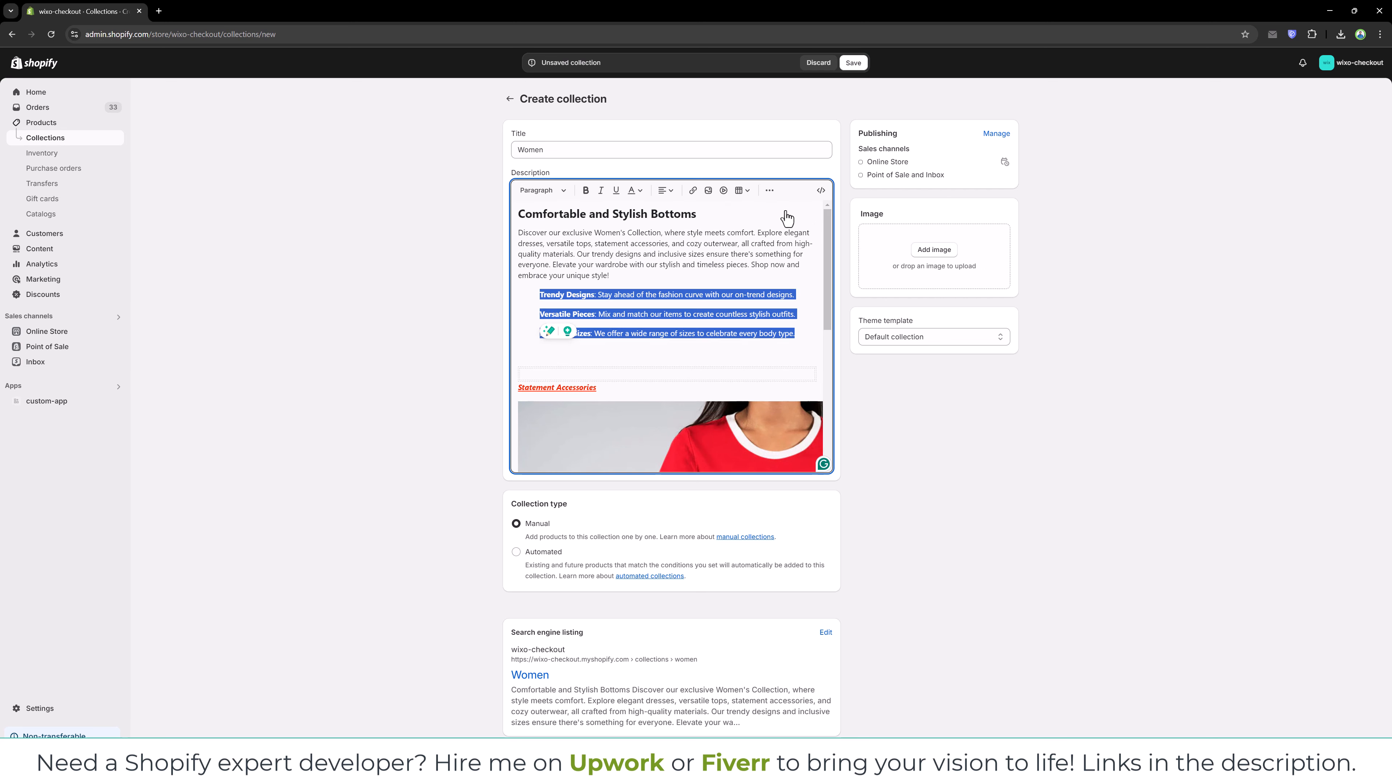
Step: Clear all formatting from the Trendy Designs, Versatile Pieces and Inclusive Sizes lines
{"action": "left_click", "coordinate": [769, 191]}
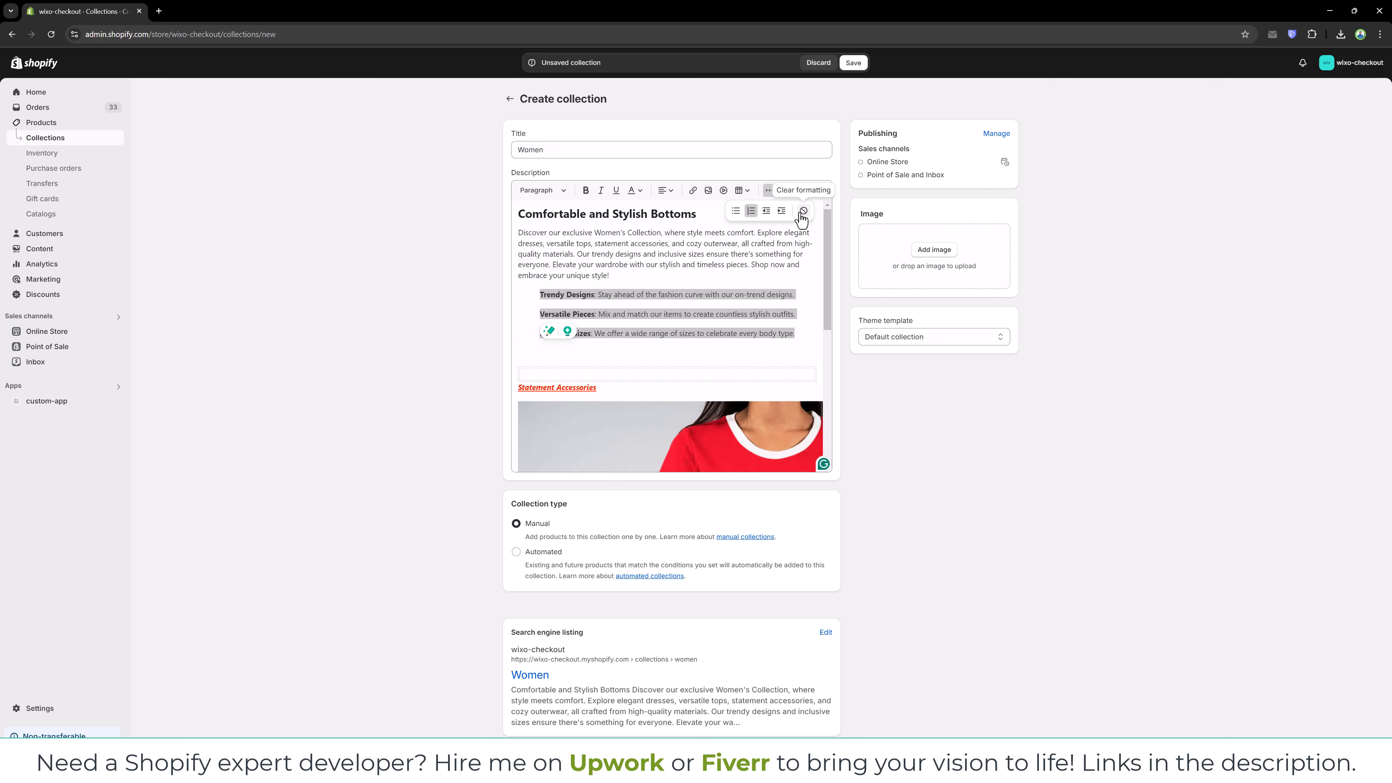
{"action": "left_click", "coordinate": [802, 212]}
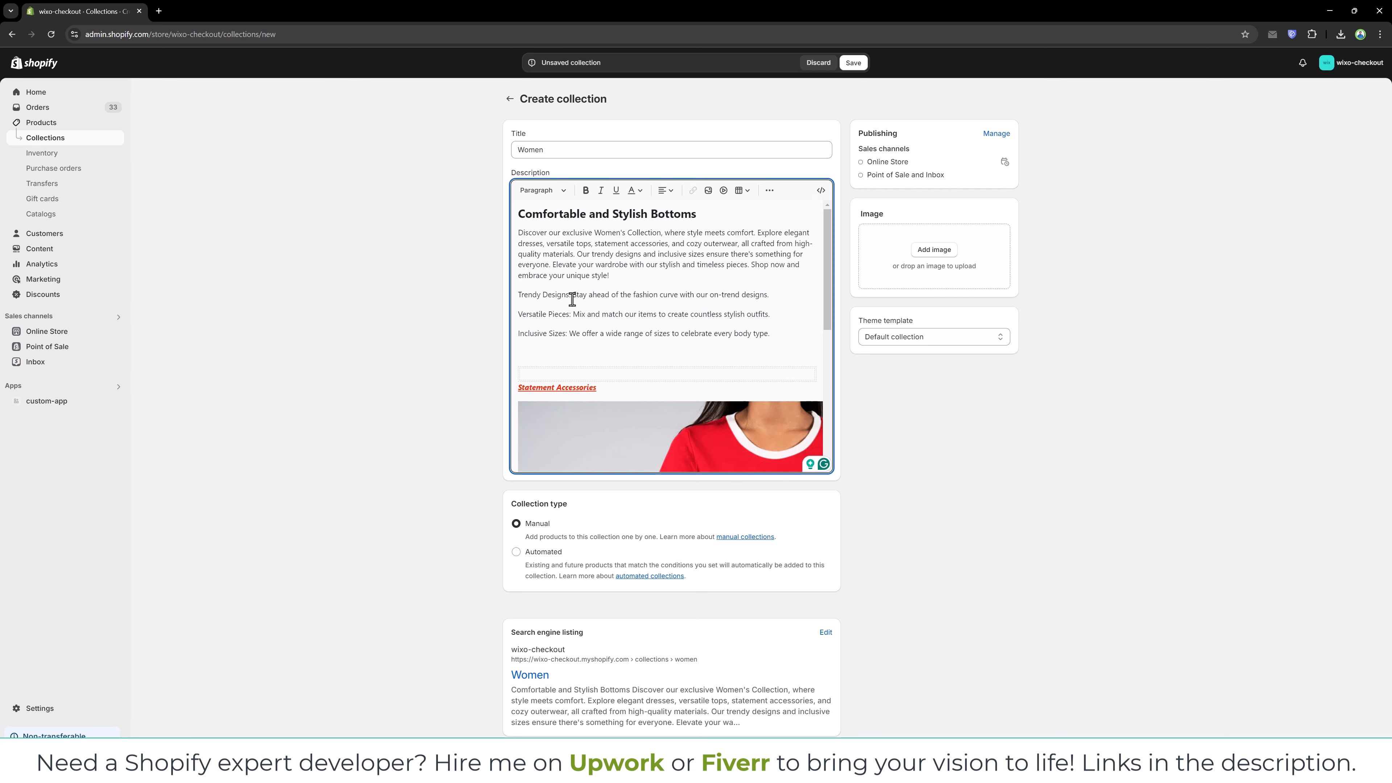
{"action": "left_click_drag", "start_coordinate": [521, 296], "coordinate": [714, 334]}
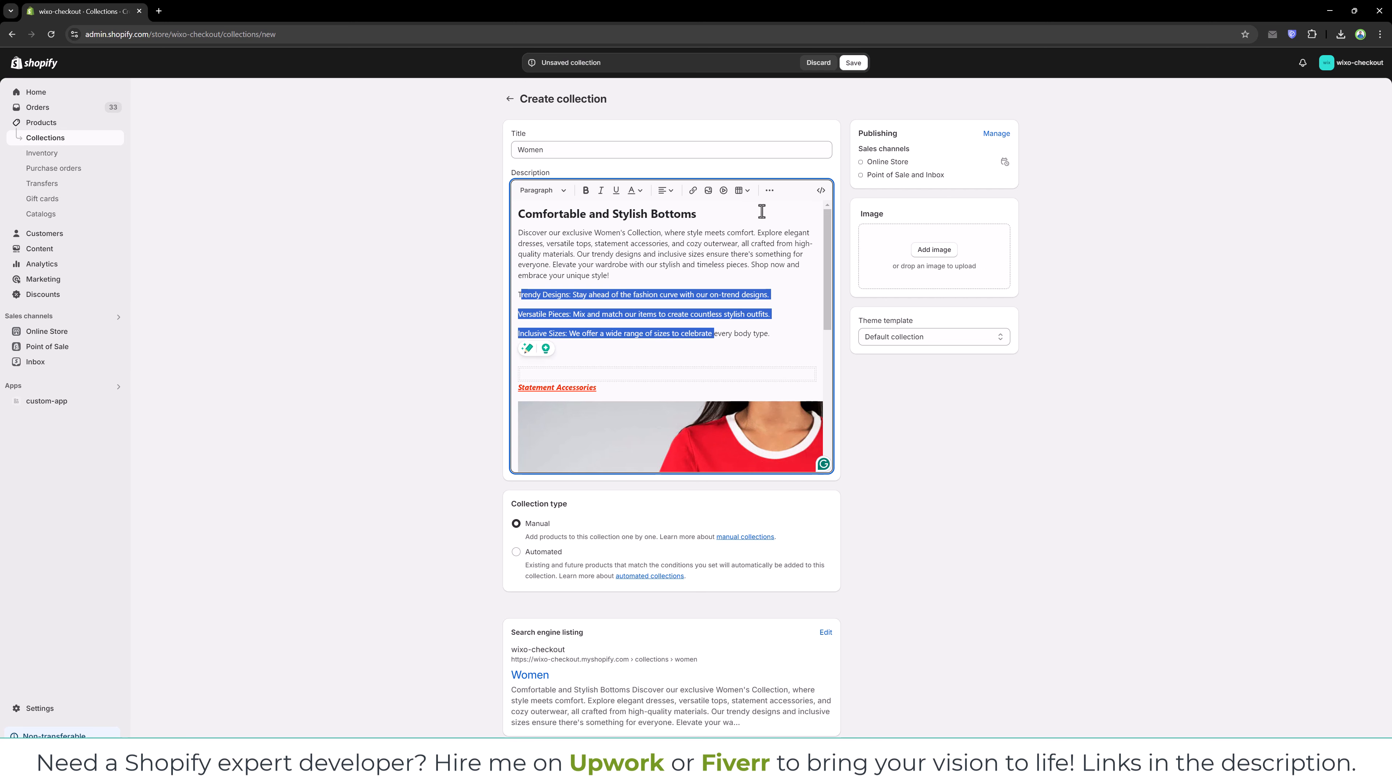
{"action": "left_click", "coordinate": [735, 290]}
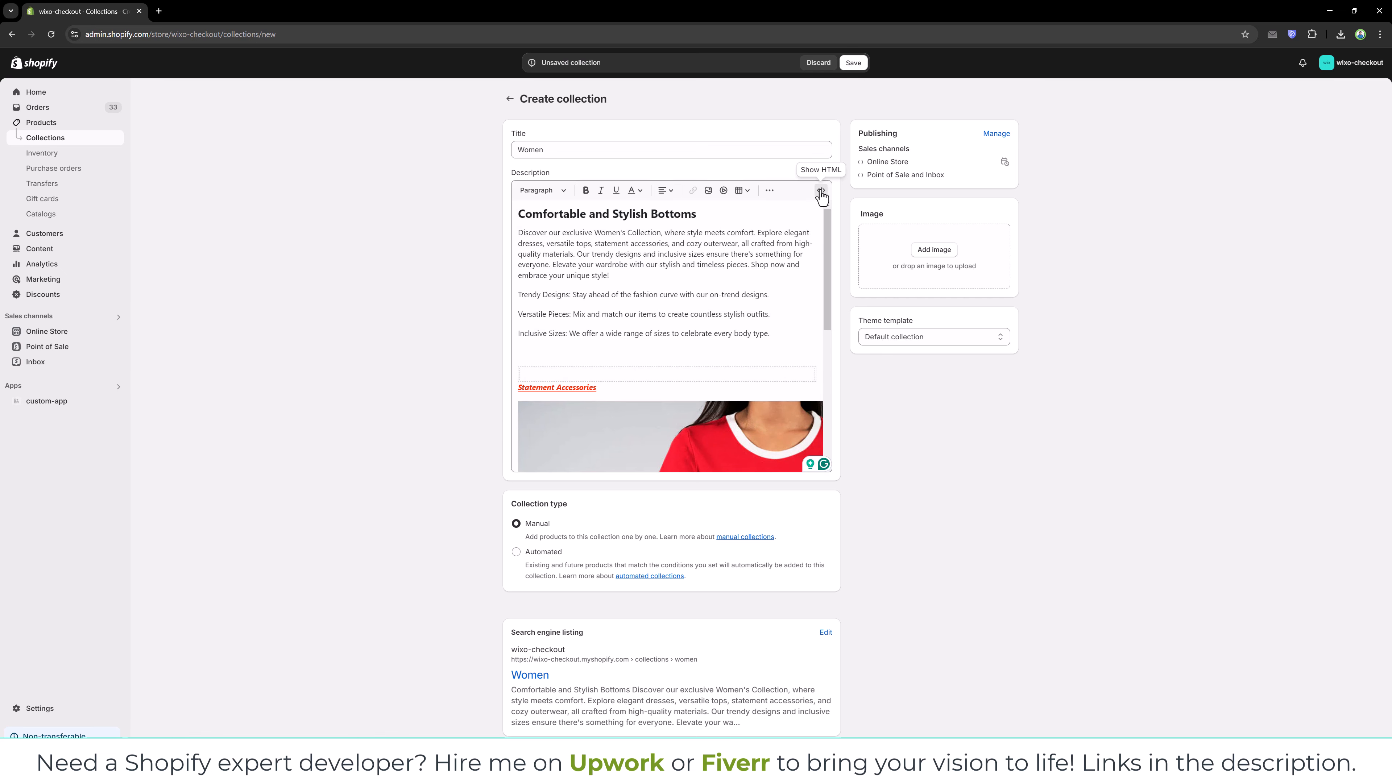
Step: Examine the HTML source of the description, and return to the visual editor to review the formatted content
{"action": "left_click", "coordinate": [820, 192]}
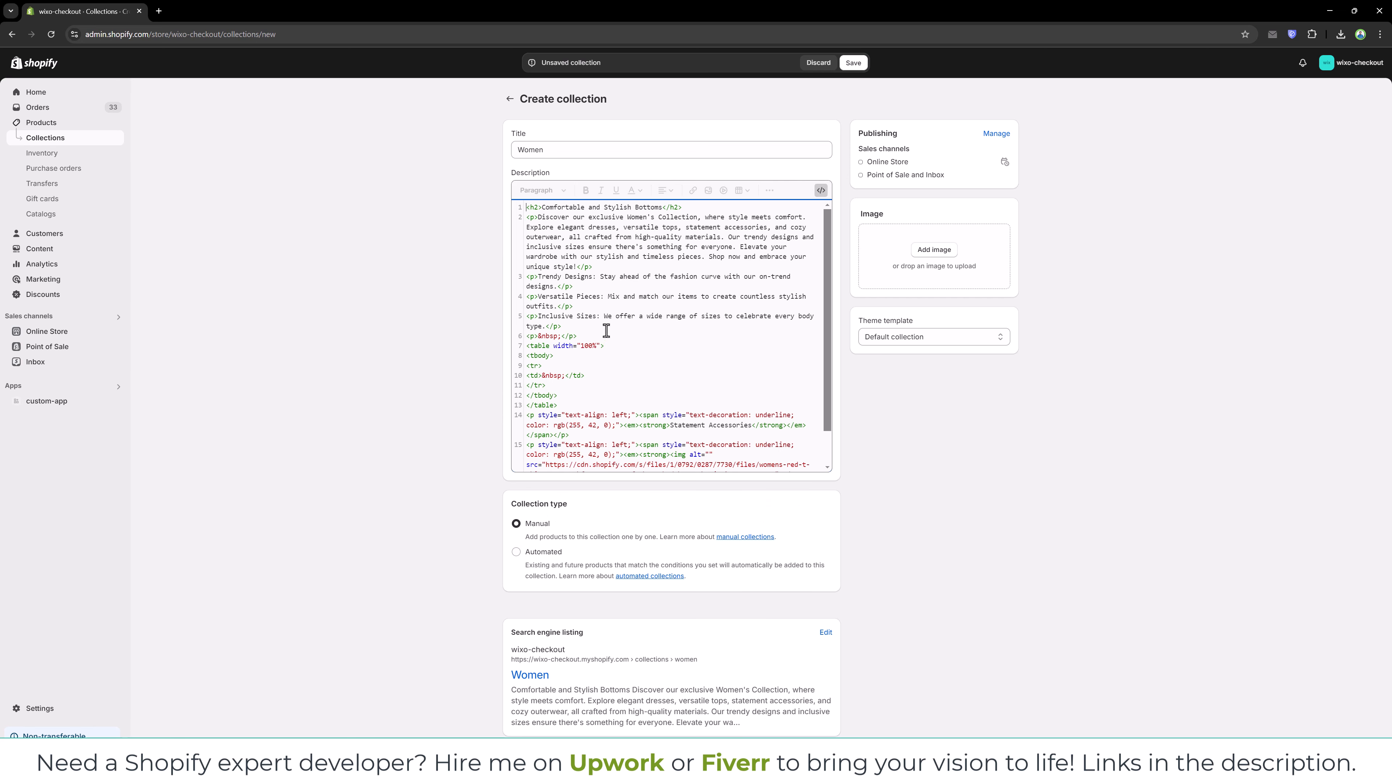
{"action": "scroll", "coordinate": [606, 331], "scroll_direction": "down", "scroll_amount": 1}
{"action": "scroll", "coordinate": [607, 332], "scroll_direction": "up", "scroll_amount": 1}
{"action": "scroll", "coordinate": [608, 336], "scroll_direction": "down", "scroll_amount": 1}
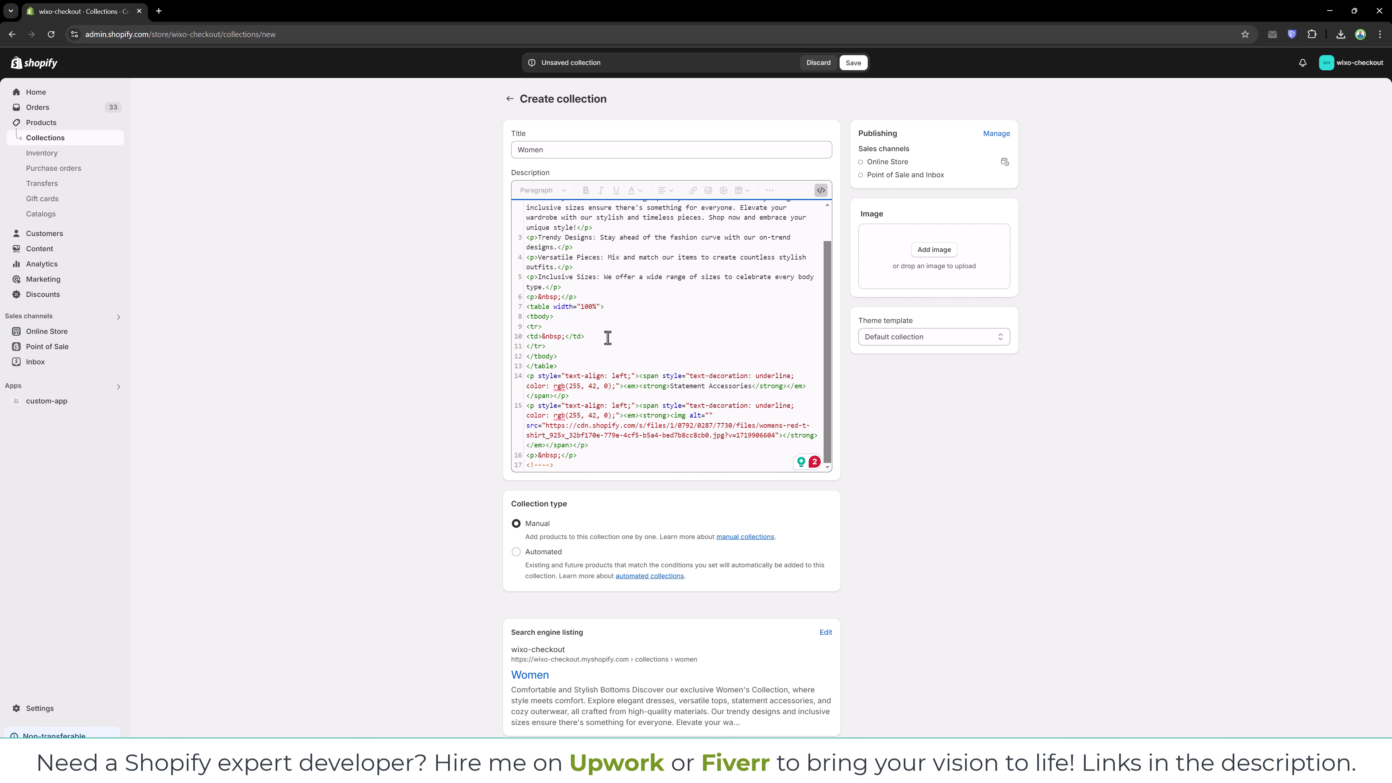
{"action": "left_click", "coordinate": [821, 191]}
{"action": "scroll", "coordinate": [598, 316], "scroll_direction": "down", "scroll_amount": 3}
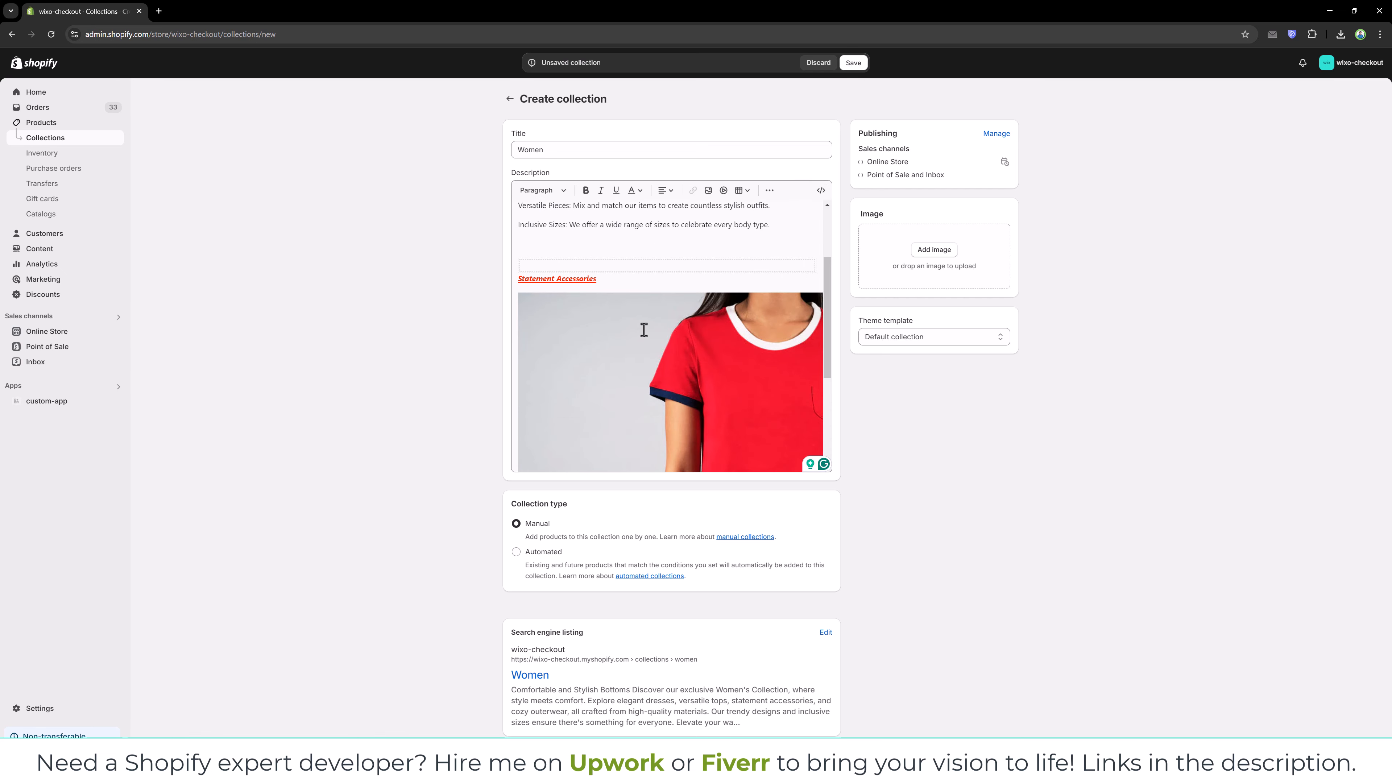
{"action": "scroll", "coordinate": [643, 330], "scroll_direction": "down", "scroll_amount": 1}
{"action": "scroll", "coordinate": [684, 446], "scroll_direction": "down", "scroll_amount": 2}
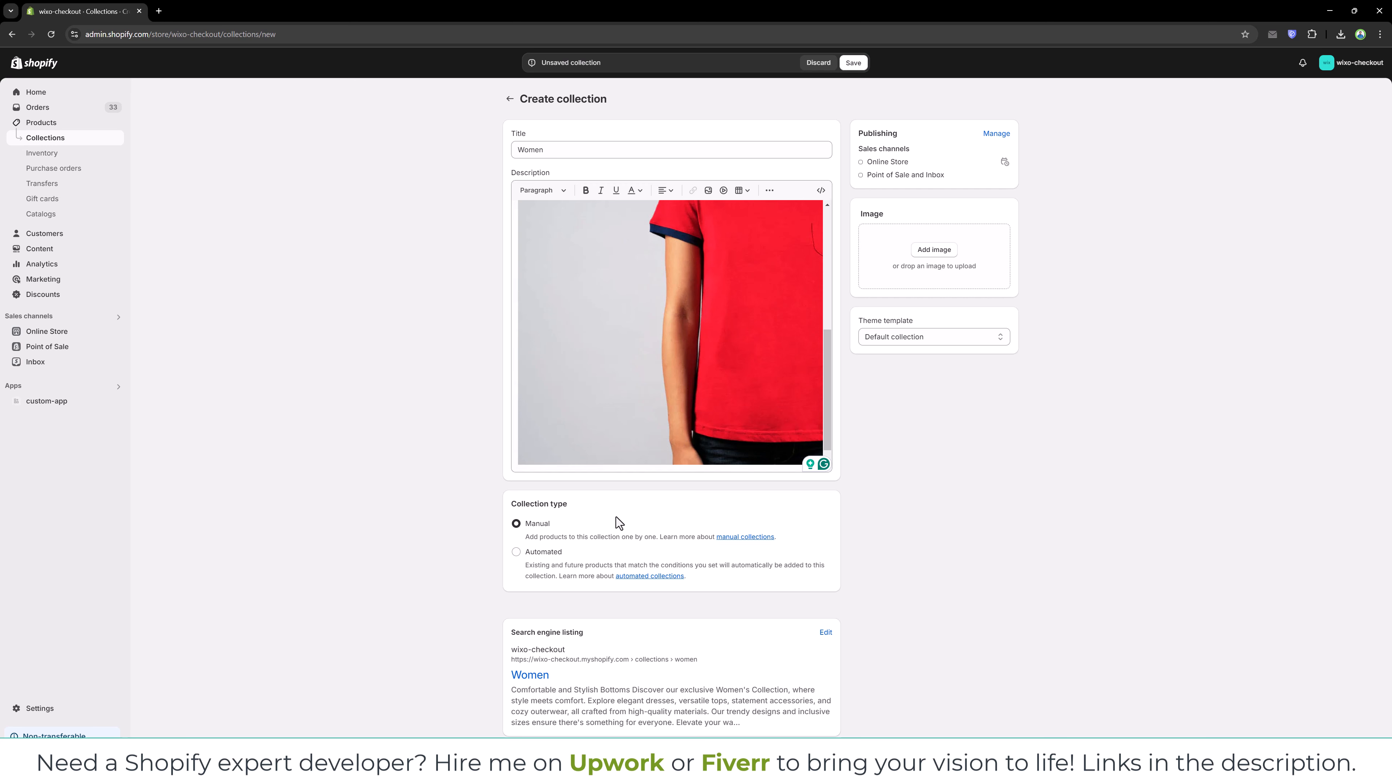
Step: Review the collection type and open the search engine listing for editing to inspect its SEO title, SEO description and handle
{"action": "triple_click", "coordinate": [541, 504]}
{"action": "left_click", "coordinate": [956, 479]}
{"action": "left_click", "coordinate": [825, 632]}
{"action": "scroll", "coordinate": [820, 633], "scroll_direction": "down", "scroll_amount": 3}
{"action": "double_click", "coordinate": [520, 604]}
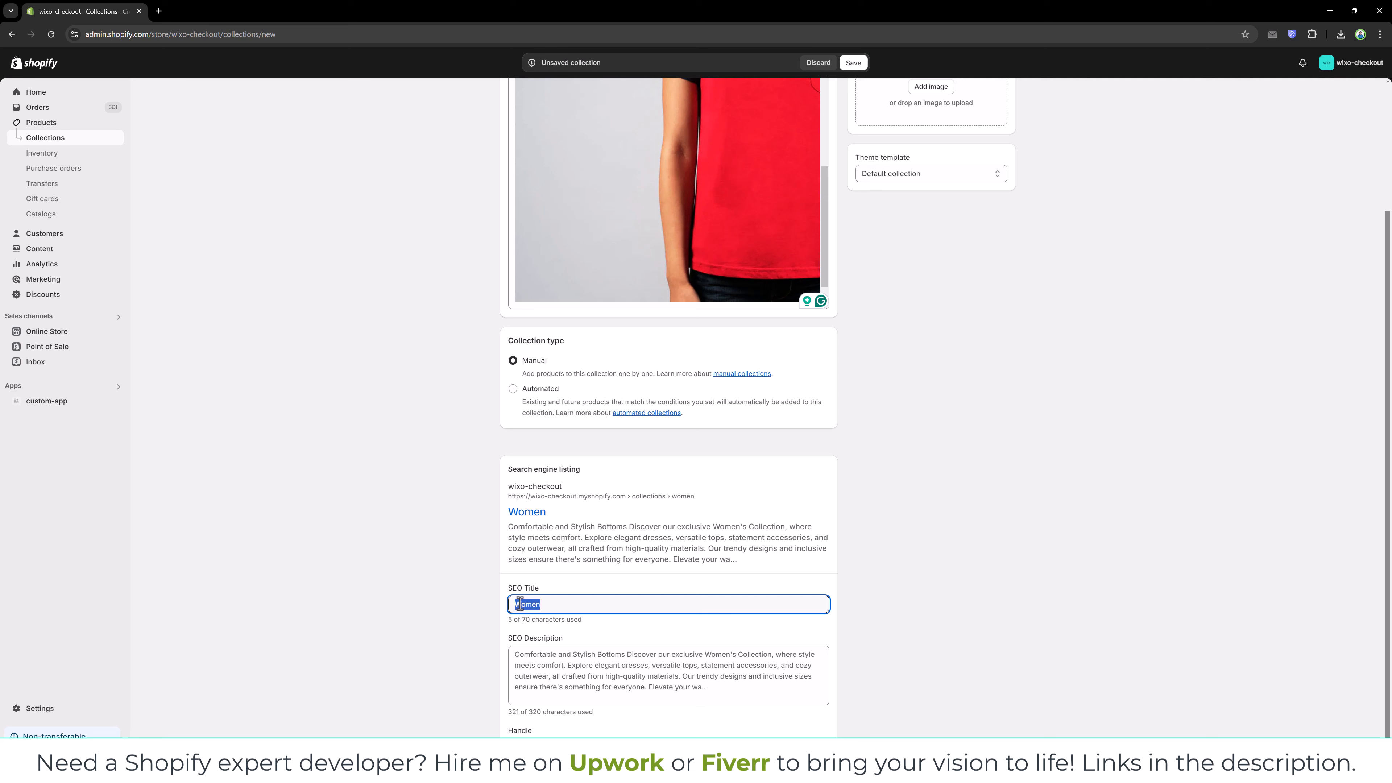
{"action": "left_click", "coordinate": [547, 665]}
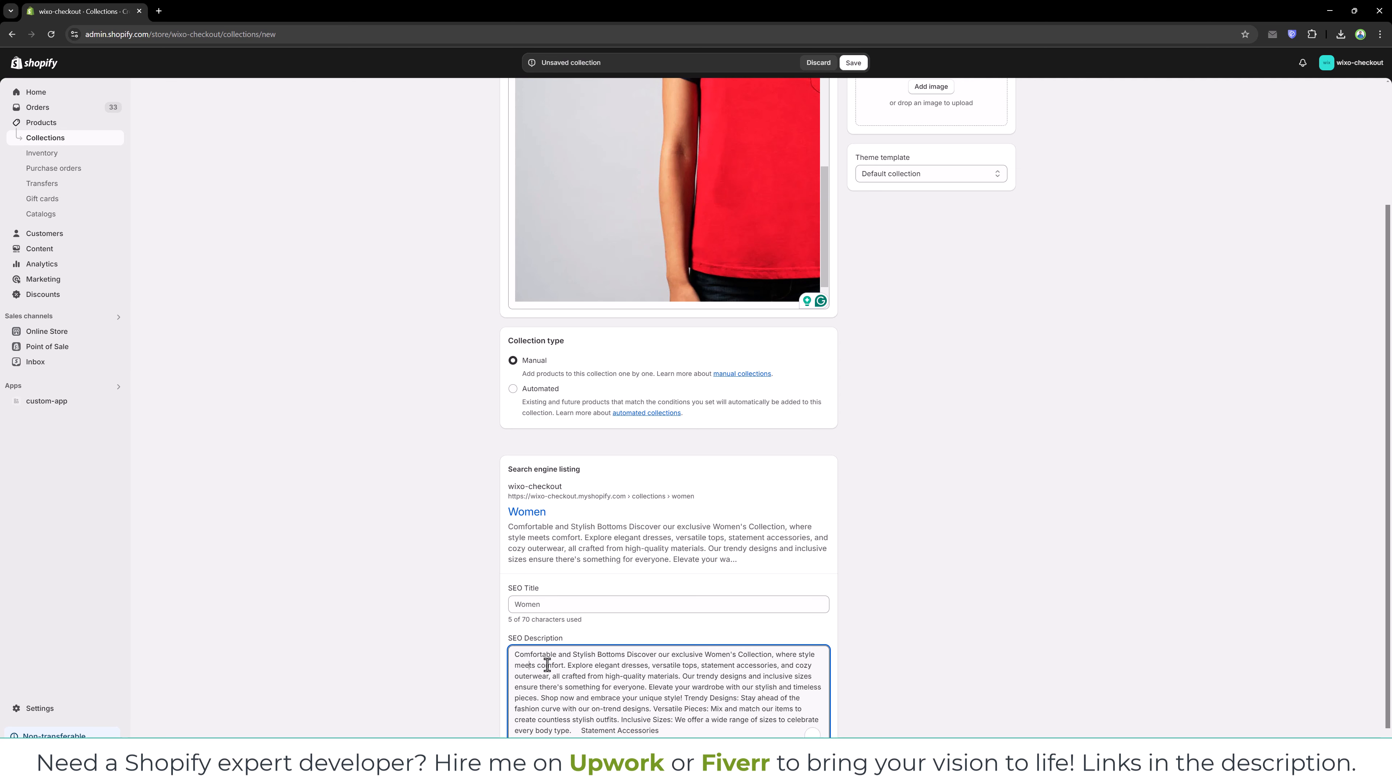
{"action": "scroll", "coordinate": [908, 610], "scroll_direction": "down", "scroll_amount": 1}
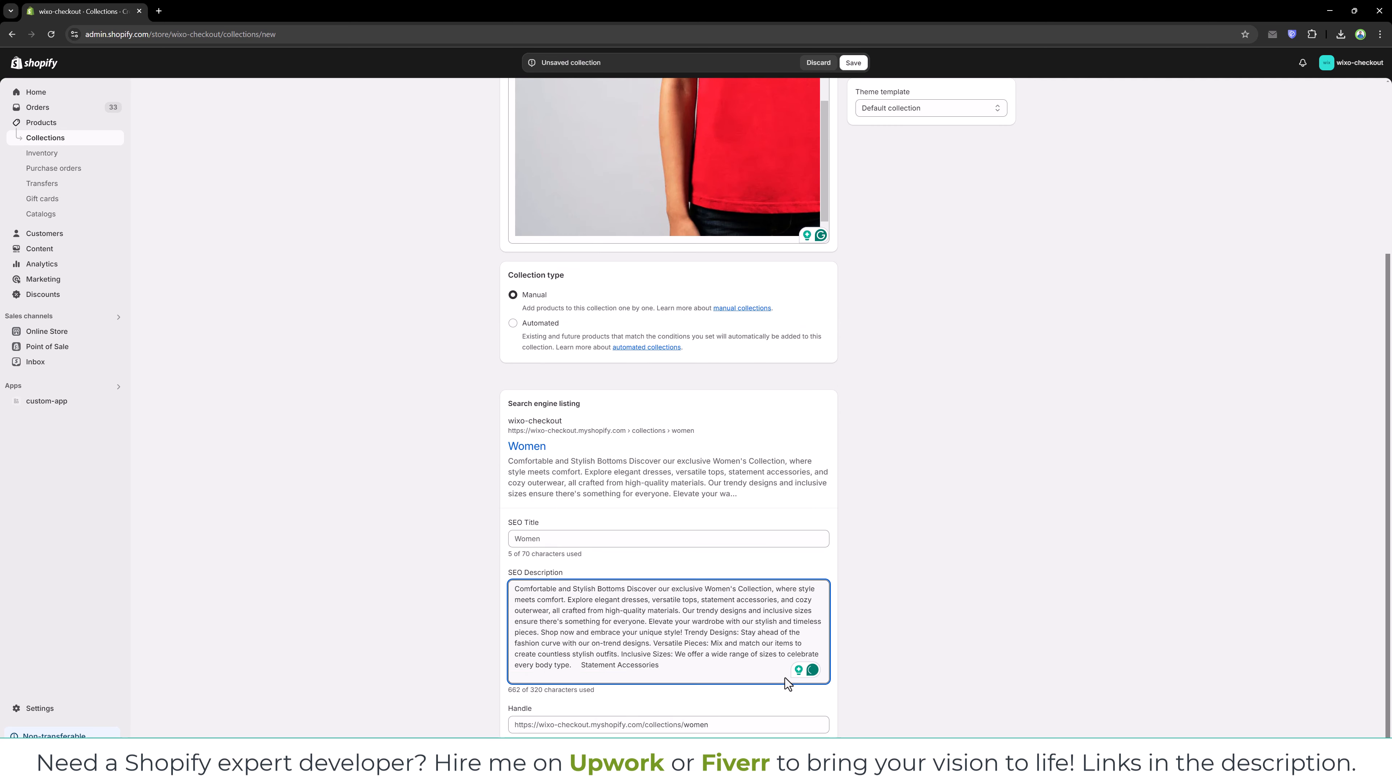
{"action": "left_click_drag", "start_coordinate": [724, 725], "coordinate": [691, 725]}
{"action": "scroll", "coordinate": [862, 629], "scroll_direction": "up", "scroll_amount": 3}
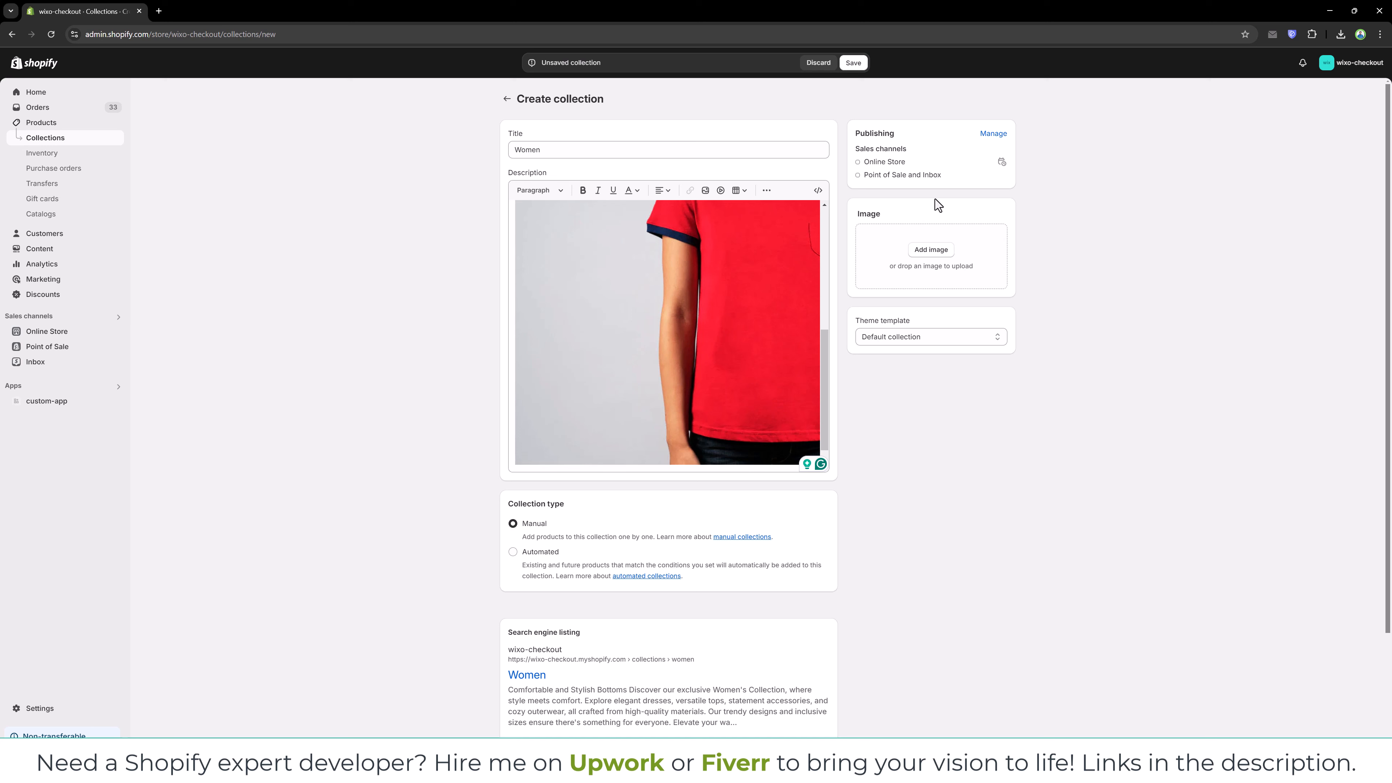
Step: Check the sales channels available for publishing and open the collection image file picker, leaving both without changes
{"action": "left_click", "coordinate": [984, 134]}
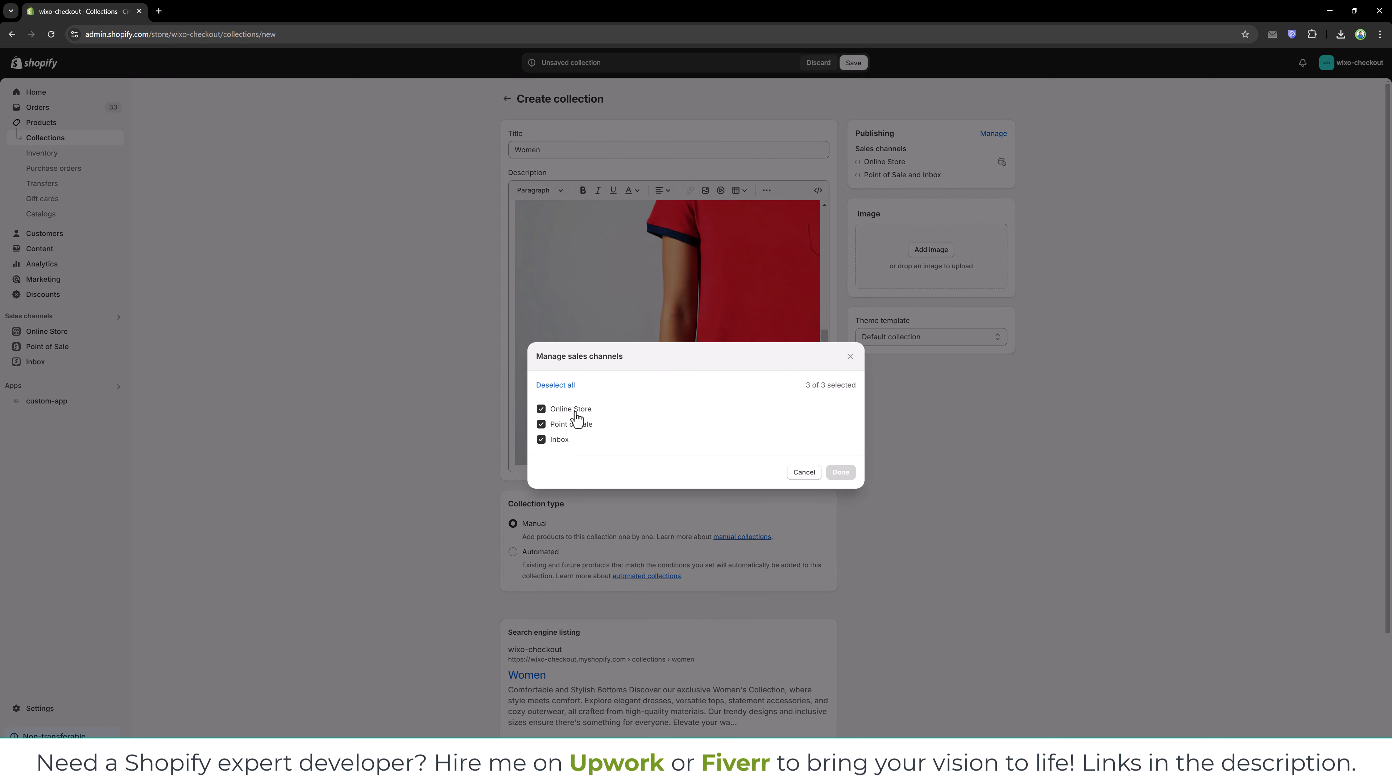
{"action": "left_click", "coordinate": [805, 475]}
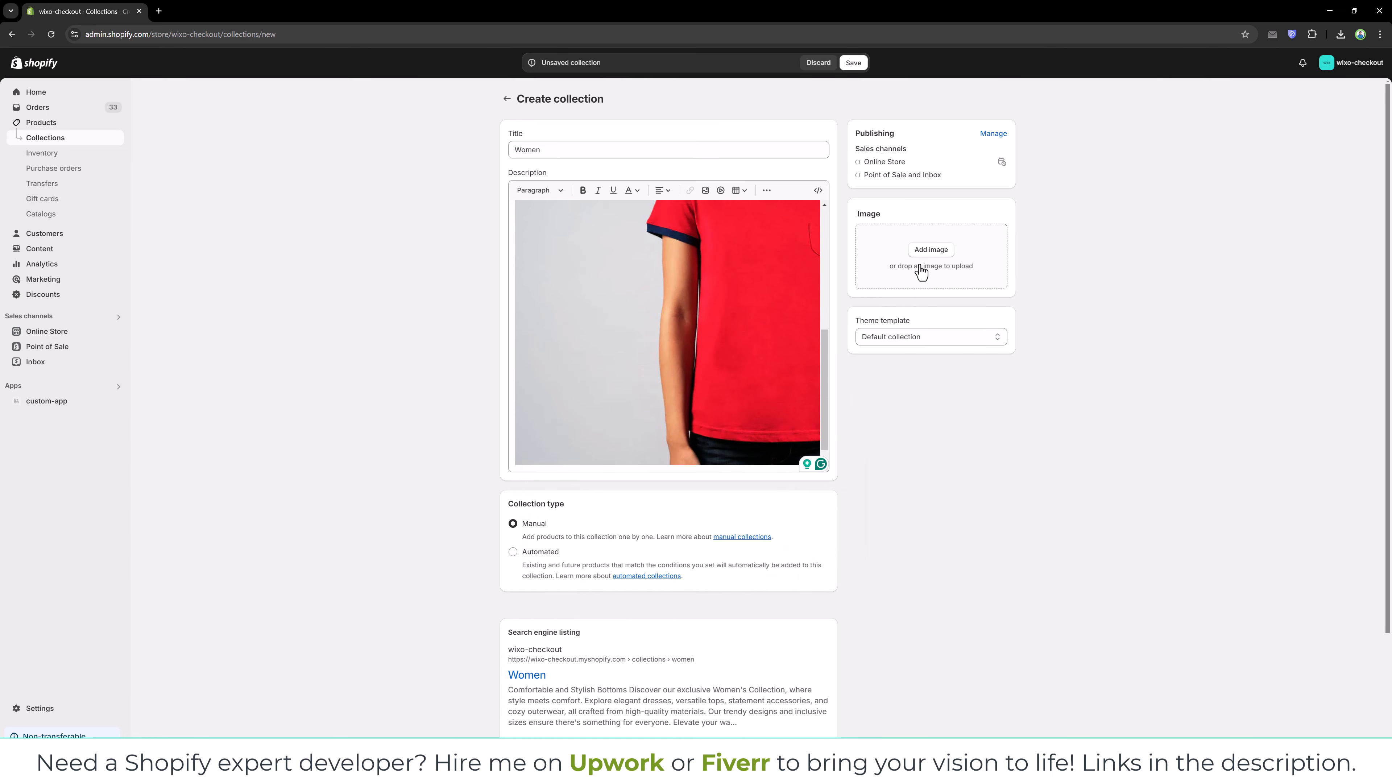
{"action": "left_click", "coordinate": [924, 252]}
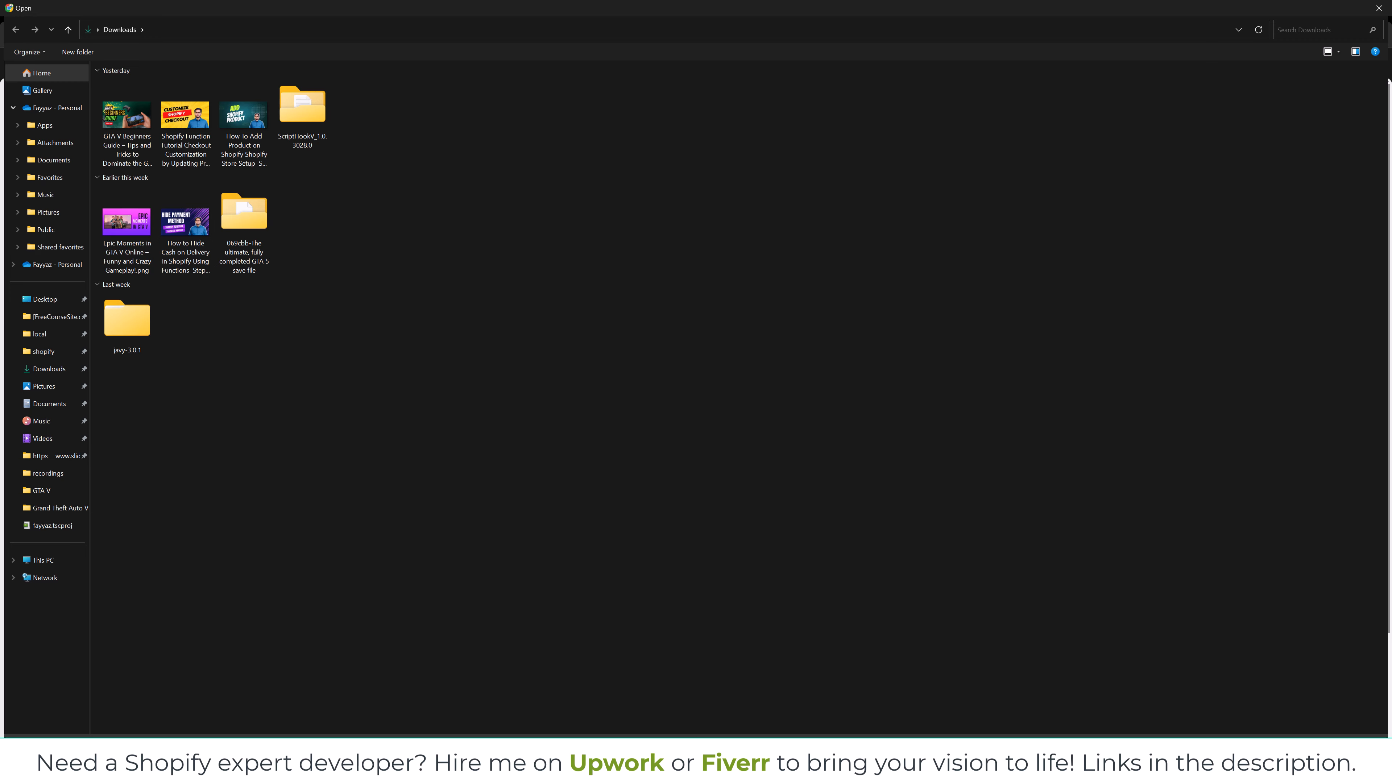
{"action": "left_click", "coordinate": [1352, 768]}
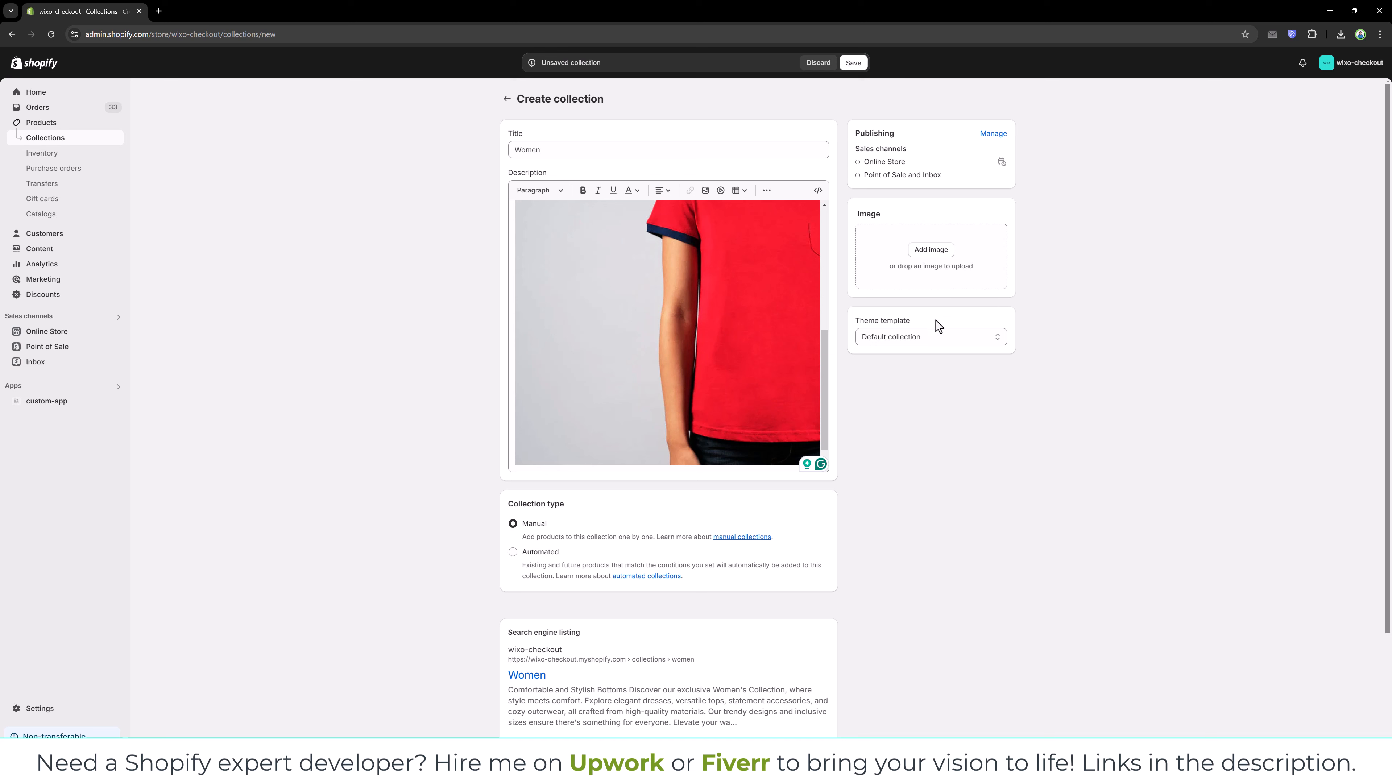
Step: Keep the Default collection theme template and save the new collection
{"action": "left_click", "coordinate": [909, 334]}
{"action": "left_click", "coordinate": [909, 334]}
{"action": "left_click", "coordinate": [853, 62]}
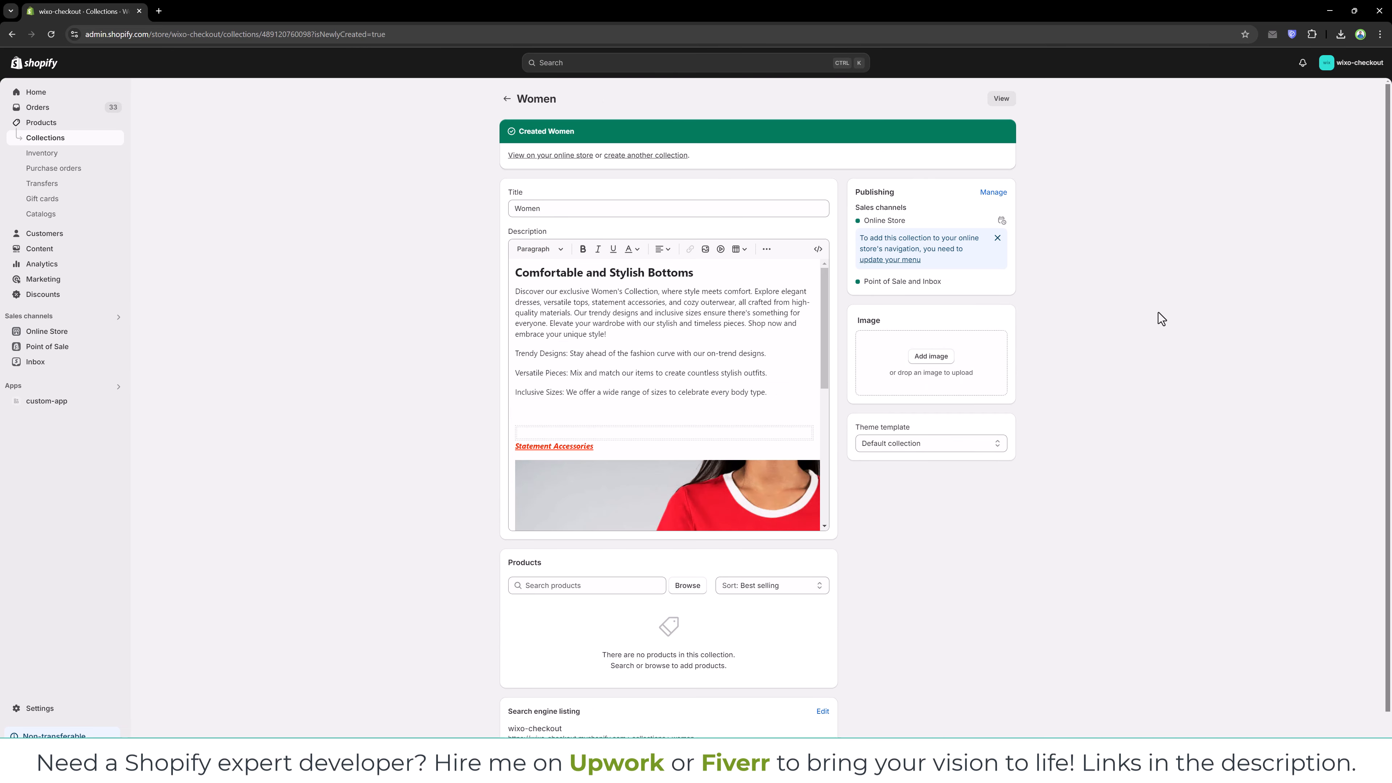
Step: Add the Floral White Top and Classic Varsity Top products to the Women collection
{"action": "scroll", "coordinate": [1151, 335], "scroll_direction": "down", "scroll_amount": 2}
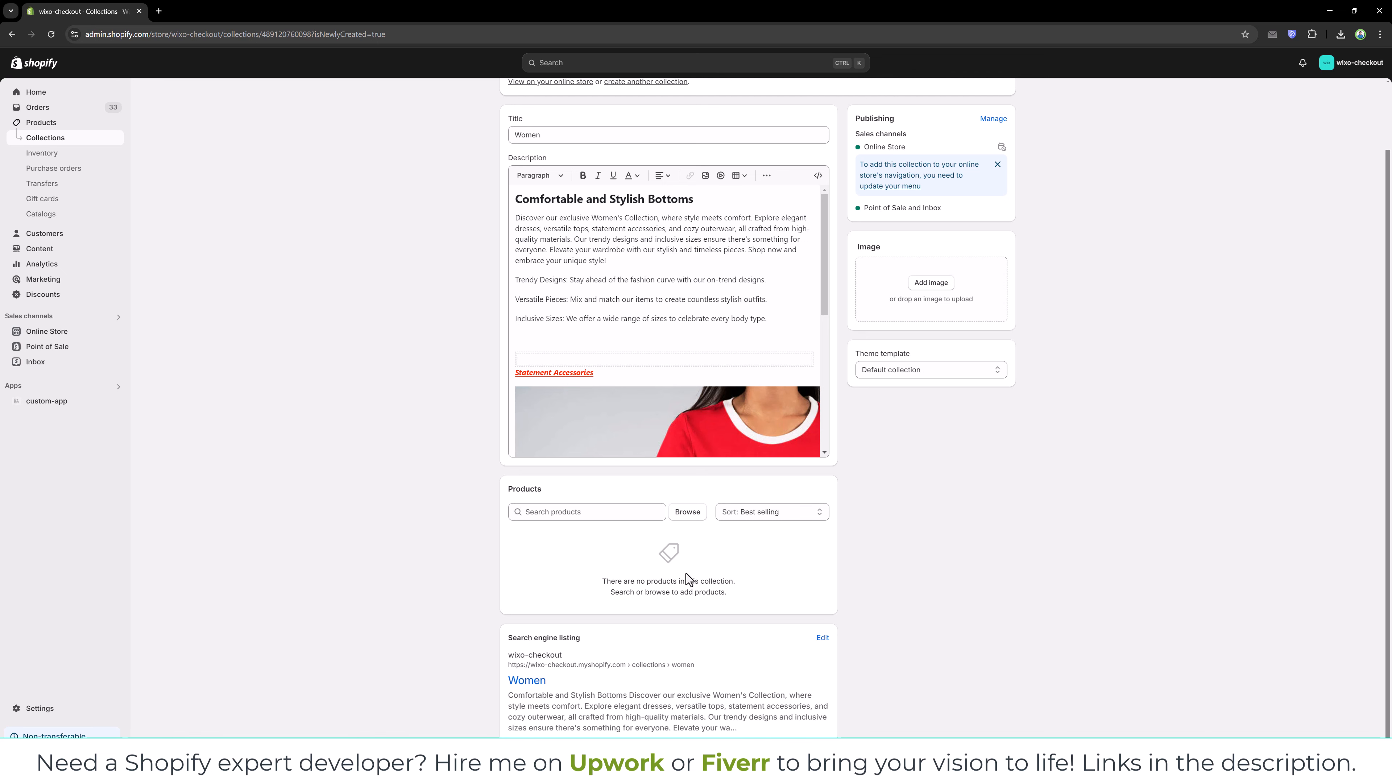
{"action": "left_click", "coordinate": [670, 517]}
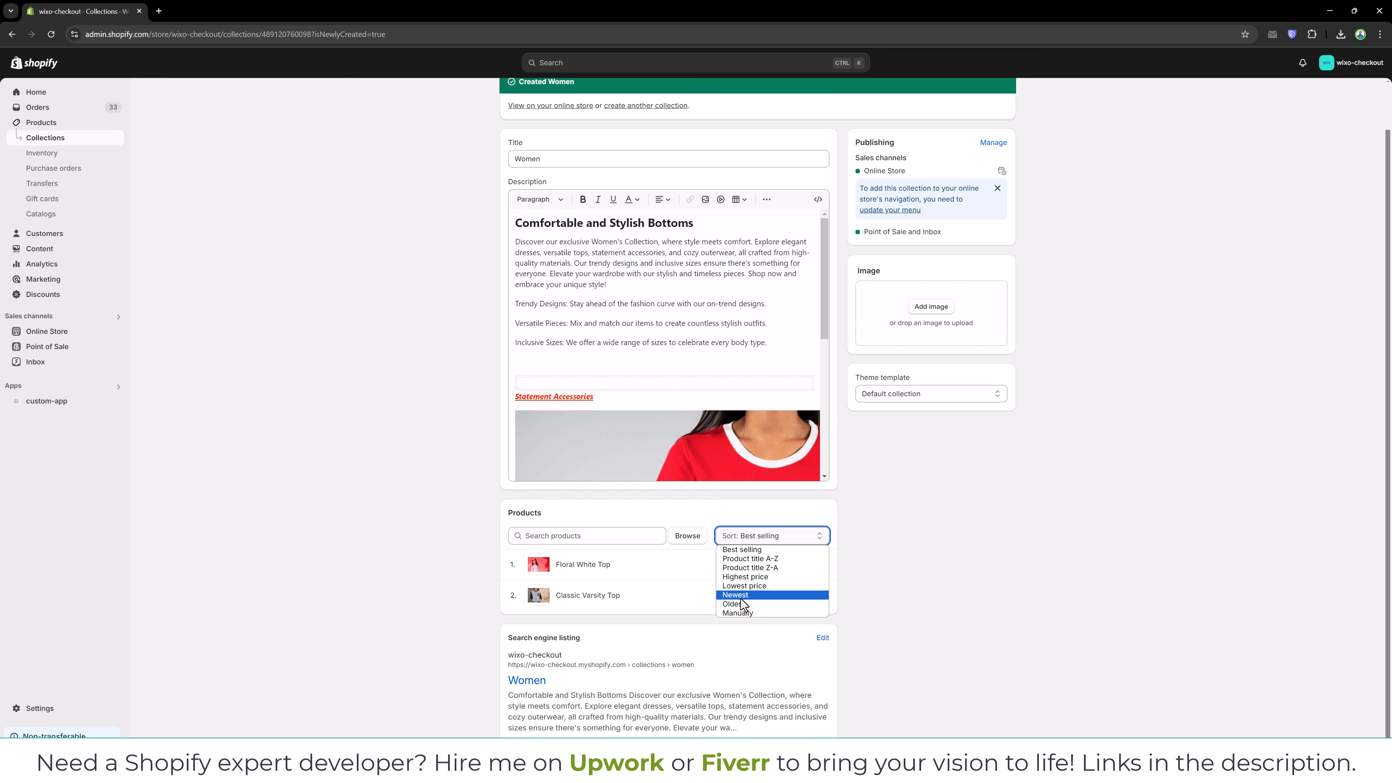
Step: Set the collection's product sorting to Manually and try reordering Classic Varsity Top in the list
{"action": "left_click", "coordinate": [760, 614]}
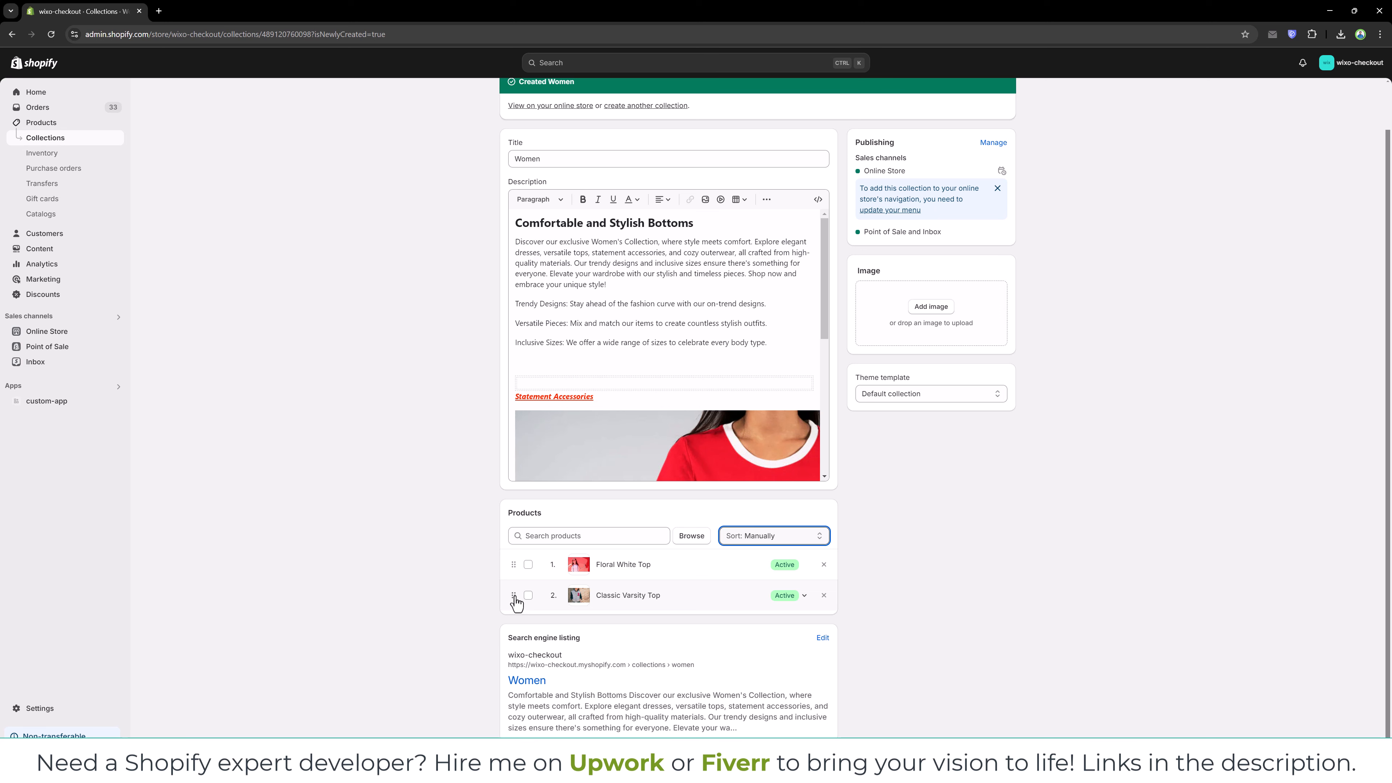
{"action": "mouse_move", "coordinate": [513, 595]}
{"action": "left_mouse_down"}
{"action": "mouse_move", "coordinate": [511, 563]}
{"action": "mouse_move", "coordinate": [515, 597]}
{"action": "left_mouse_up"}
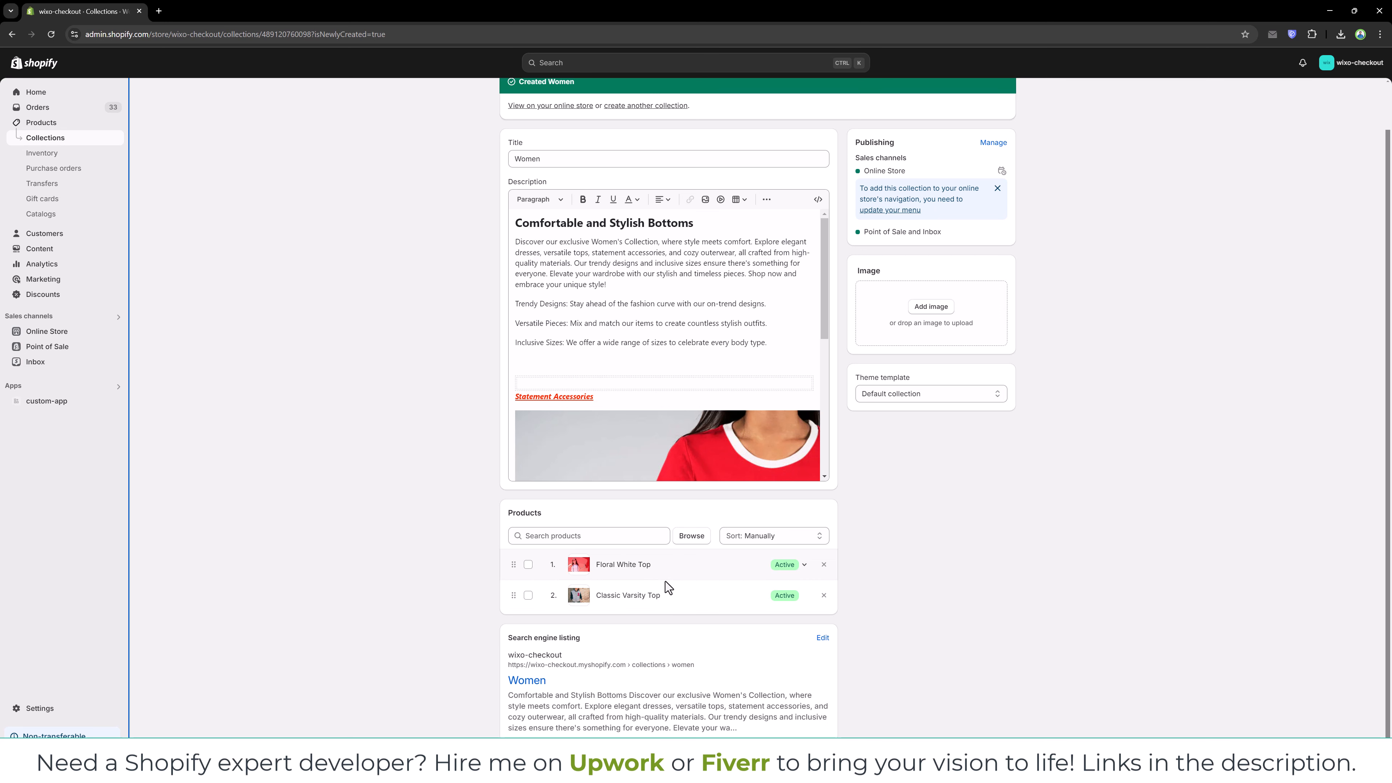
{"action": "scroll", "coordinate": [664, 580], "scroll_direction": "up", "scroll_amount": 1}
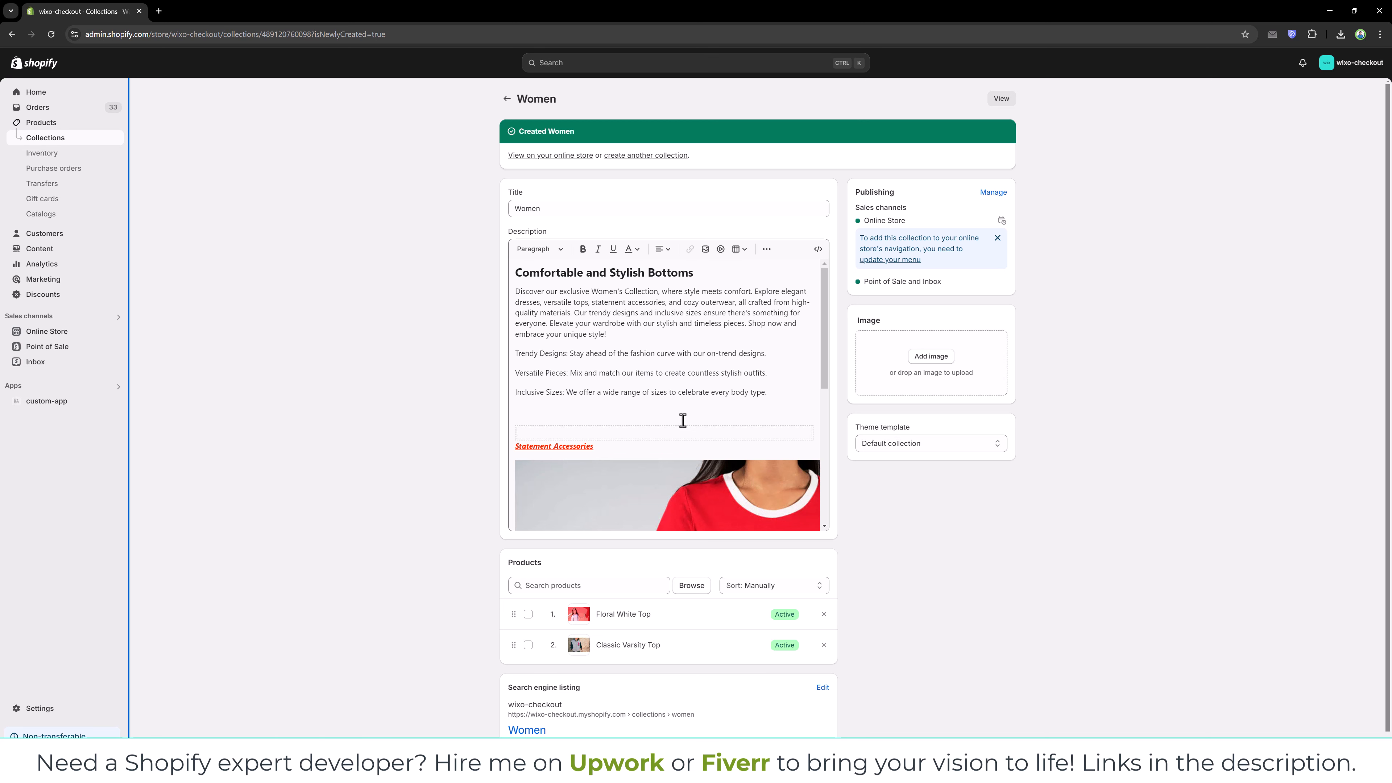
{"action": "scroll", "coordinate": [683, 420], "scroll_direction": "down", "scroll_amount": 2}
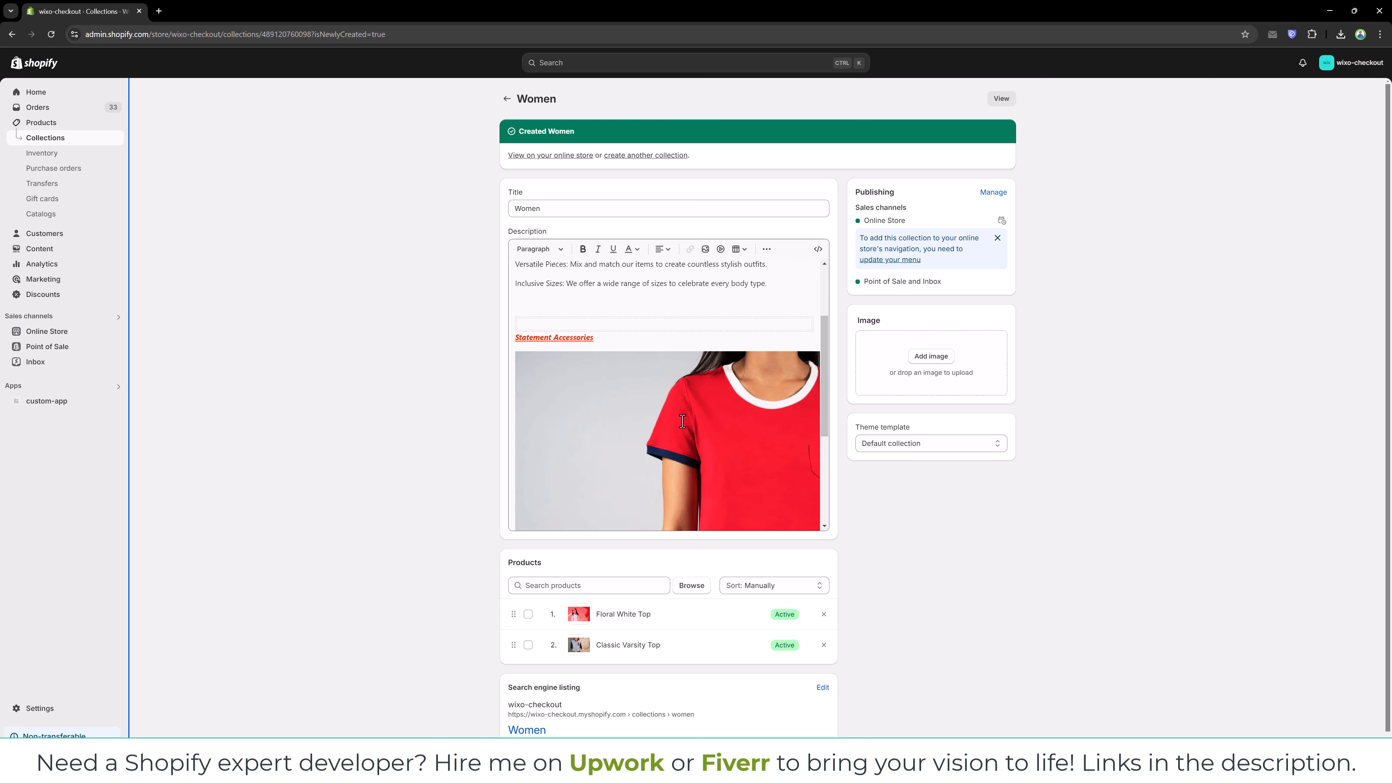
{"action": "scroll", "coordinate": [682, 421], "scroll_direction": "up", "scroll_amount": 2}
{"action": "scroll", "coordinate": [688, 575], "scroll_direction": "down", "scroll_amount": 1}
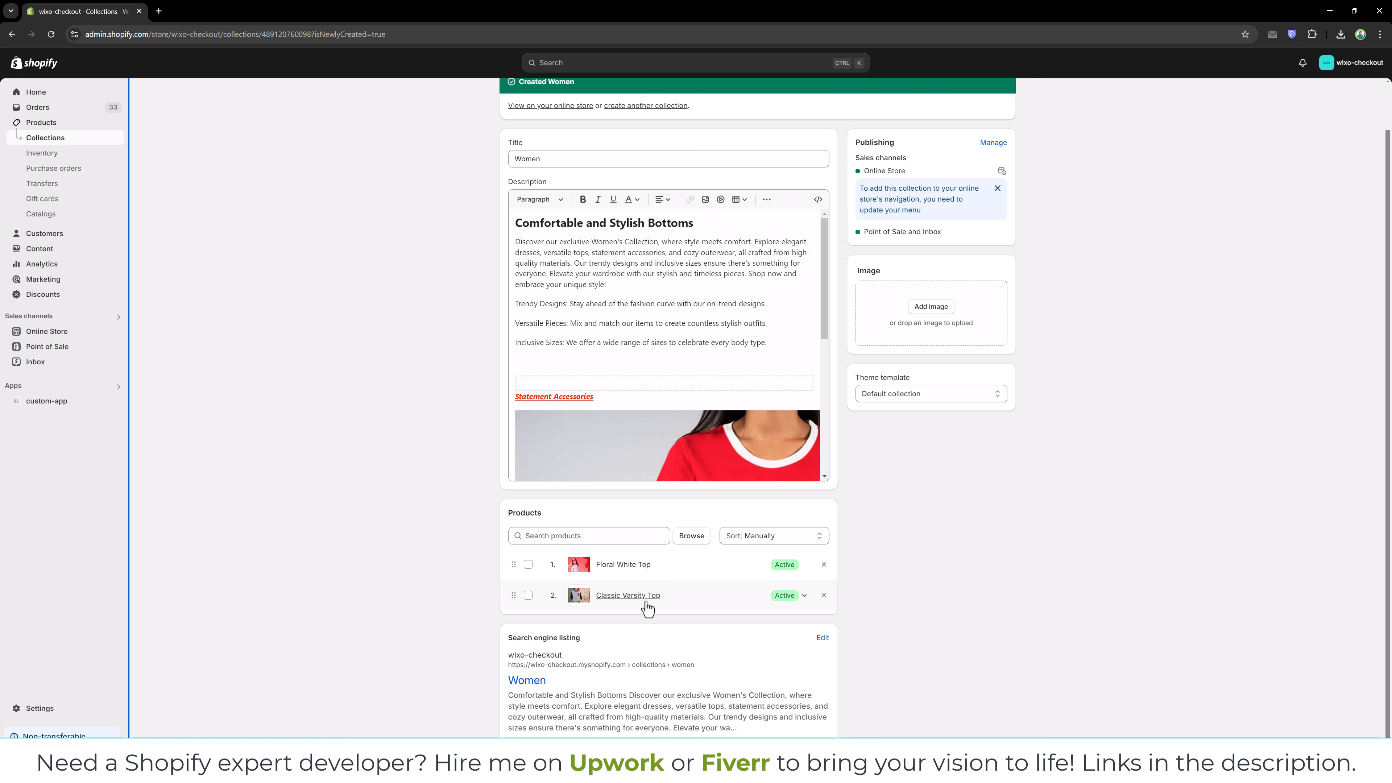
{"action": "scroll", "coordinate": [582, 573], "scroll_direction": "up", "scroll_amount": 1}
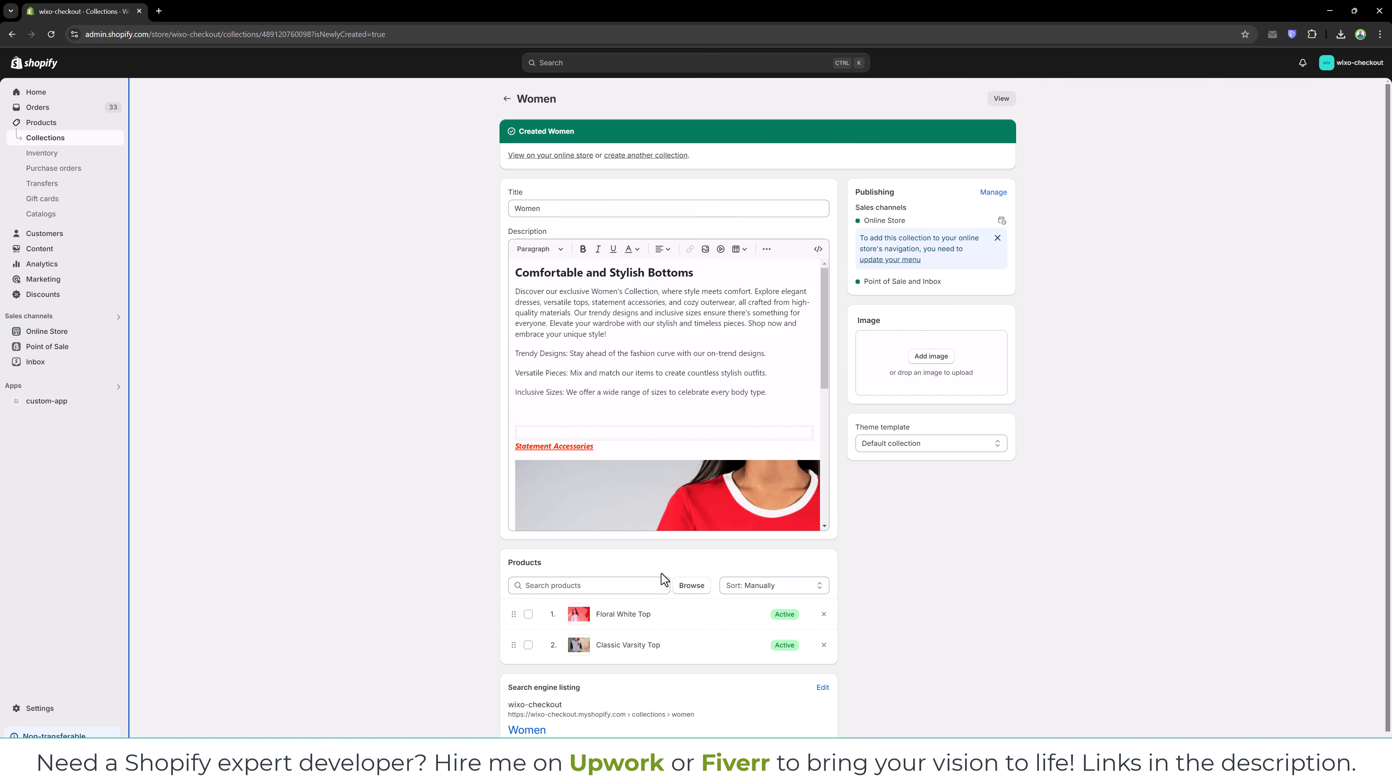
{"action": "scroll", "coordinate": [664, 579], "scroll_direction": "down", "scroll_amount": 1}
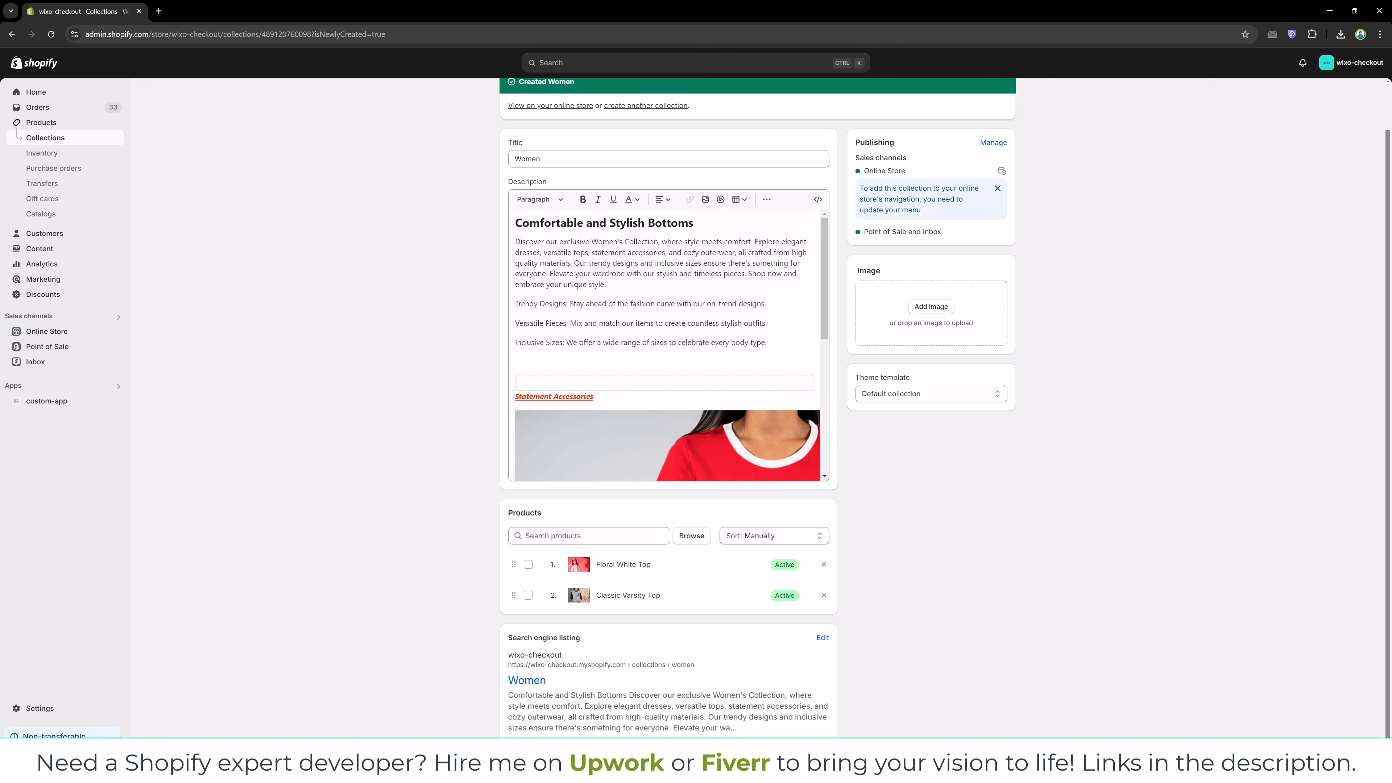
{"action": "left_click", "coordinate": [953, 760]}
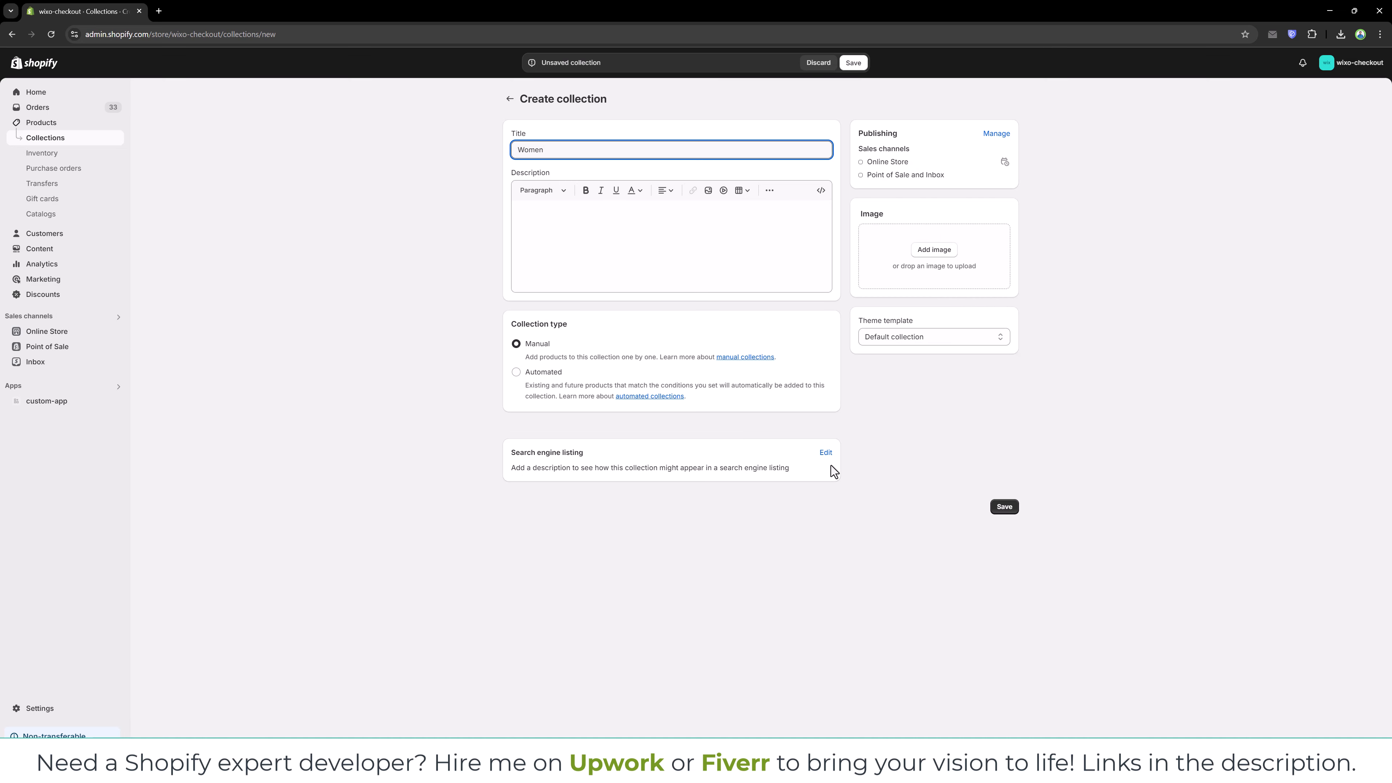
Step: Fill the new collection's description with the paragraph beginning "Discover our exclusive Women's Collection, where style meets comfort" and make the collection type Automated
{"action": "left_click", "coordinate": [663, 225]}
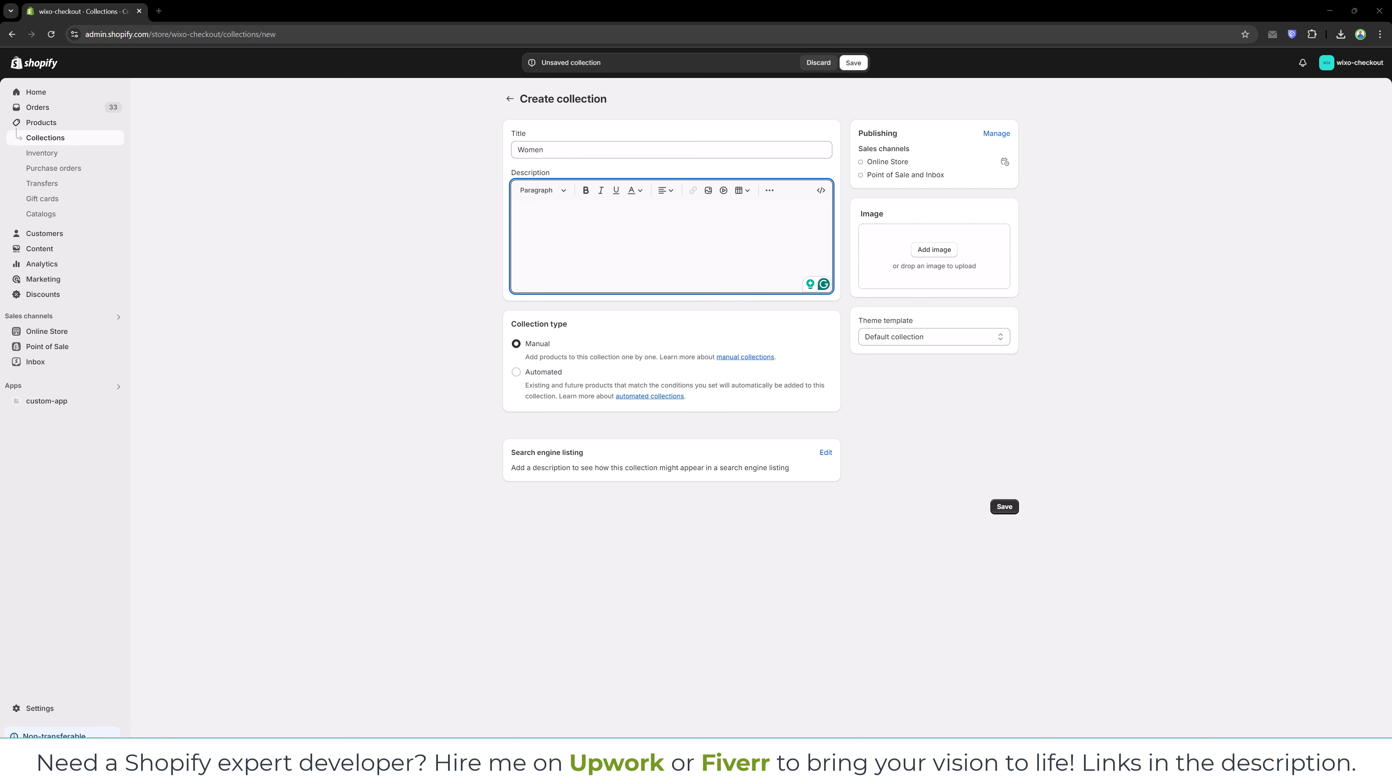
{"action": "type", "text": "Discover our exclusive Women's Collection, where style meets comfort. Explore elegant dresses, versatile tops, statement accessories, and cozy outerwear, all crafted from high-quality materials. Our trendy designs and inclusive sizes ensure there's something for everyone. Elevate your wardrobe with our stylish and timeless pieces. Shop now and embrace your unique style!"}
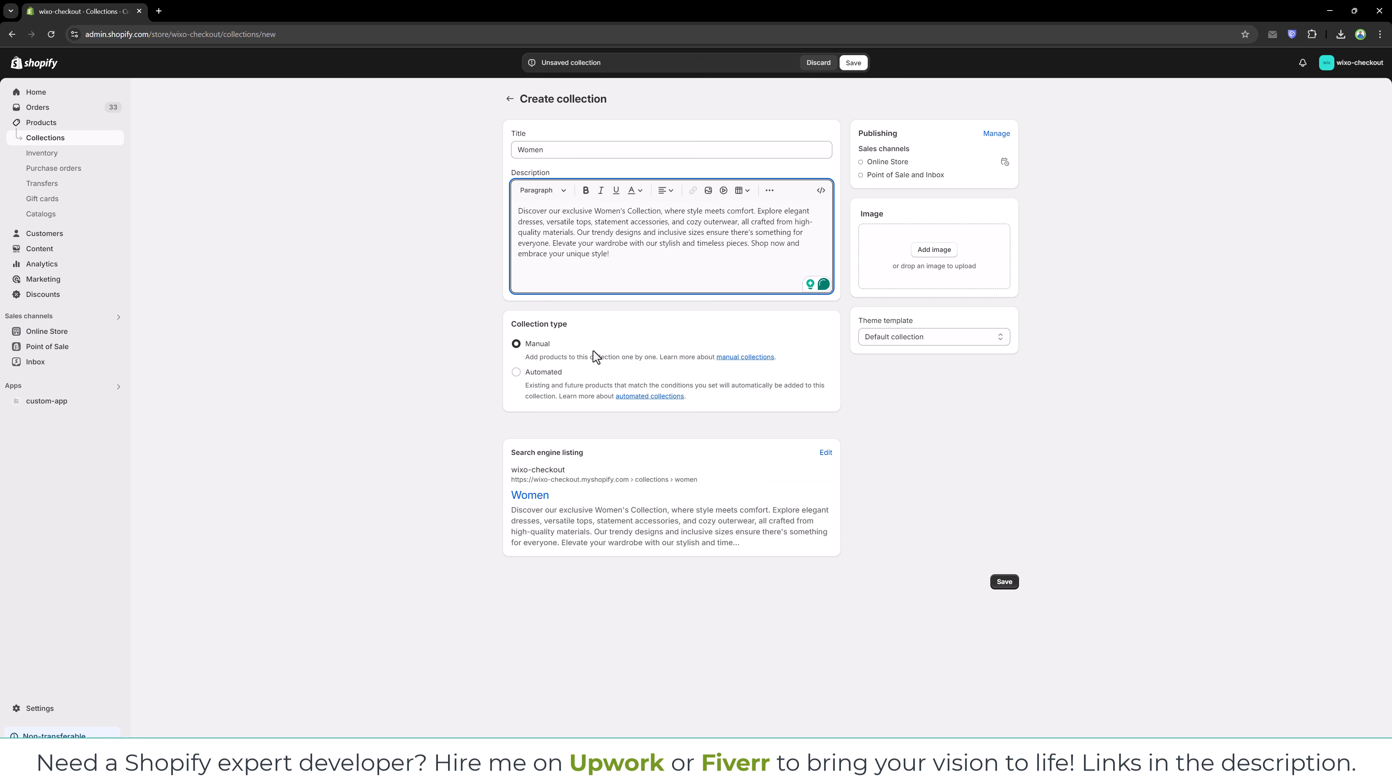
{"action": "left_click", "coordinate": [544, 379]}
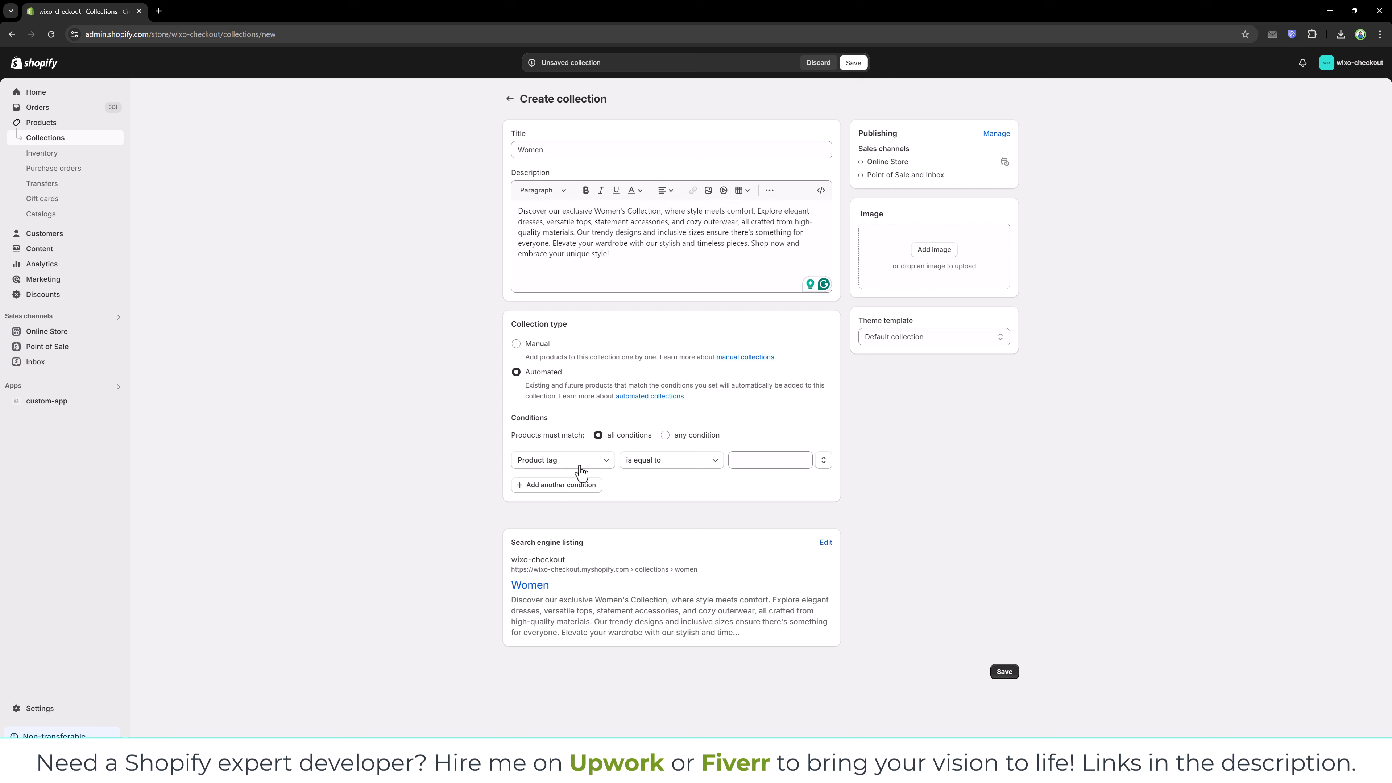
Step: Set the collection condition to Product tag is equal to women and save the new collection
{"action": "left_click", "coordinate": [767, 461]}
{"action": "type", "text": "wom"}
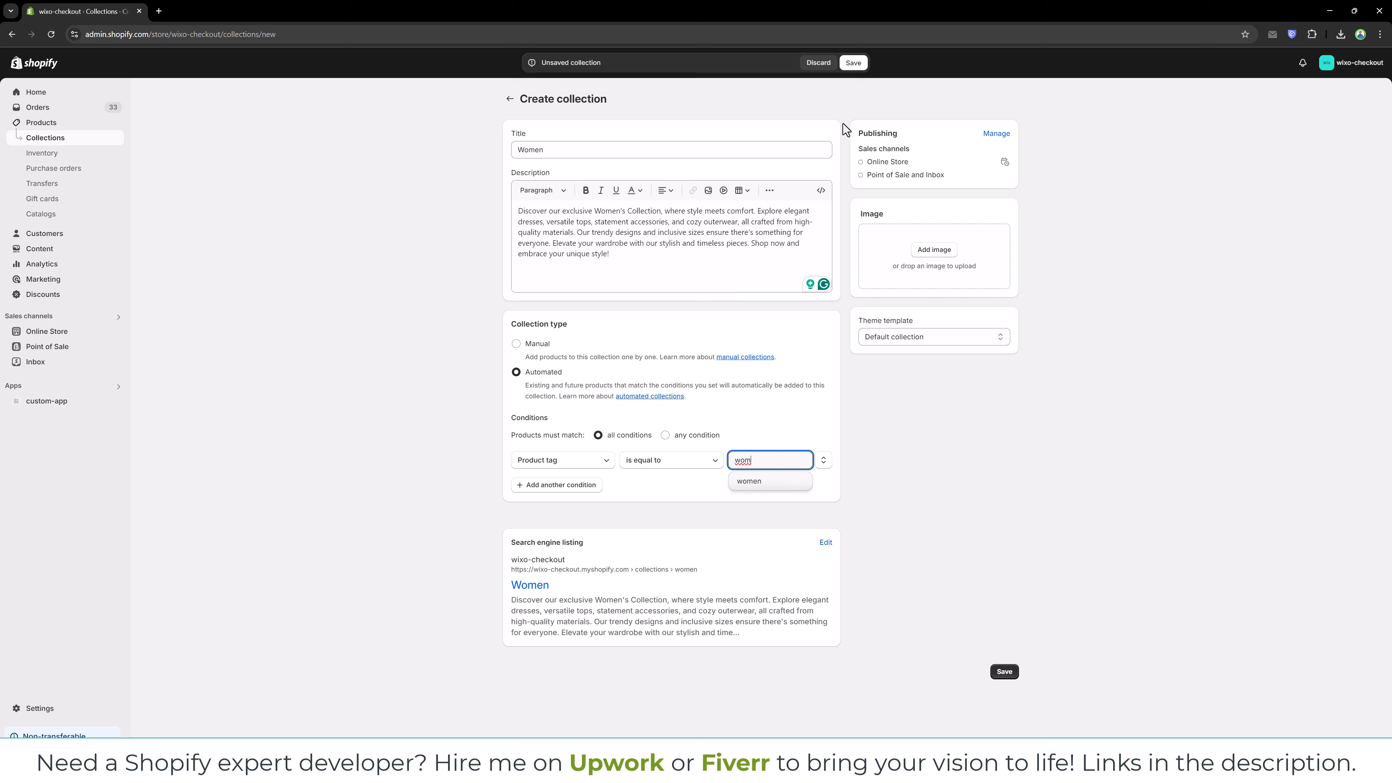
{"action": "key", "text": "Return"}
{"action": "left_click", "coordinate": [853, 62]}
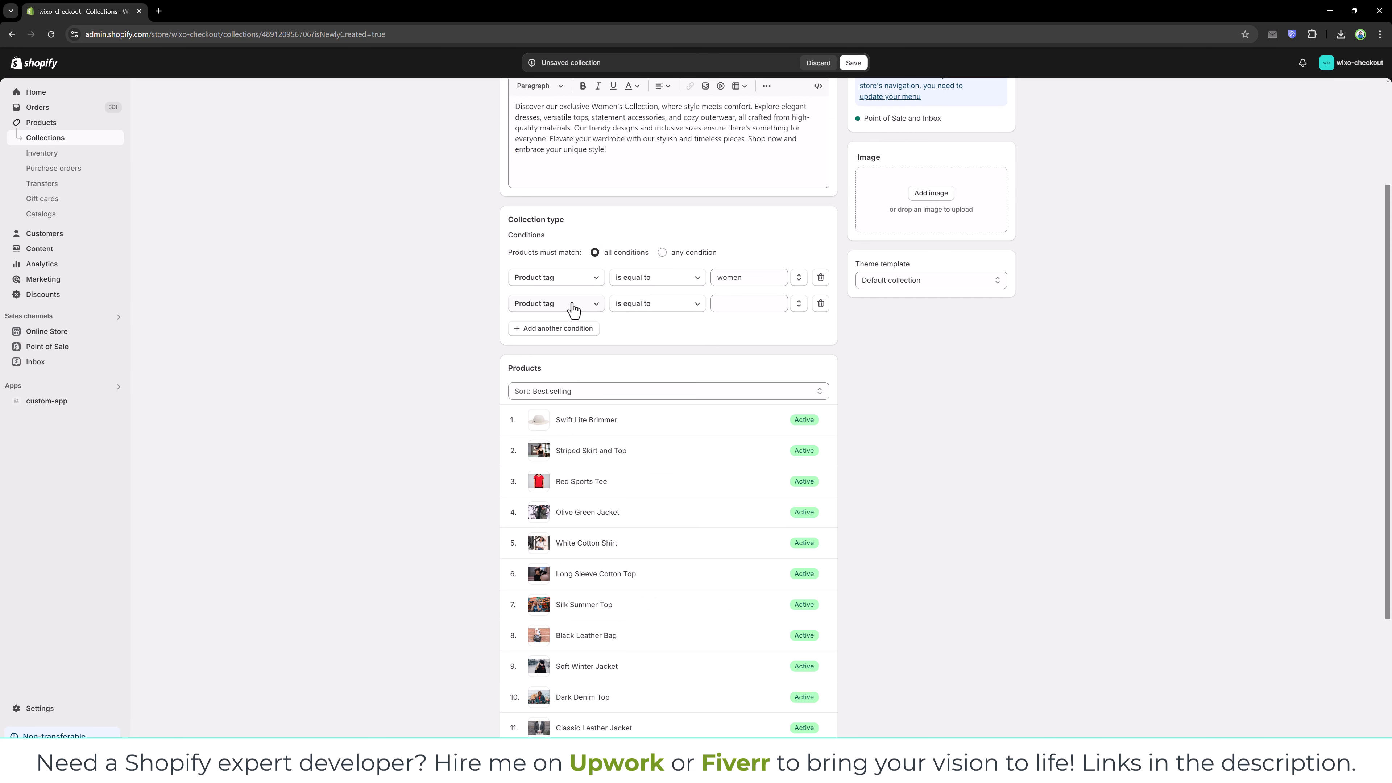
Step: Replace the product tag condition with Price is greater than $50 and save the collection
{"action": "left_click", "coordinate": [571, 306]}
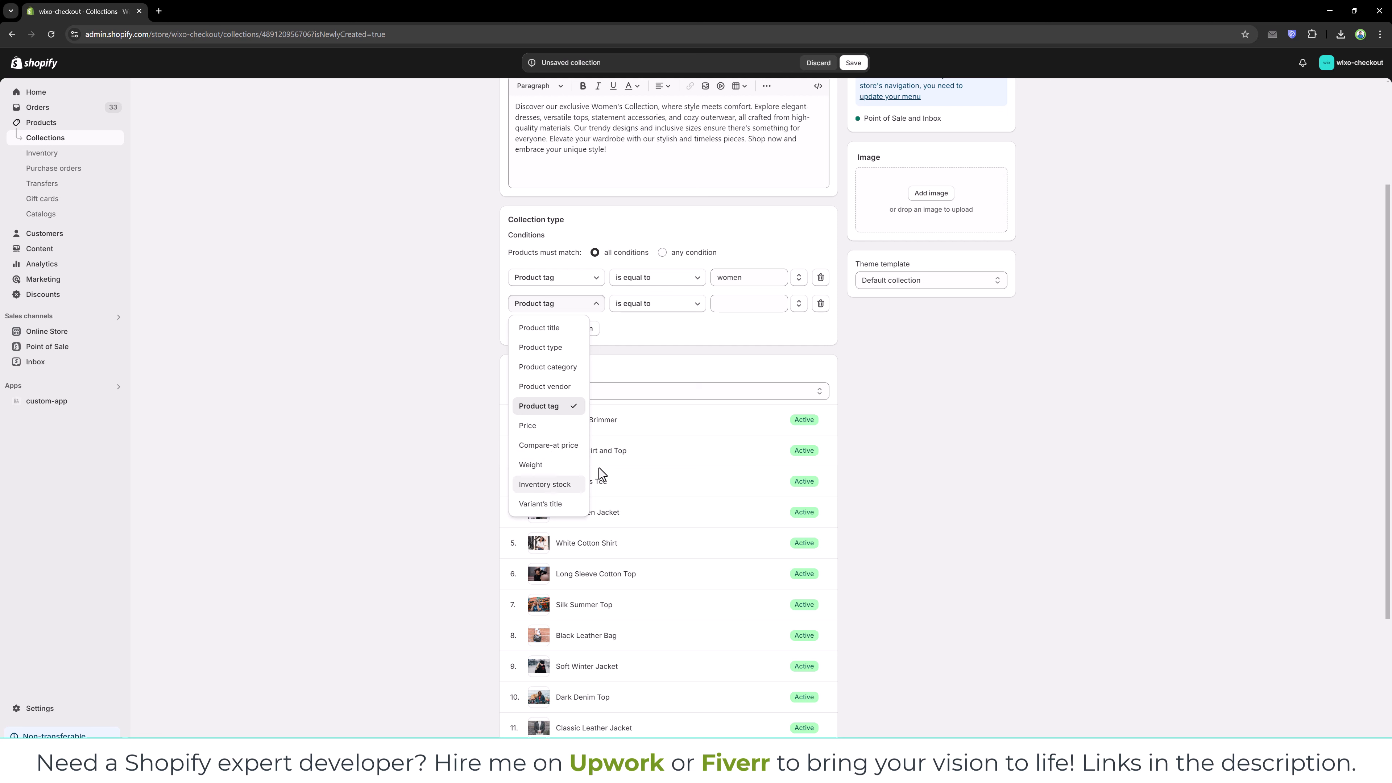
{"action": "left_click", "coordinate": [554, 428]}
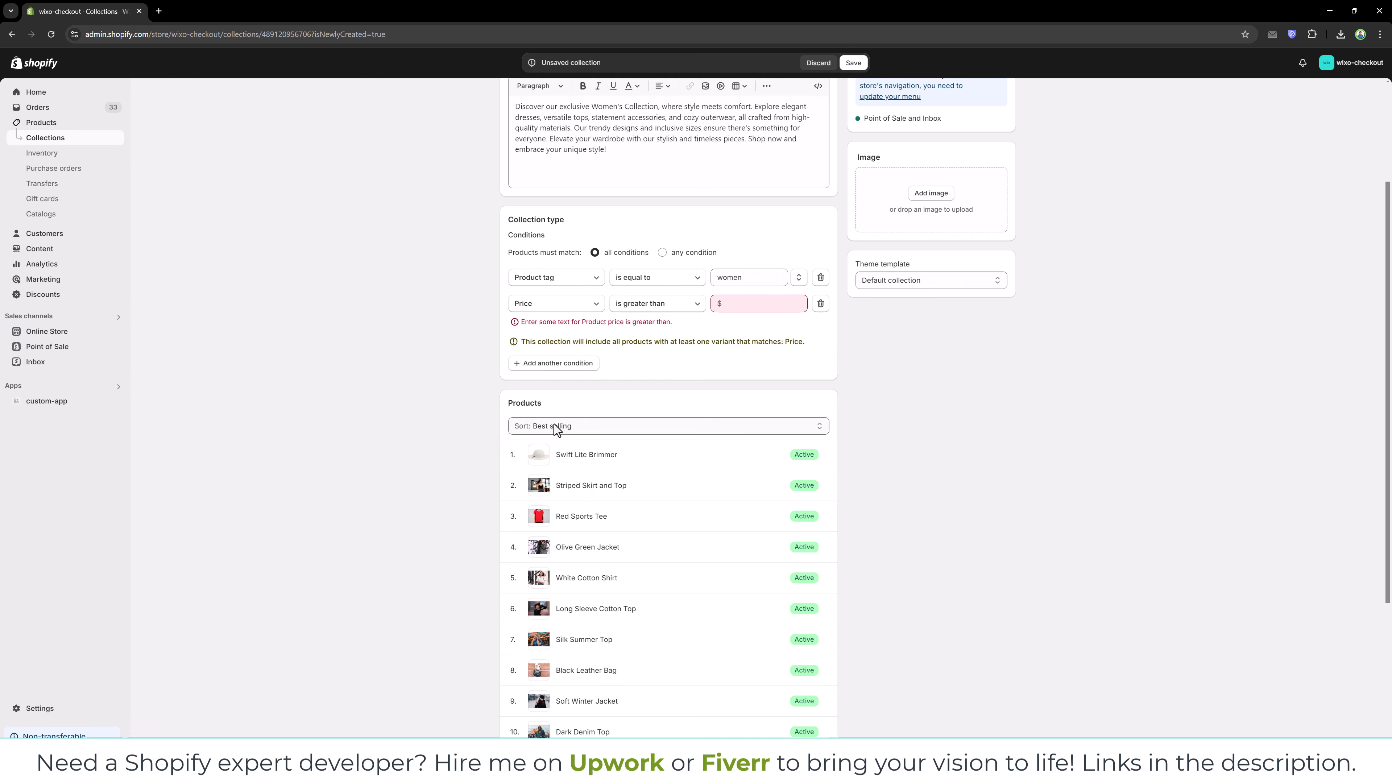
{"action": "left_click", "coordinate": [819, 279]}
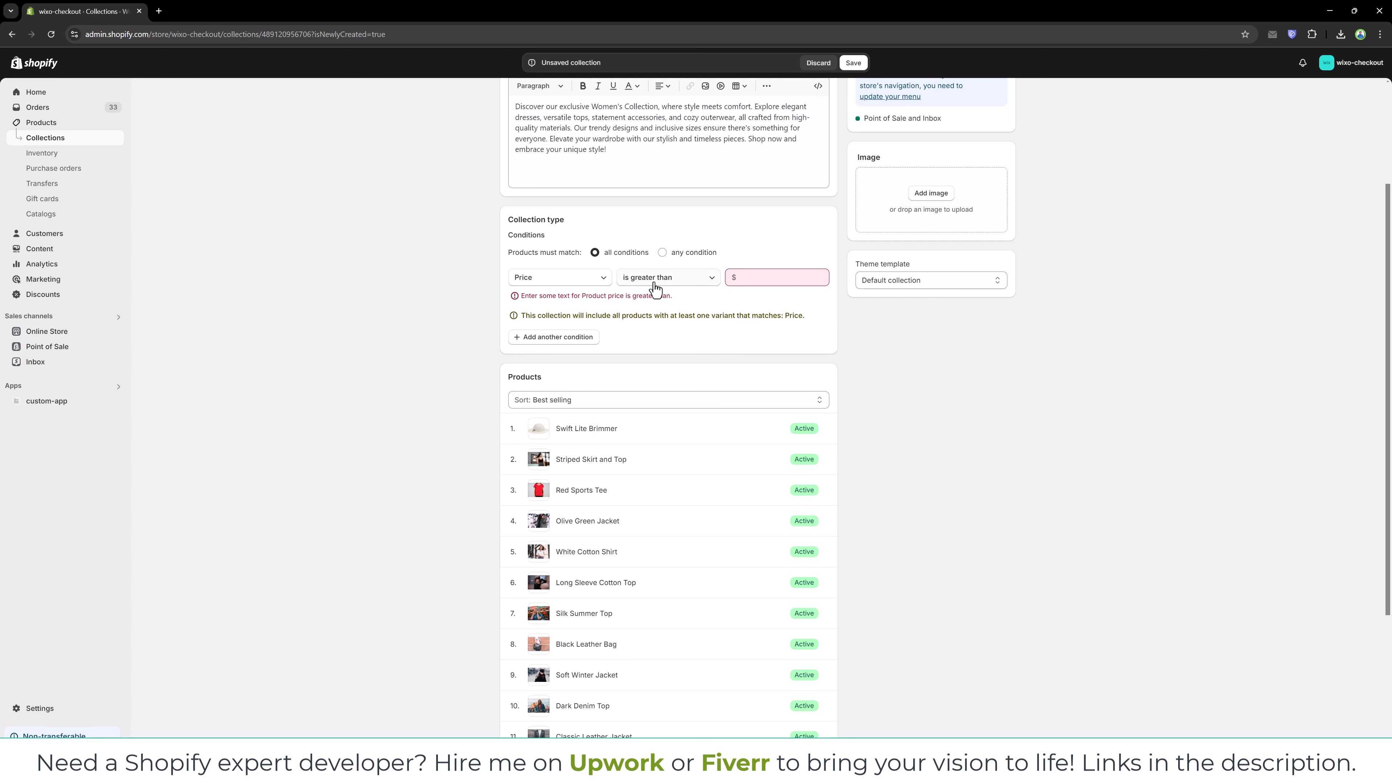
{"action": "left_click", "coordinate": [748, 278]}
{"action": "type", "text": "50"}
{"action": "left_click", "coordinate": [767, 232]}
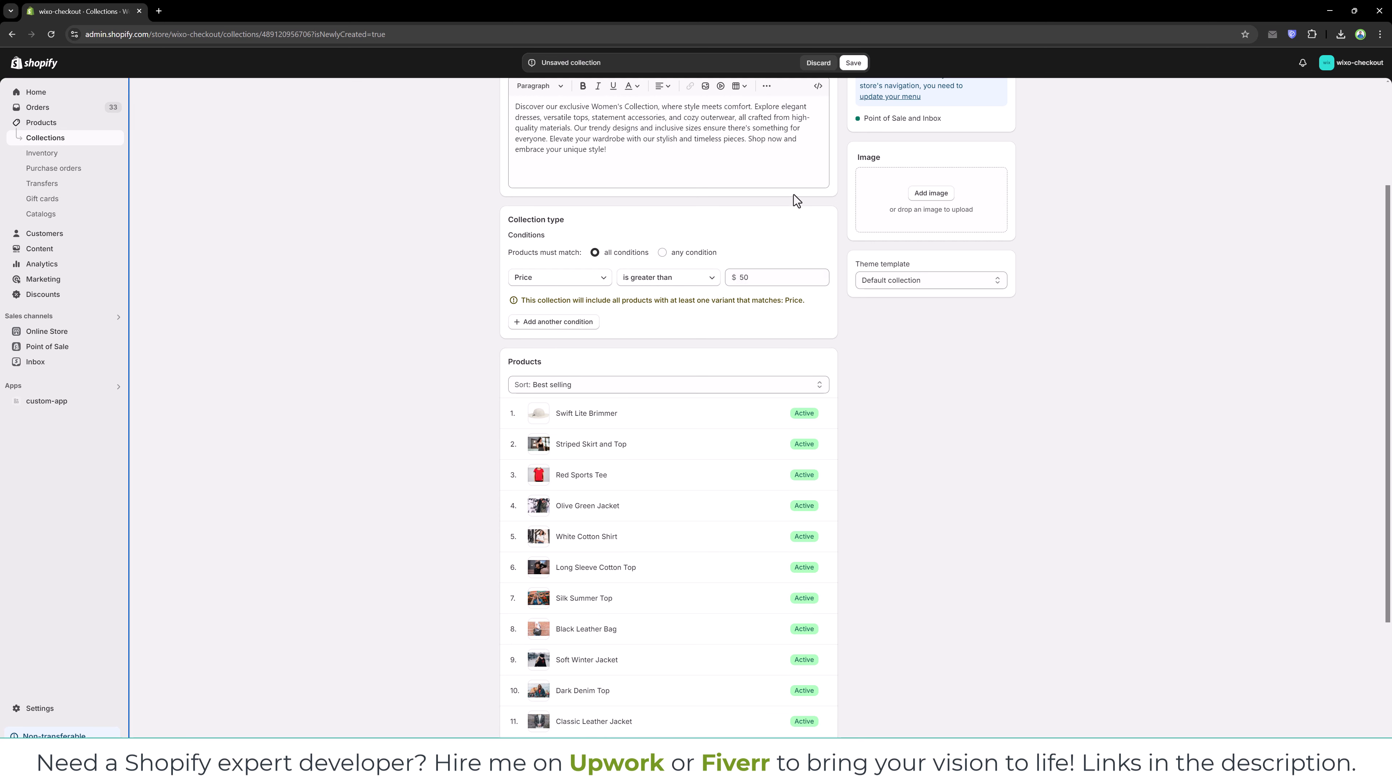
{"action": "left_click", "coordinate": [853, 63]}
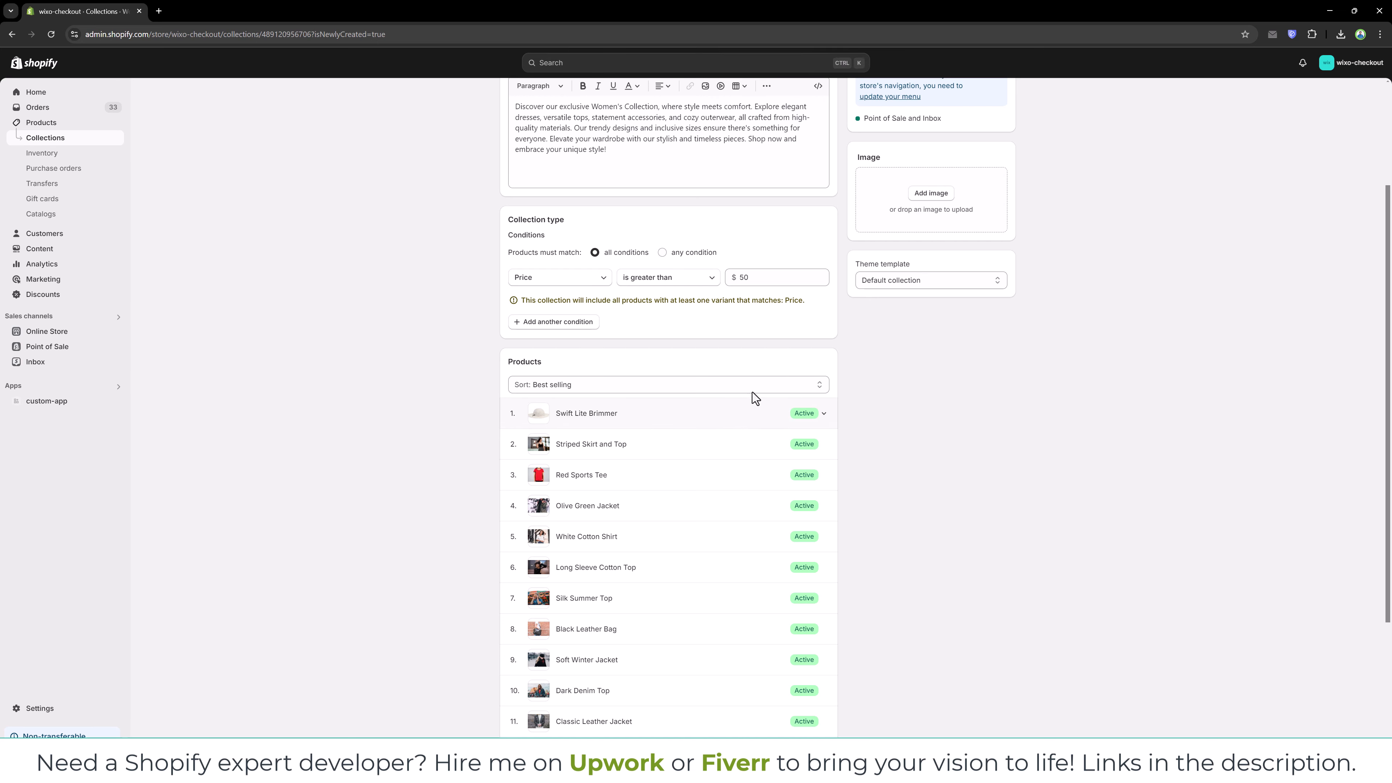
{"action": "scroll", "coordinate": [768, 411], "scroll_direction": "down", "scroll_amount": 4}
{"action": "scroll", "coordinate": [789, 438], "scroll_direction": "up", "scroll_amount": 3}
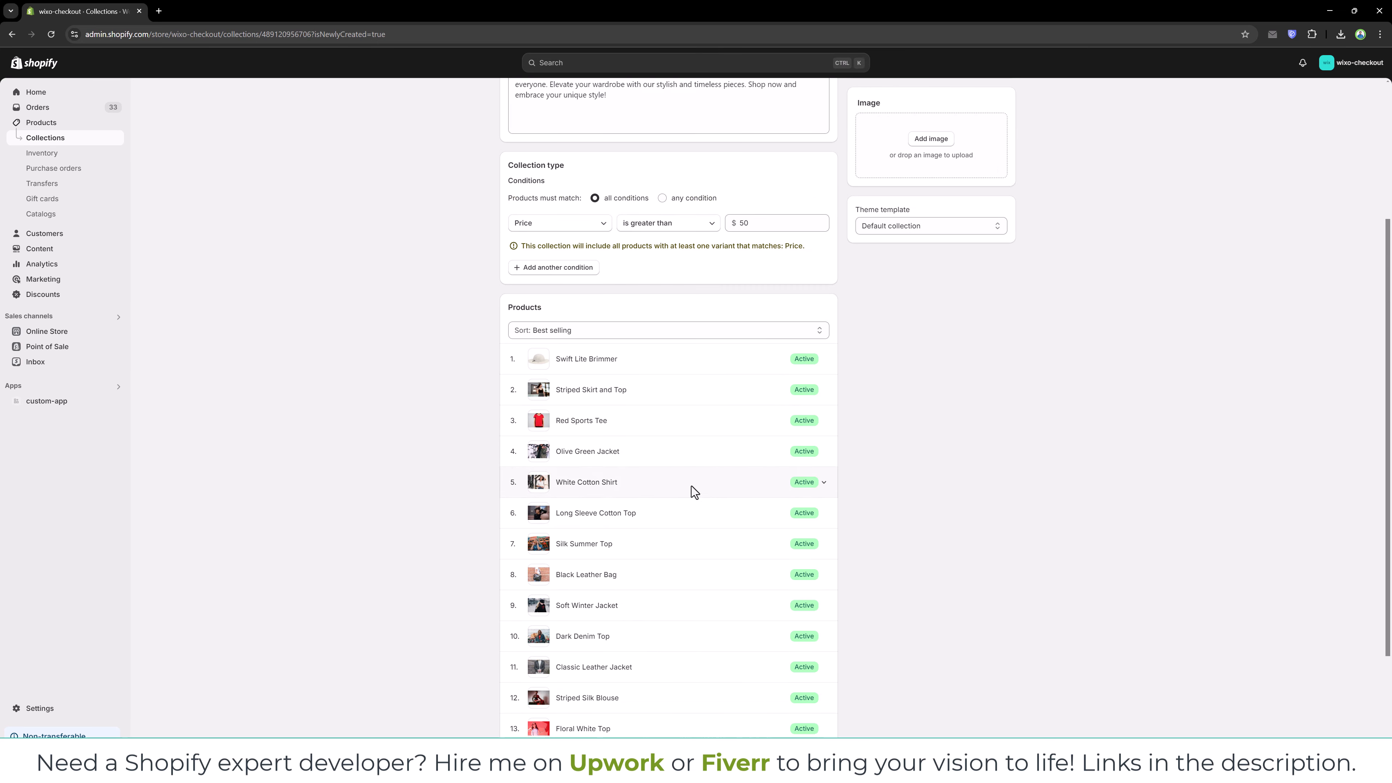
{"action": "scroll", "coordinate": [679, 485], "scroll_direction": "up", "scroll_amount": 1}
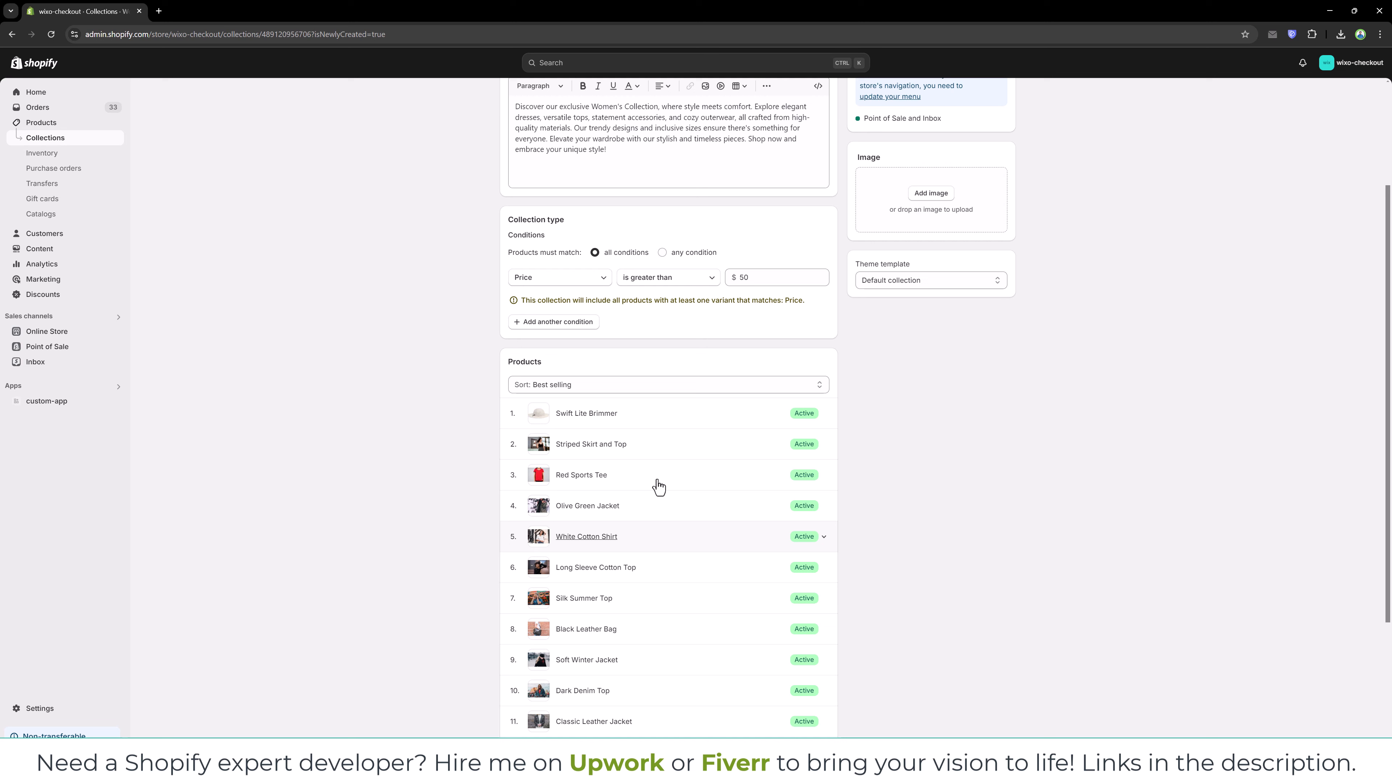
{"action": "left_click", "coordinate": [751, 324]}
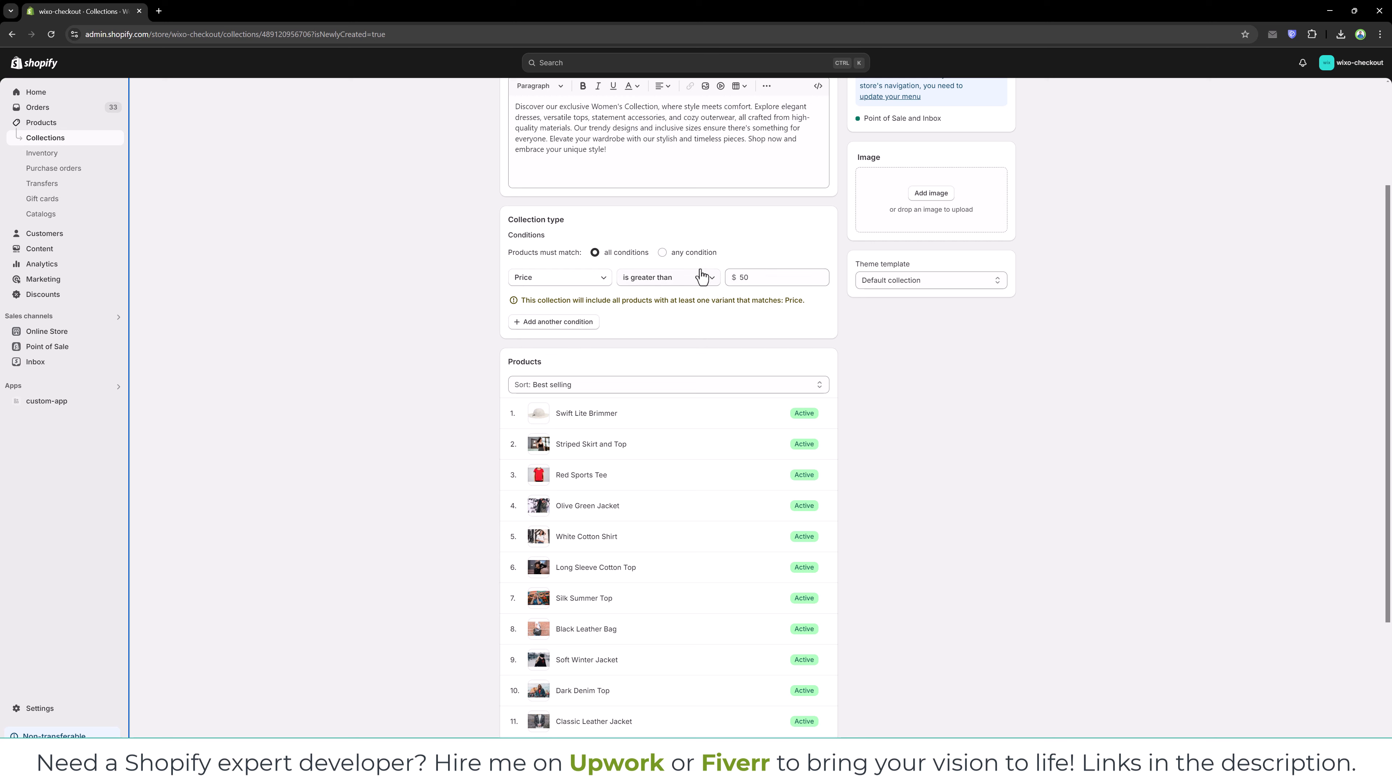
Step: Add a second condition, Product tag is equal to women, alongside the price condition and save the collection
{"action": "left_click", "coordinate": [568, 322]}
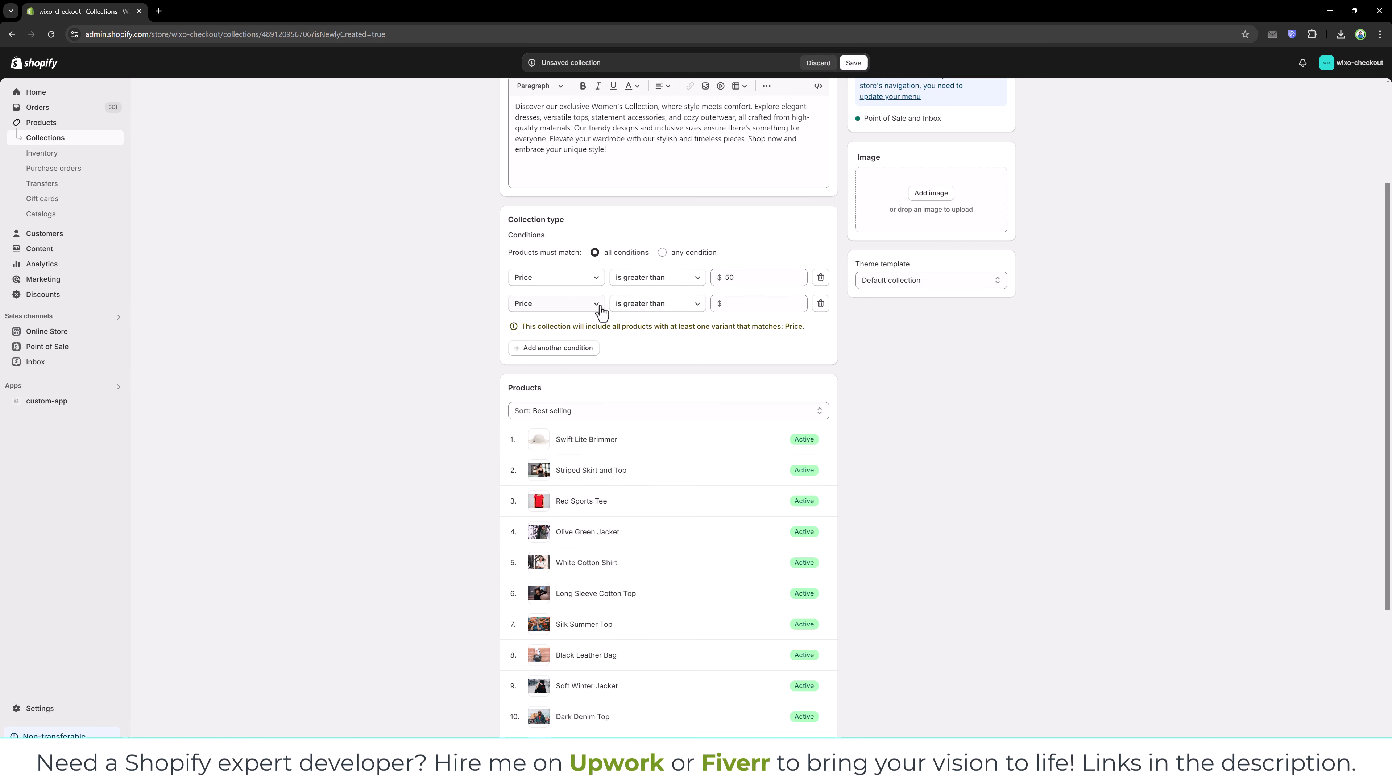
{"action": "left_click", "coordinate": [581, 305]}
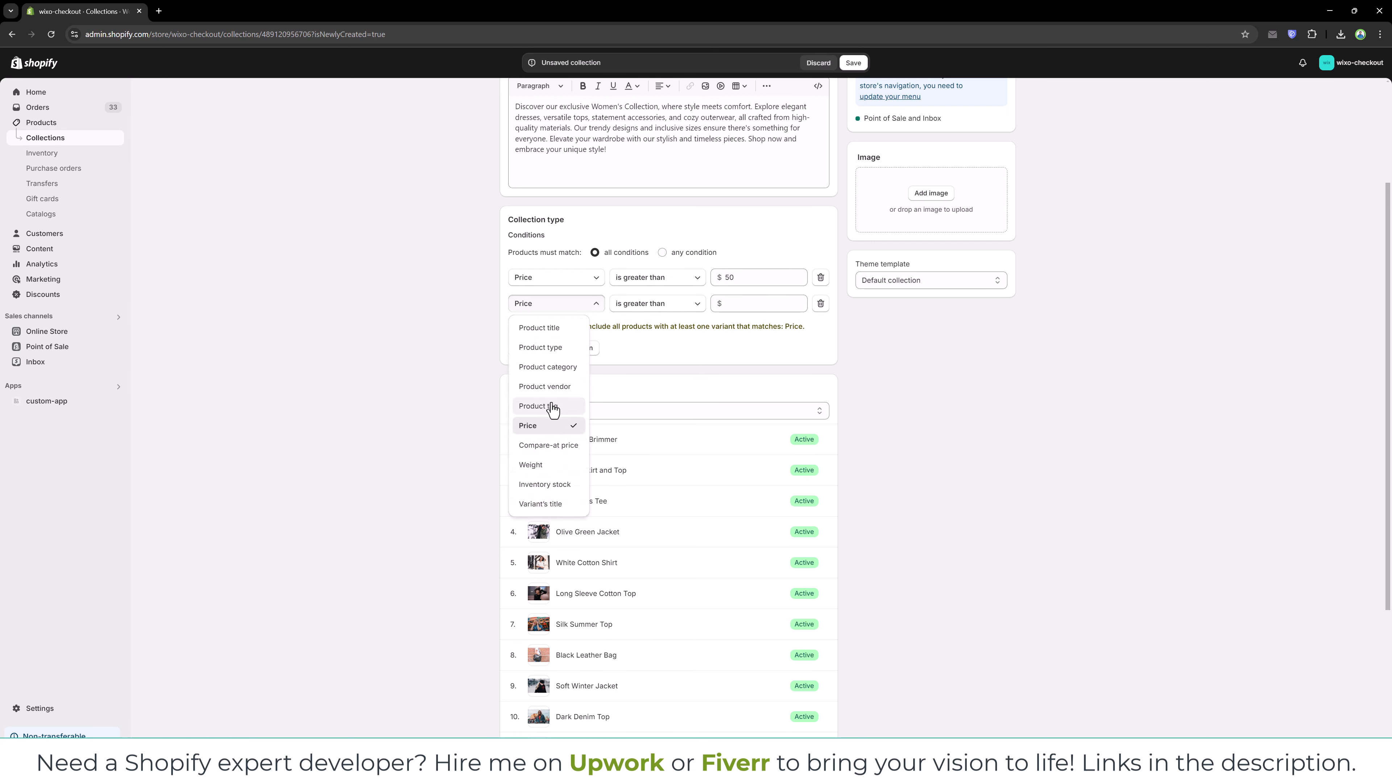
{"action": "left_click", "coordinate": [543, 406]}
{"action": "left_click", "coordinate": [753, 301]}
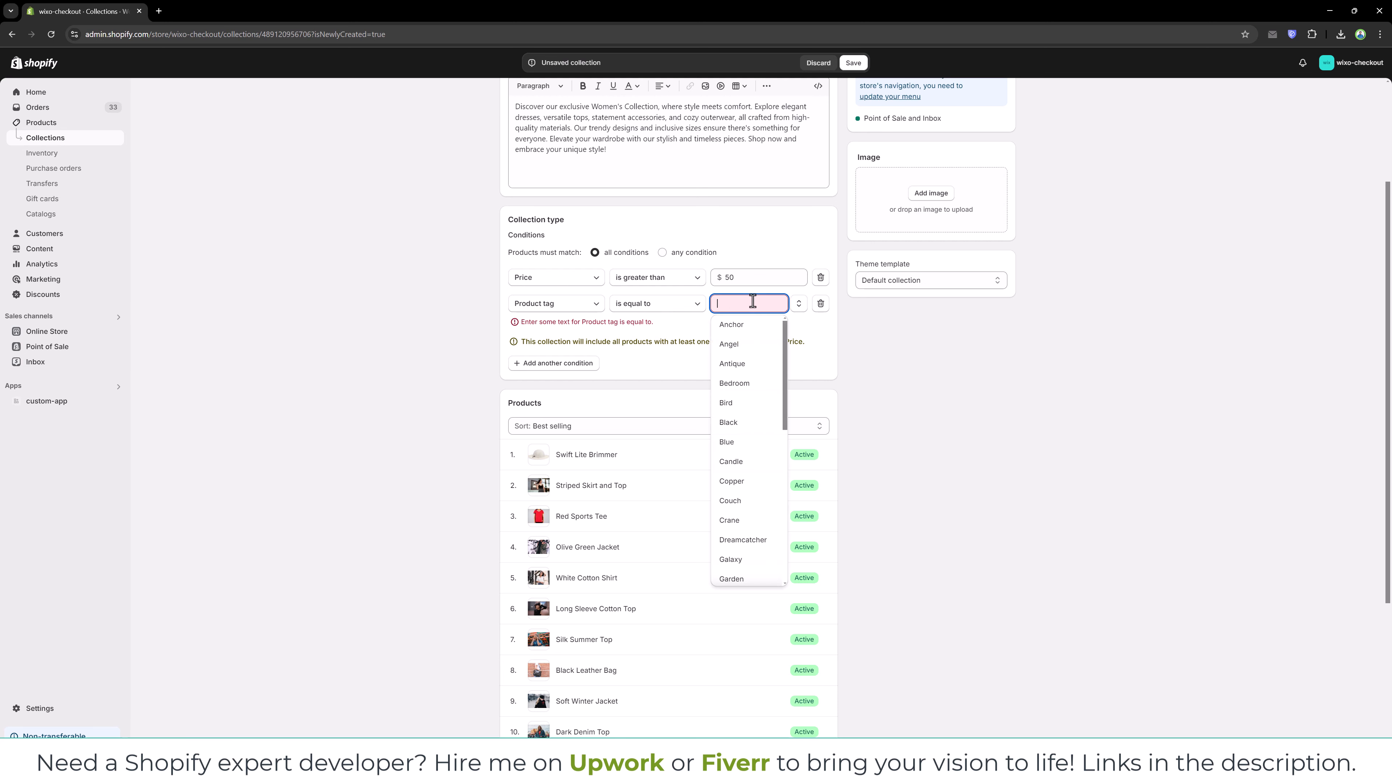
{"action": "type", "text": "w"}
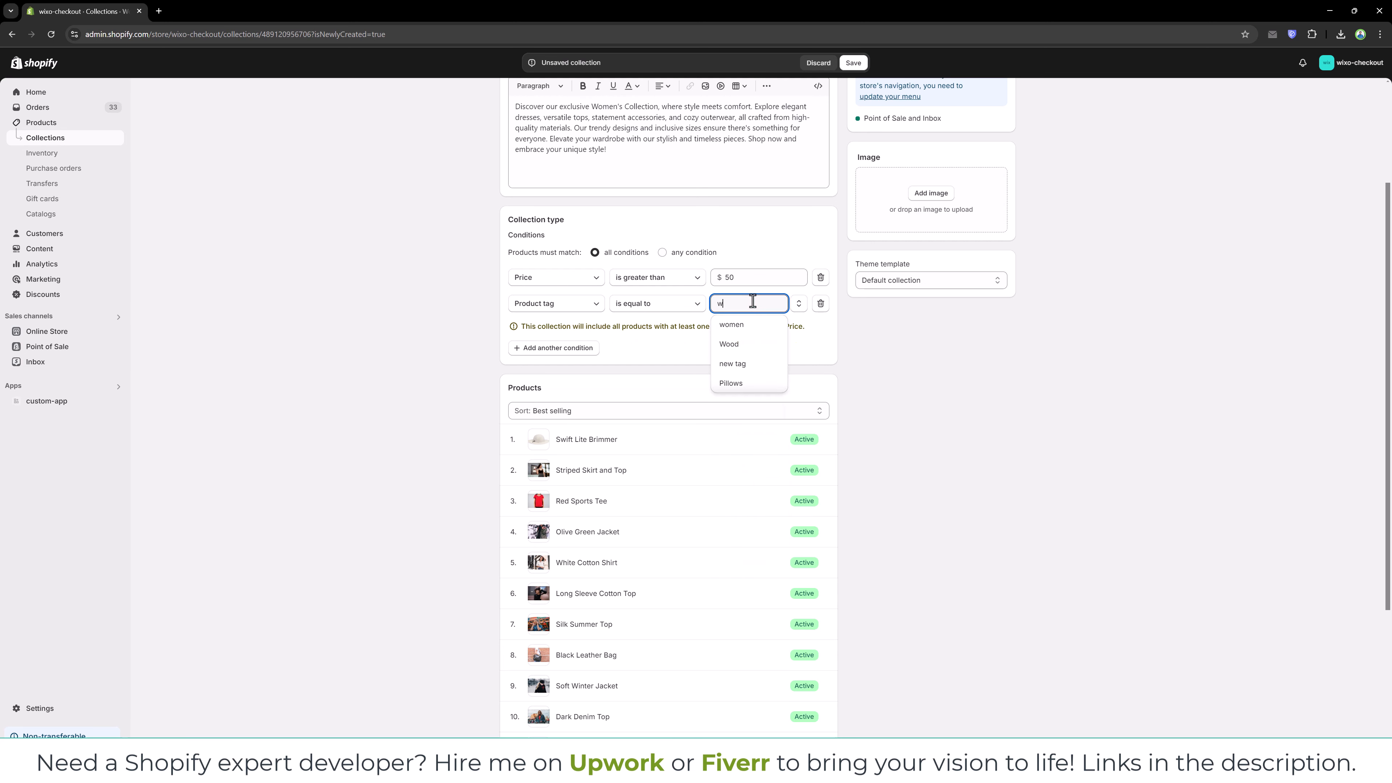
{"action": "type", "text": "omen"}
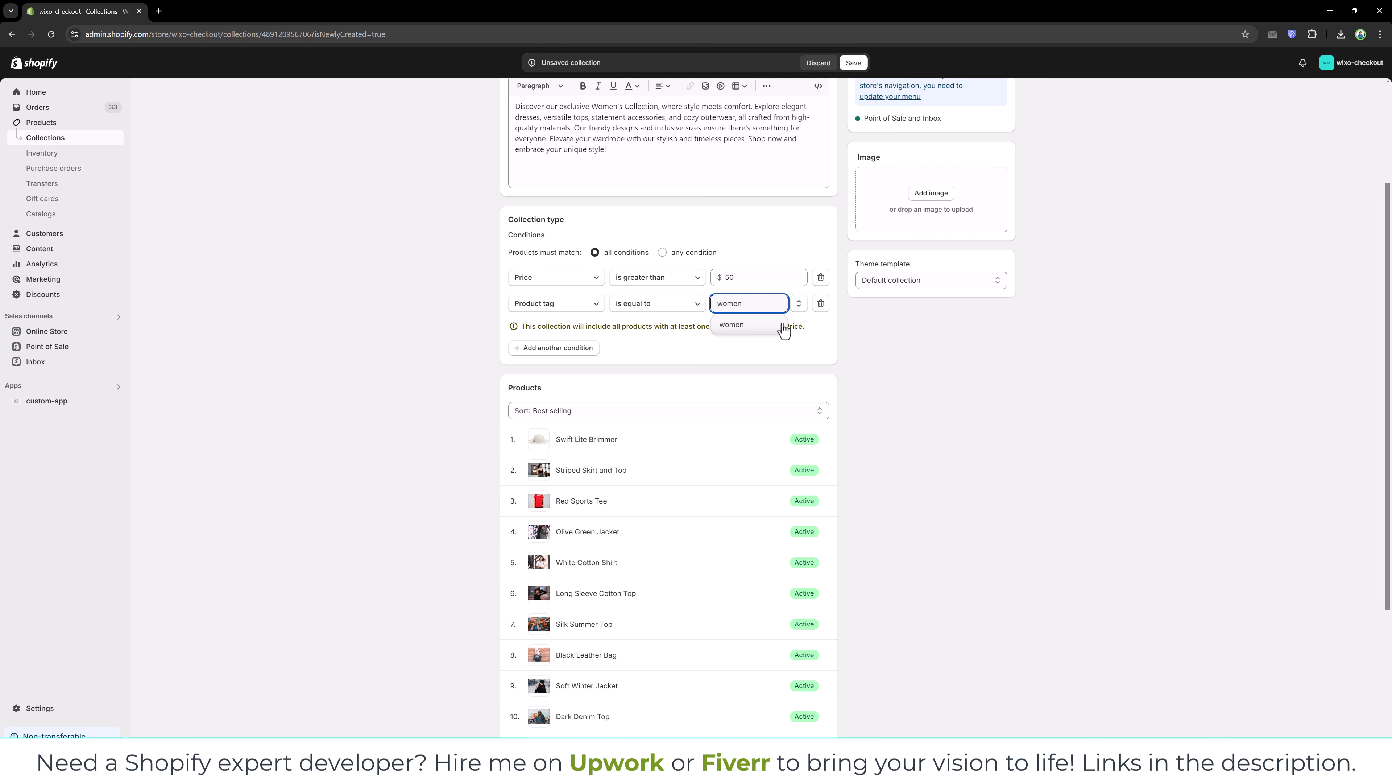
{"action": "left_click", "coordinate": [780, 324]}
{"action": "left_click", "coordinate": [855, 64]}
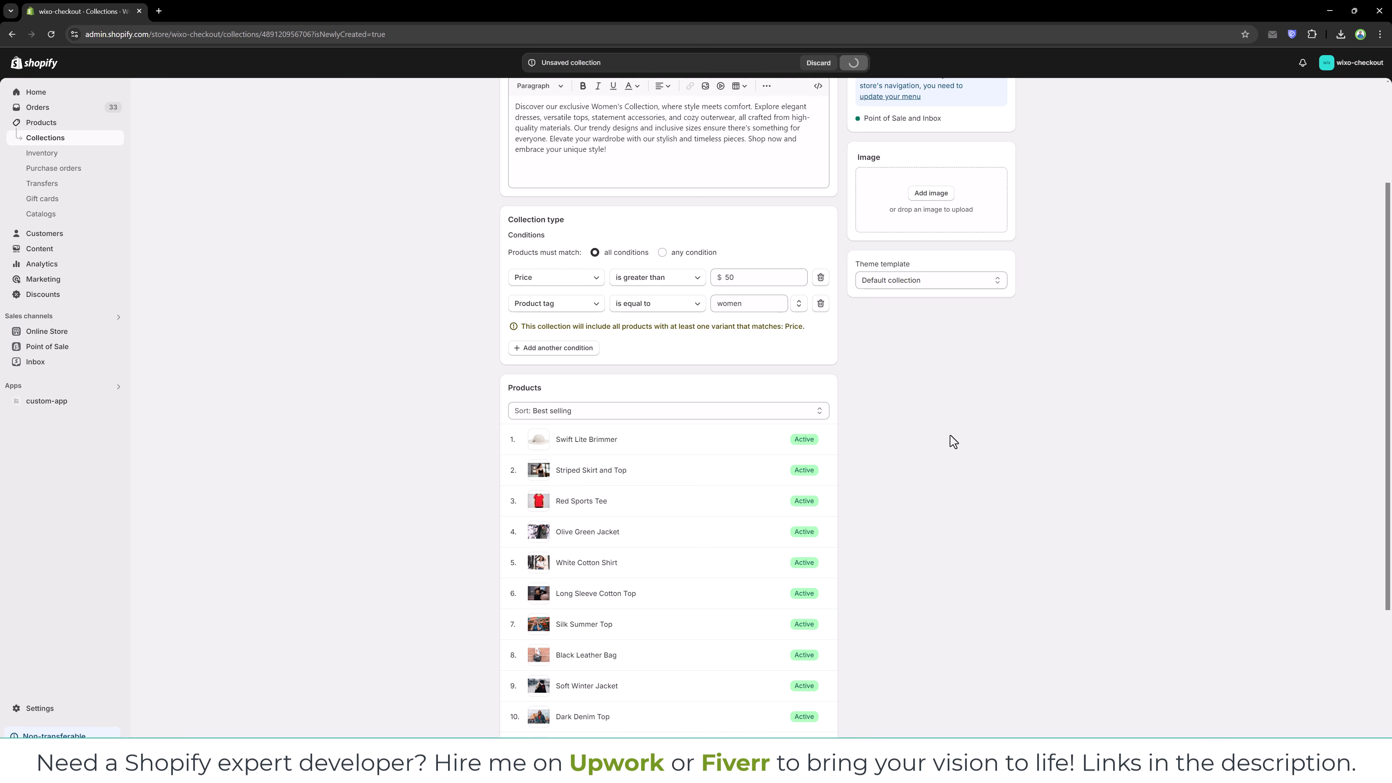
{"action": "scroll", "coordinate": [911, 431], "scroll_direction": "down", "scroll_amount": 2}
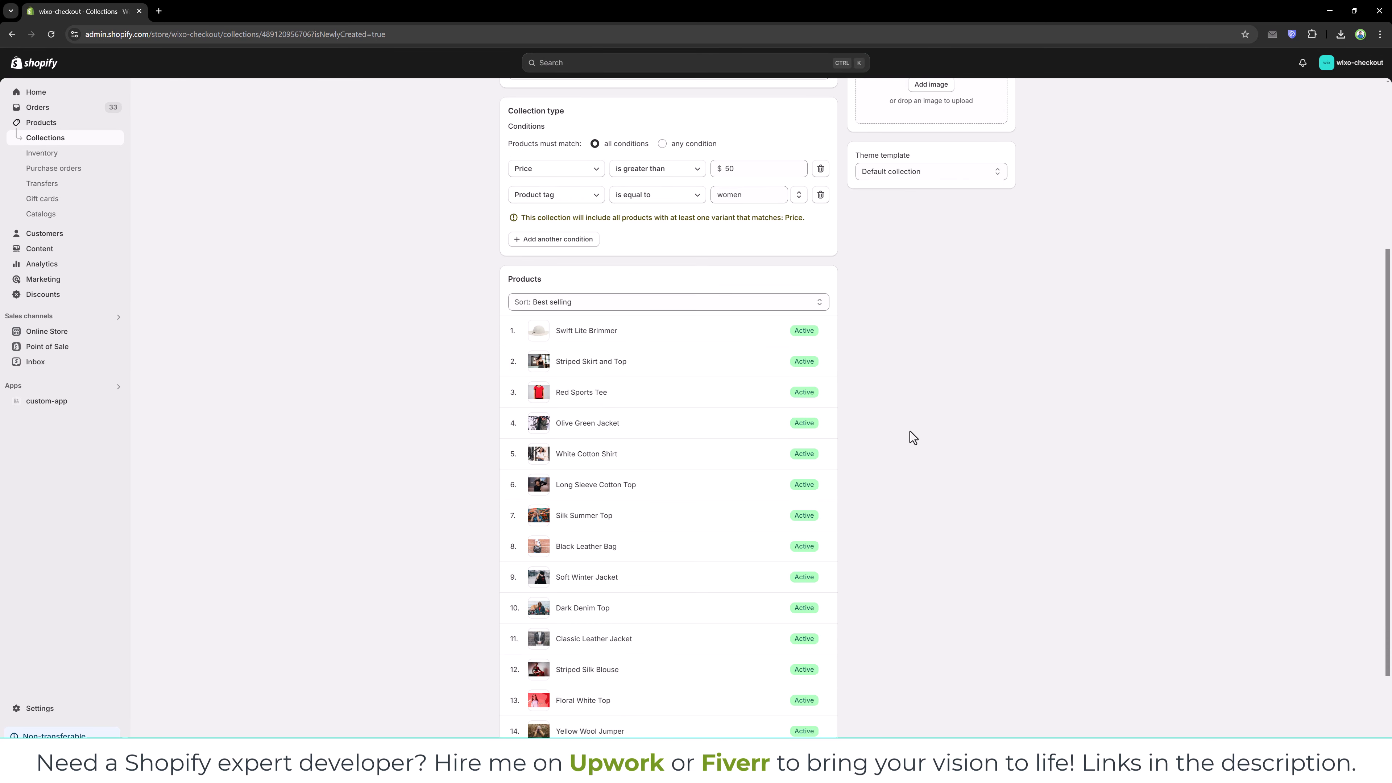
{"action": "scroll", "coordinate": [910, 430], "scroll_direction": "up", "scroll_amount": 2}
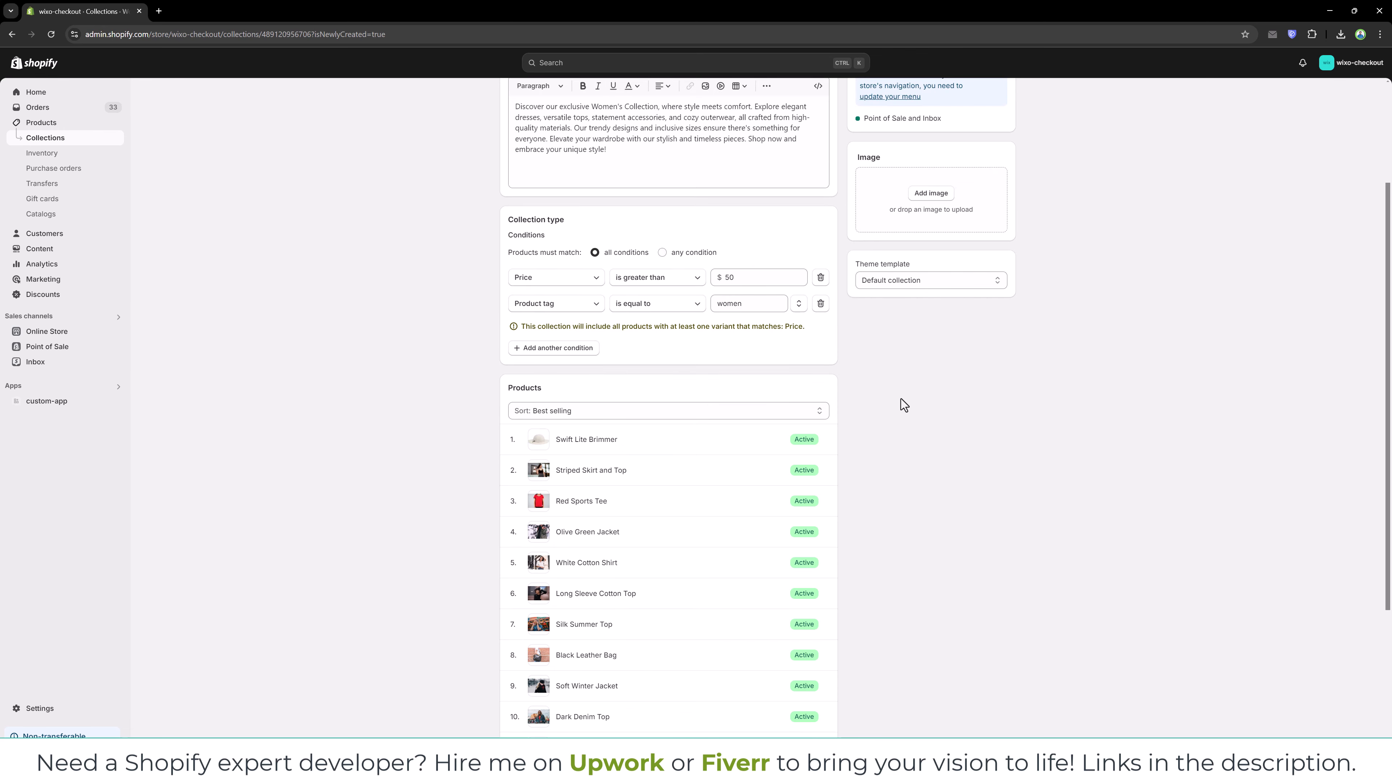
Step: Replace the price condition with Product vendor is equal to Company 123 and save the collection
{"action": "left_click", "coordinate": [821, 277]}
{"action": "left_click", "coordinate": [577, 307]}
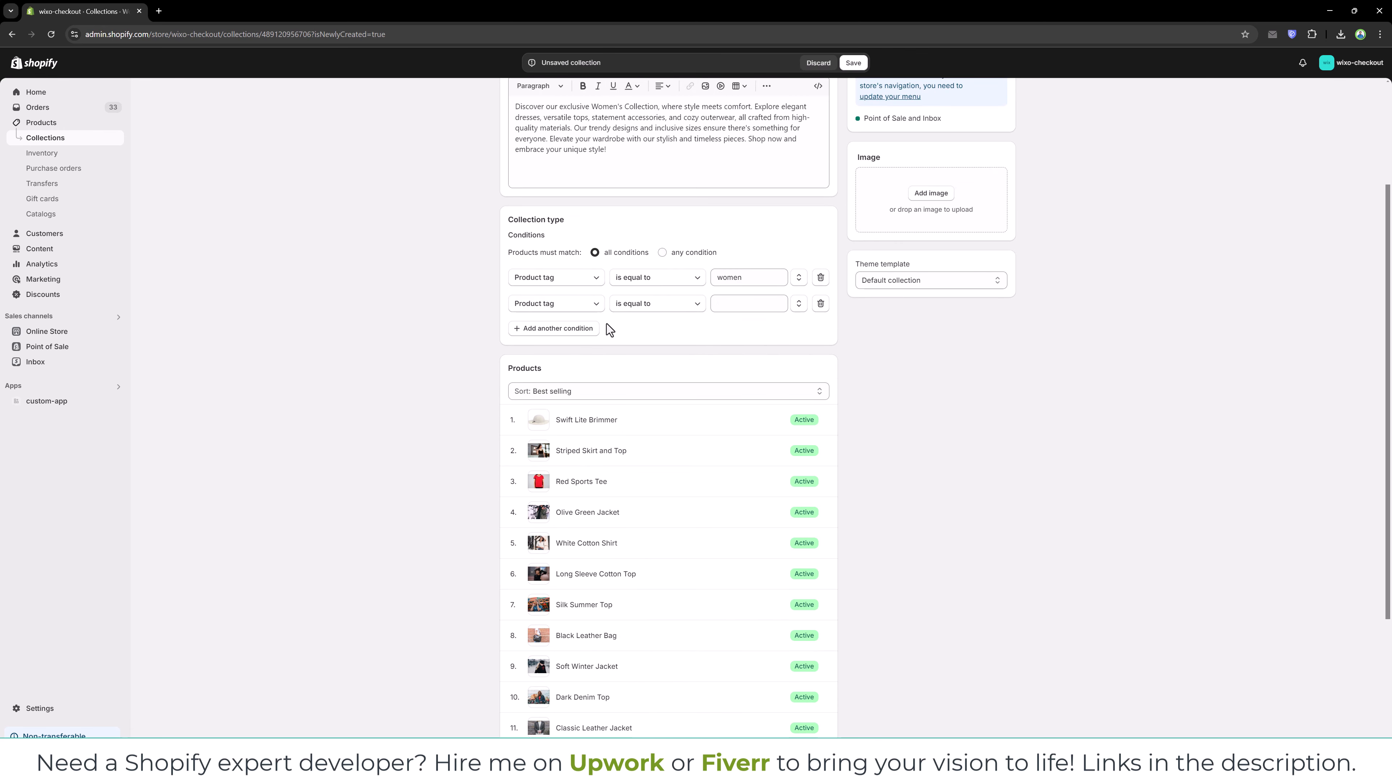
{"action": "left_click", "coordinate": [582, 307]}
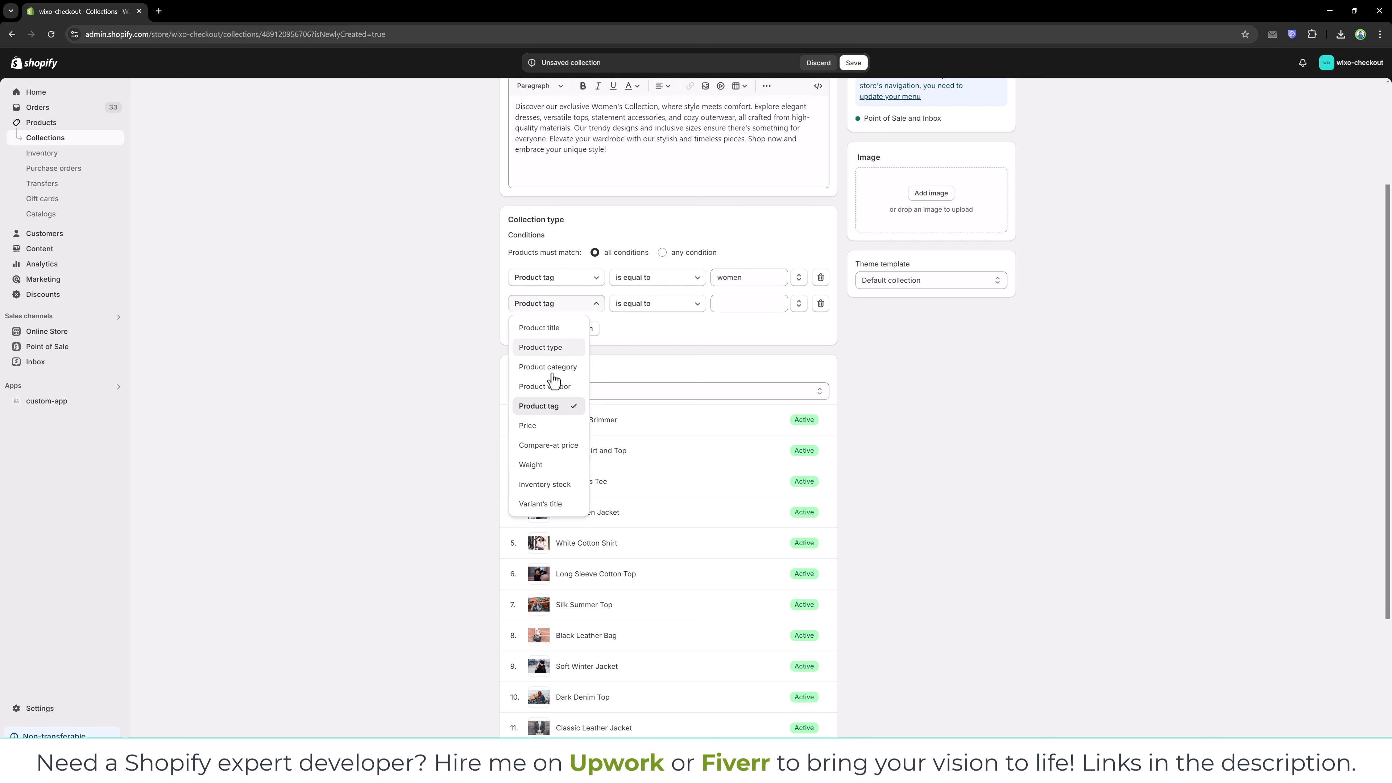
{"action": "left_click", "coordinate": [548, 387]}
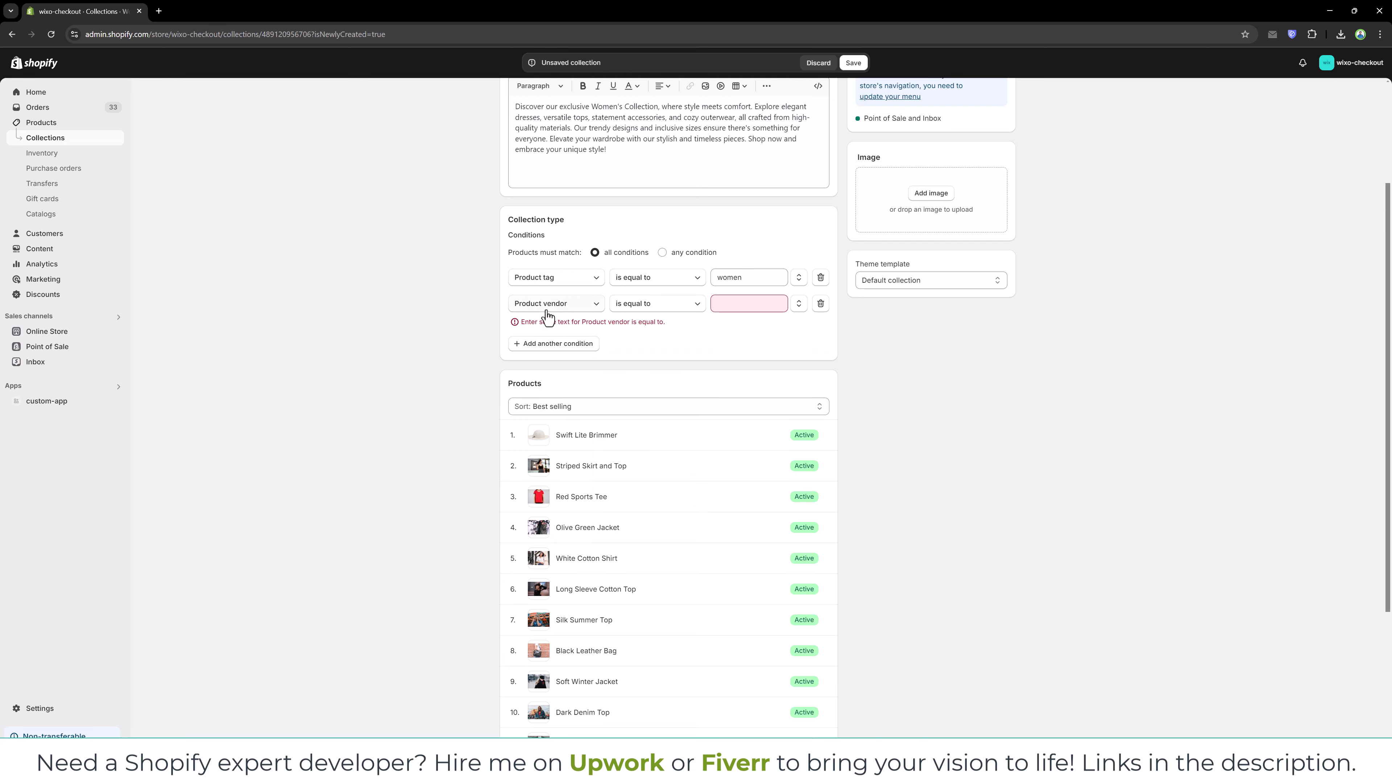
{"action": "left_click", "coordinate": [641, 307]}
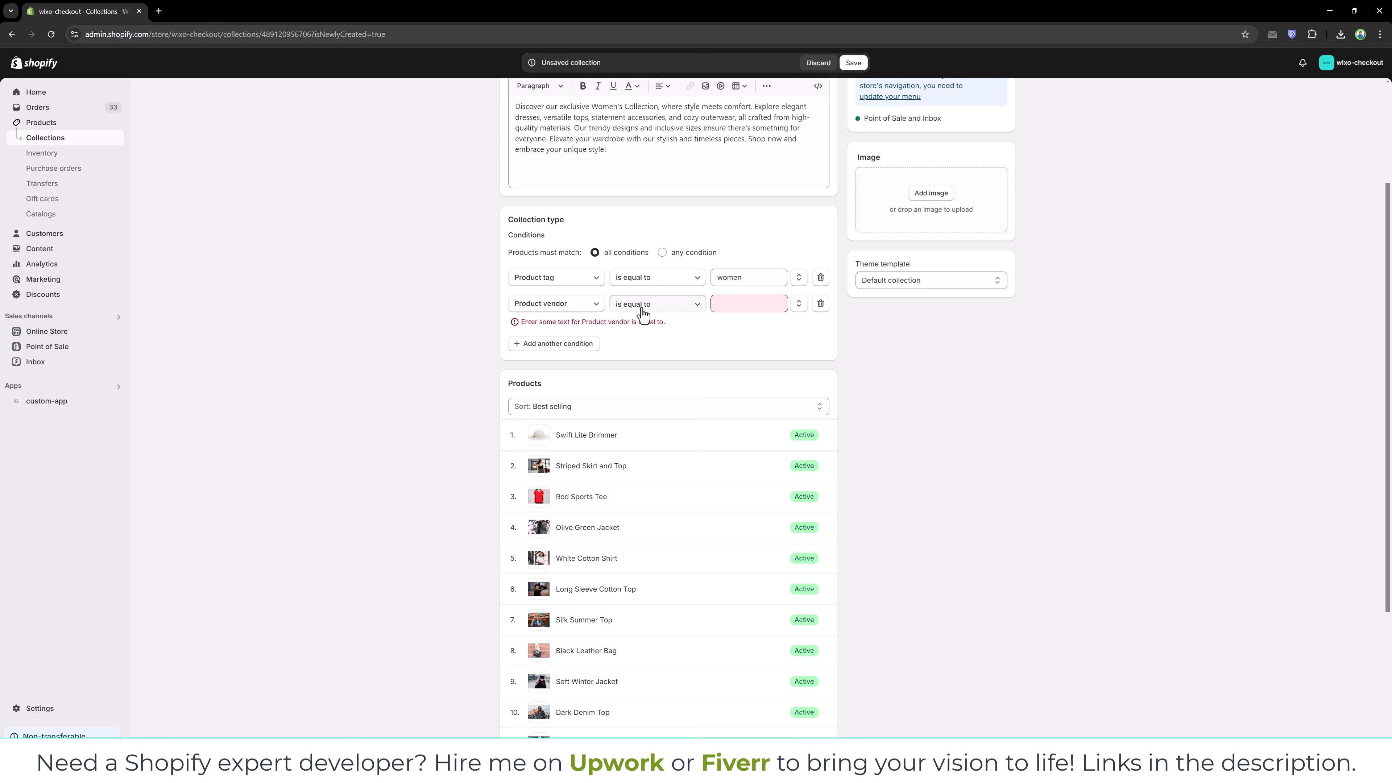
{"action": "left_click", "coordinate": [768, 311]}
{"action": "left_click", "coordinate": [756, 326]}
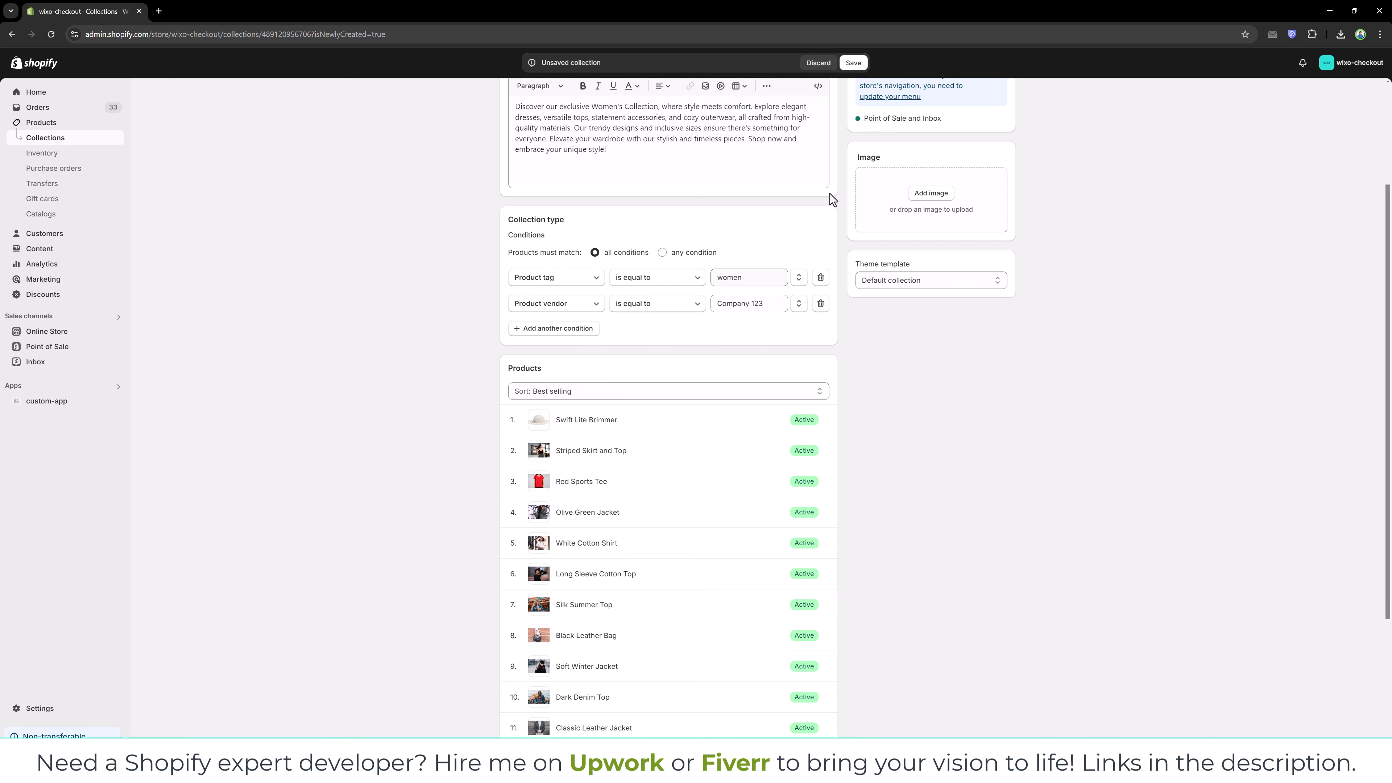
{"action": "left_click", "coordinate": [853, 62]}
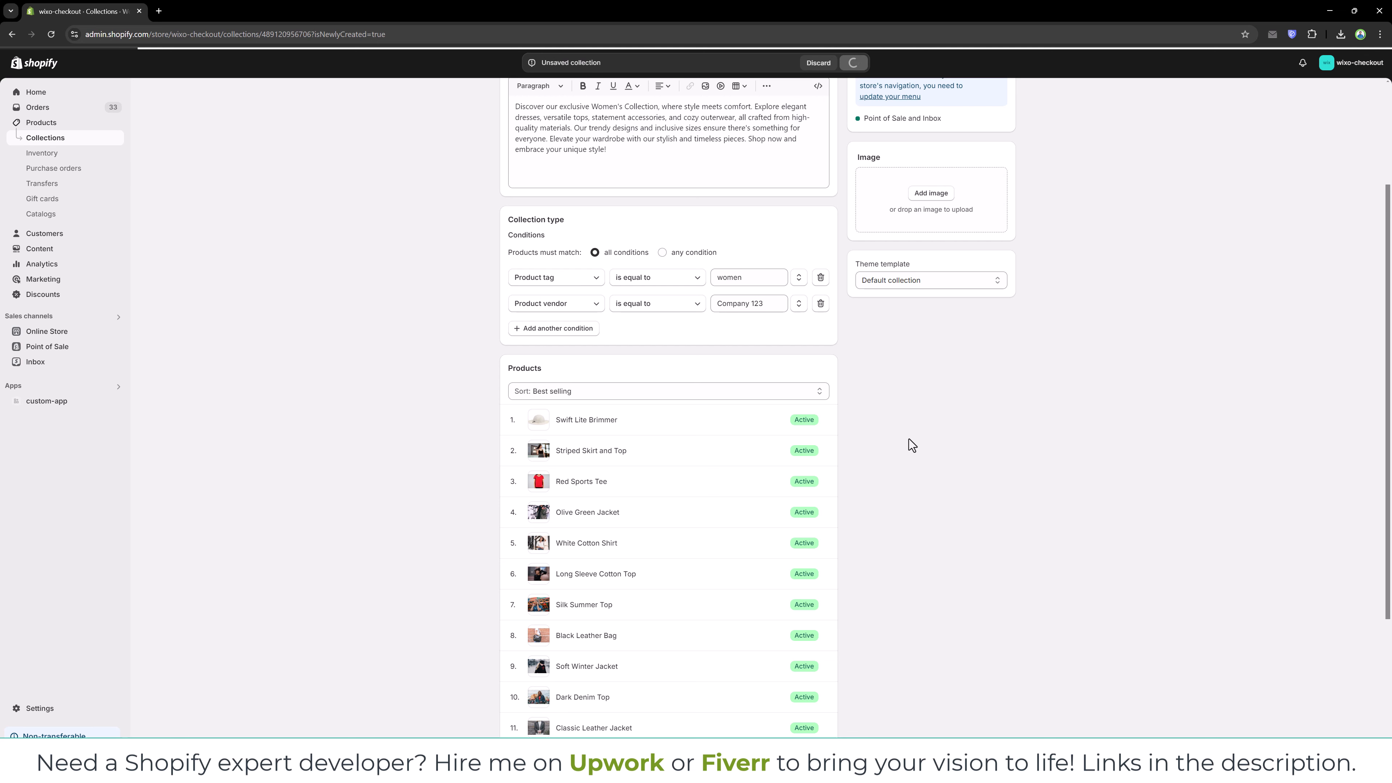
Step: Reload the collection page to refresh its list of matching products
{"action": "scroll", "coordinate": [909, 438], "scroll_direction": "down", "scroll_amount": 2}
{"action": "scroll", "coordinate": [897, 444], "scroll_direction": "down", "scroll_amount": 1}
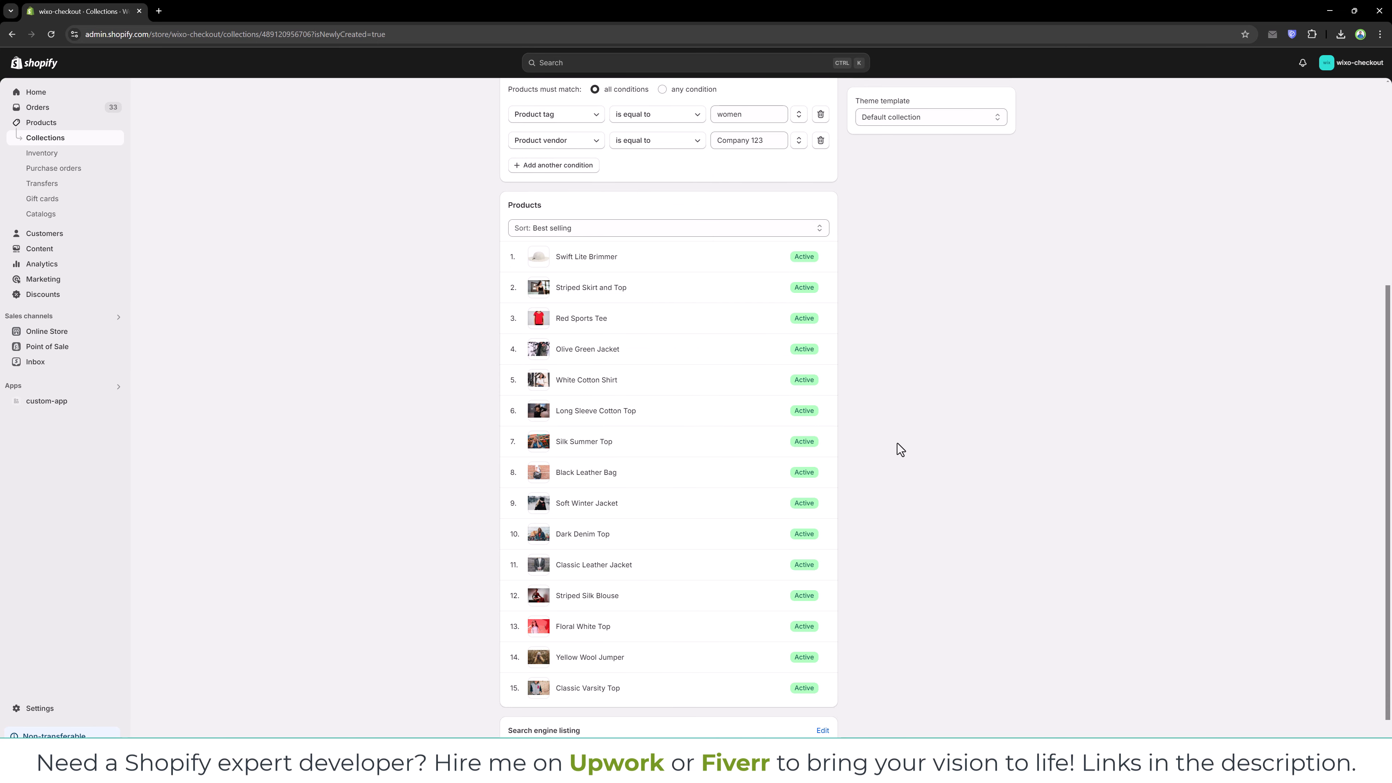
{"action": "right_click", "coordinate": [897, 359]}
{"action": "left_click", "coordinate": [922, 397]}
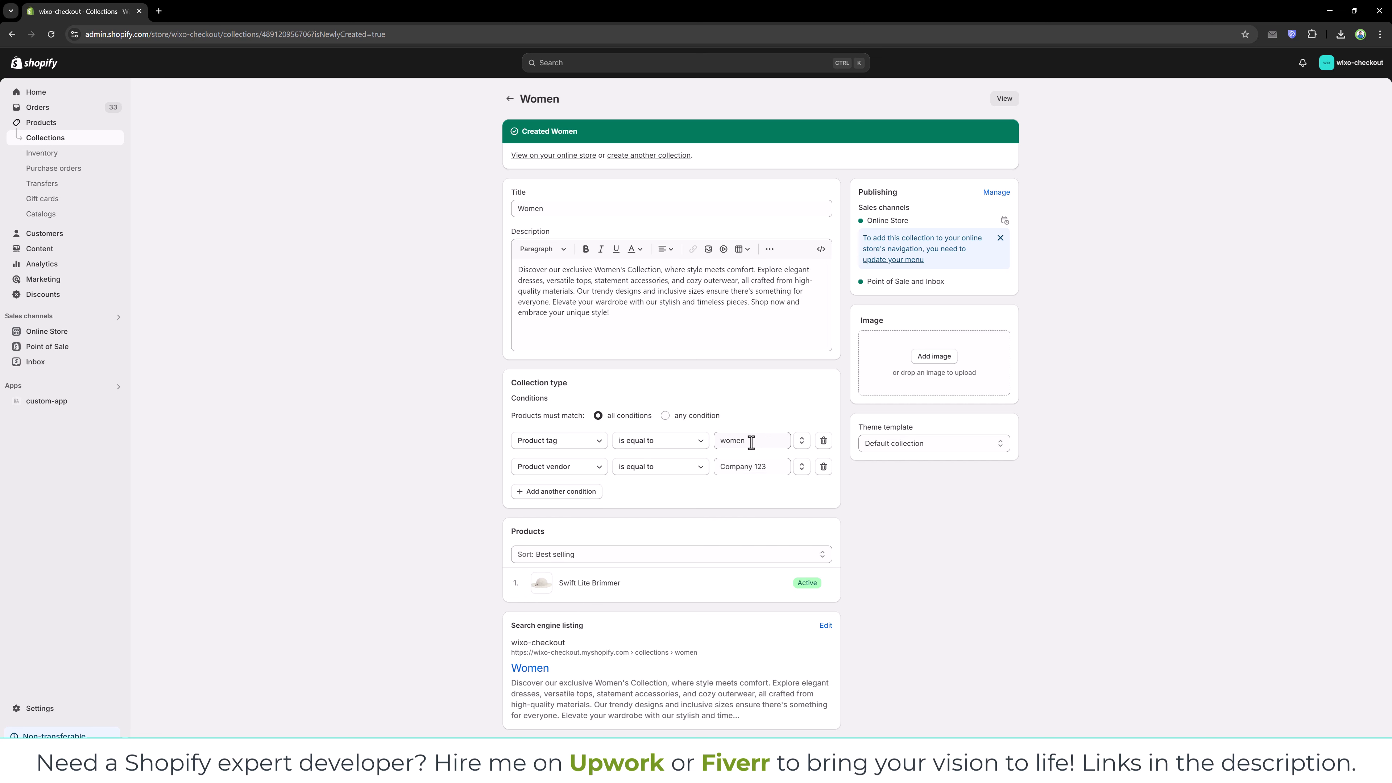
Step: Set the product vendor condition to Sterling Ltd, save the collection and reload its product list
{"action": "left_click", "coordinate": [755, 466]}
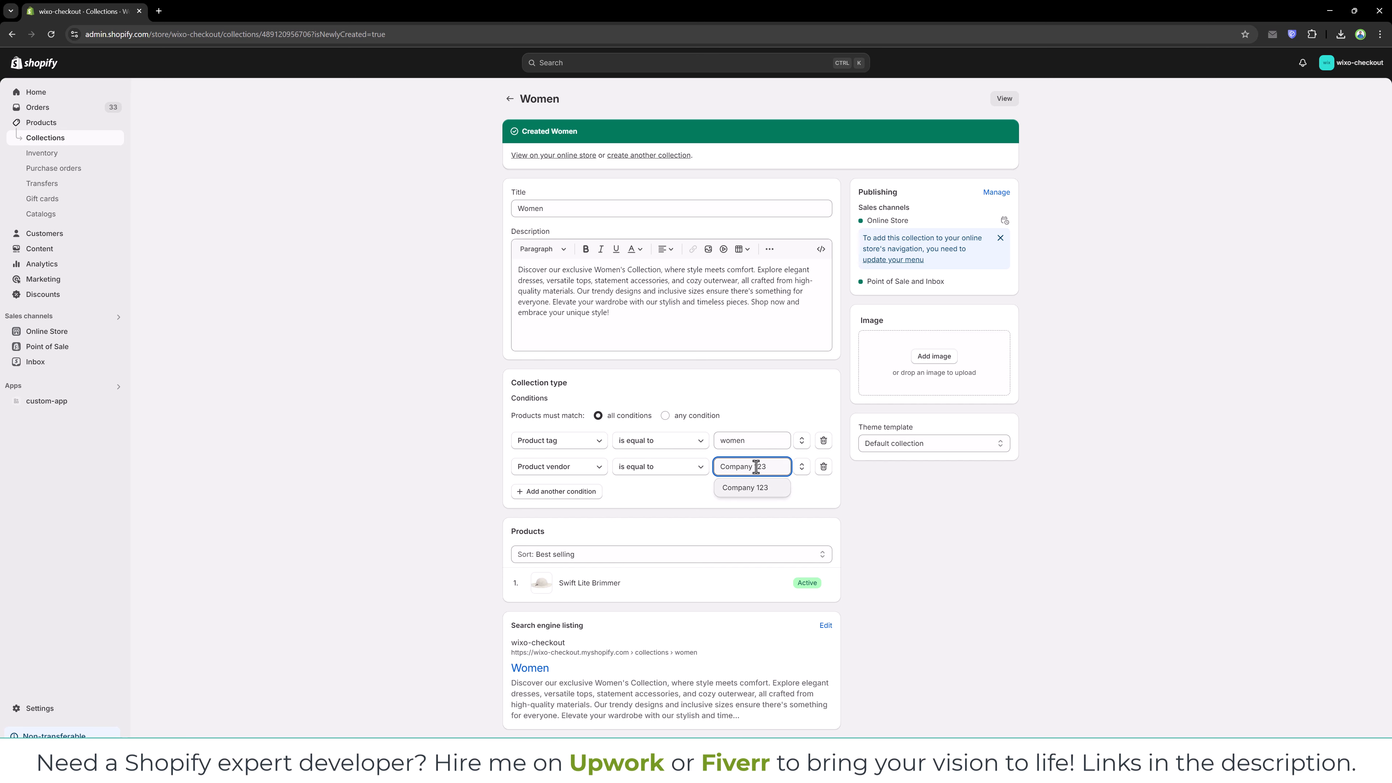
{"action": "key", "text": "ctrl+a"}
{"action": "key", "text": "BackSpace"}
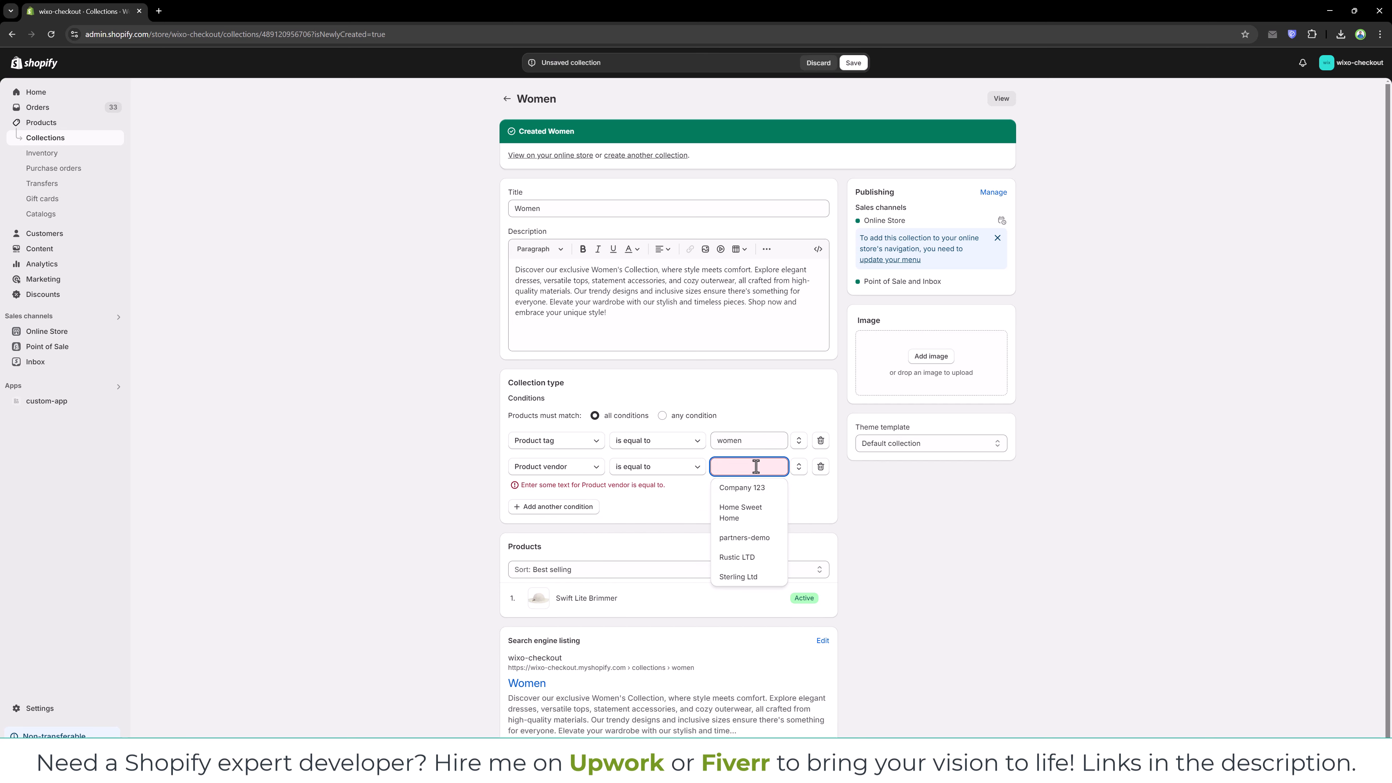
{"action": "left_click", "coordinate": [751, 577]}
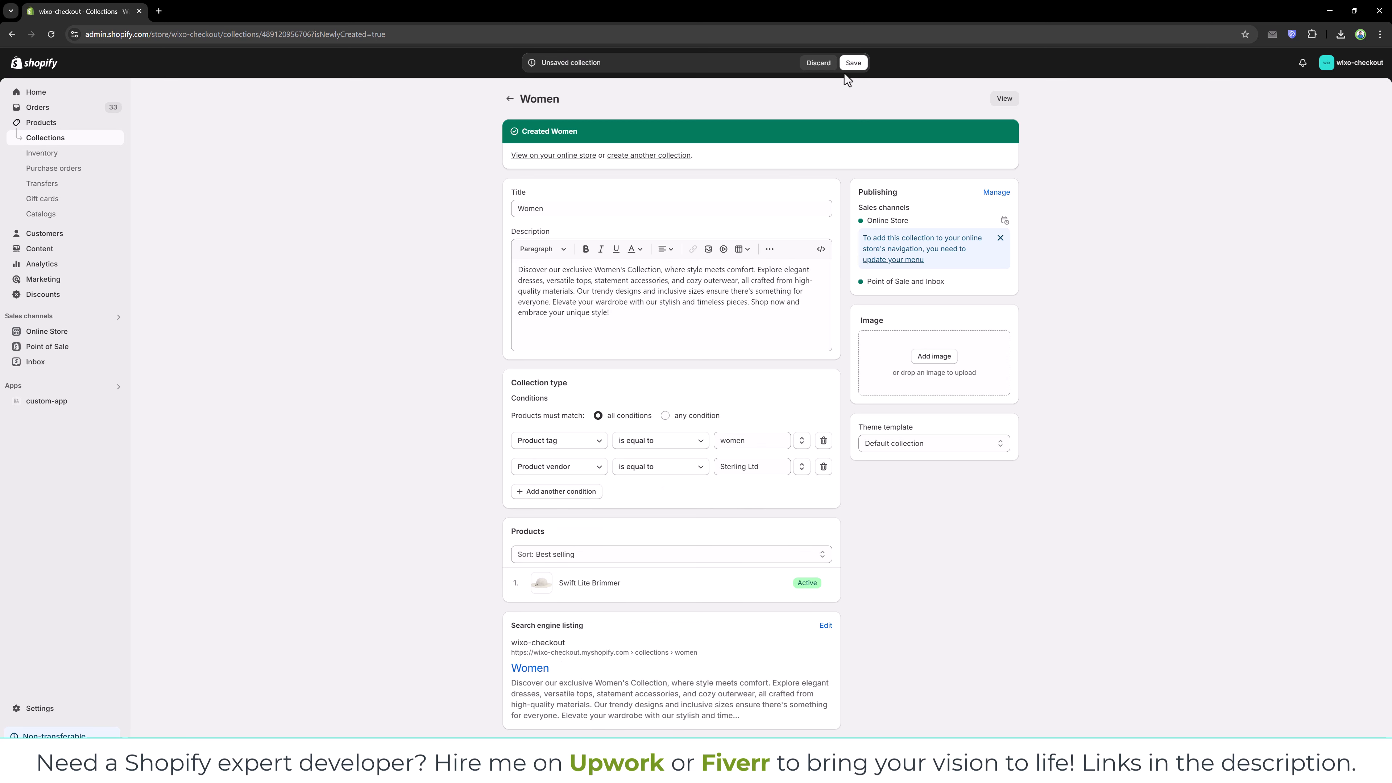
{"action": "left_click", "coordinate": [853, 64]}
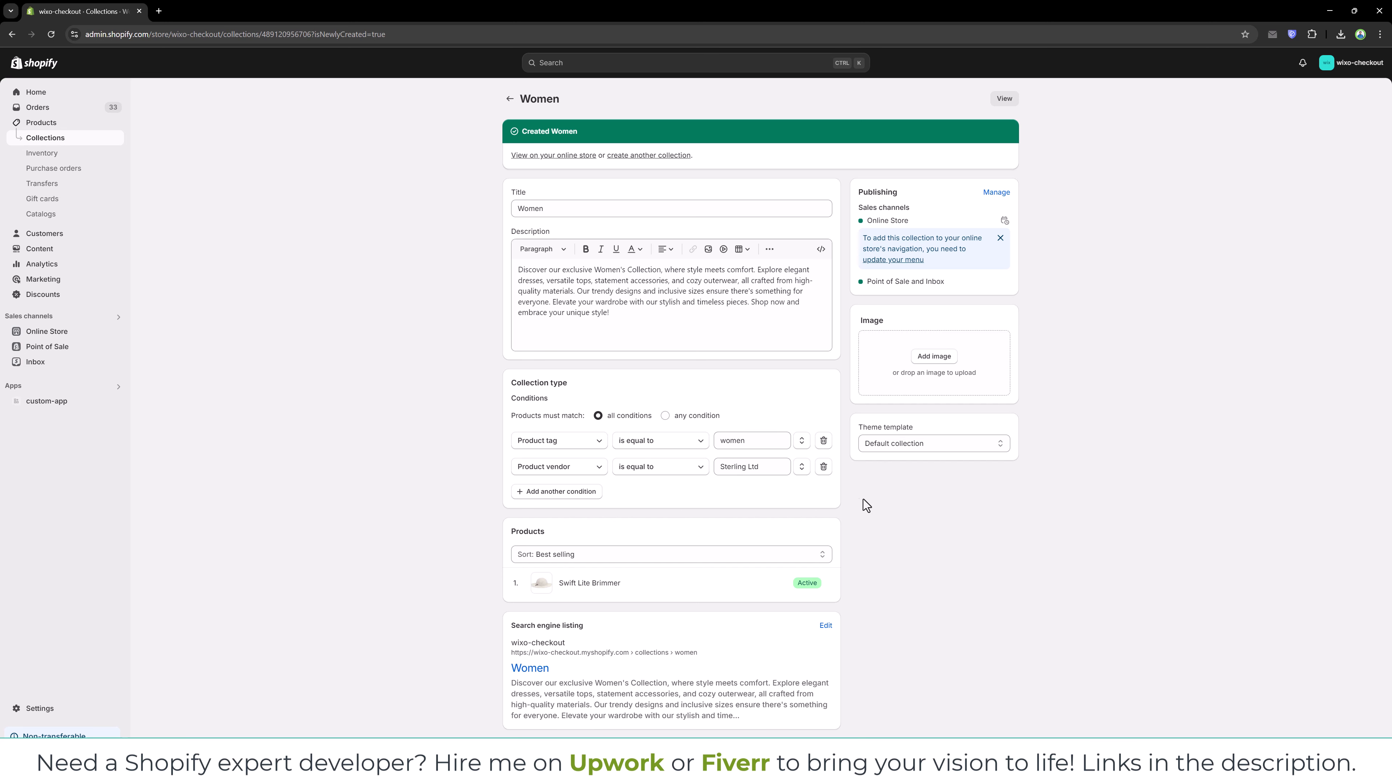
{"action": "right_click", "coordinate": [875, 504]}
{"action": "left_click", "coordinate": [919, 225]}
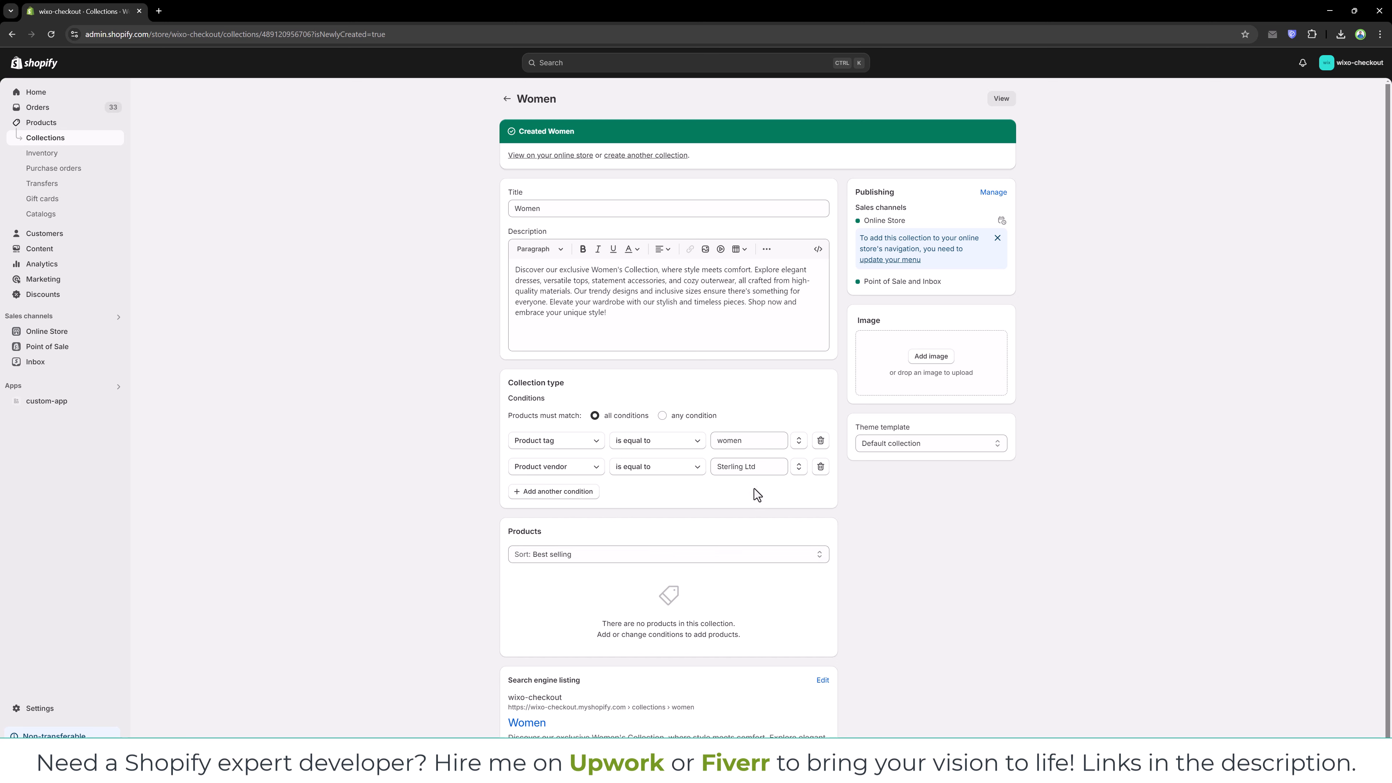
Step: Remove the product vendor condition, save the collection and reload the page to review the matching products
{"action": "left_click", "coordinate": [820, 466]}
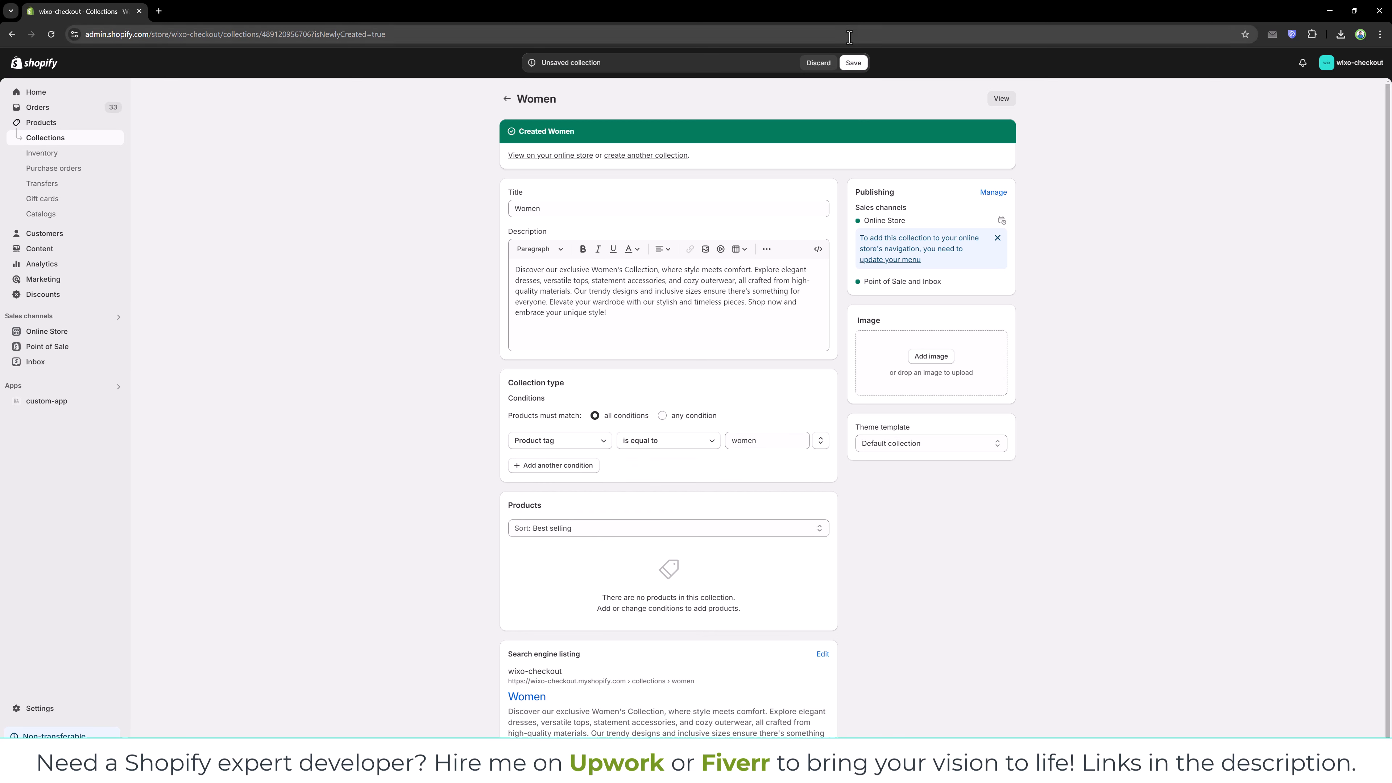
{"action": "left_click", "coordinate": [851, 67]}
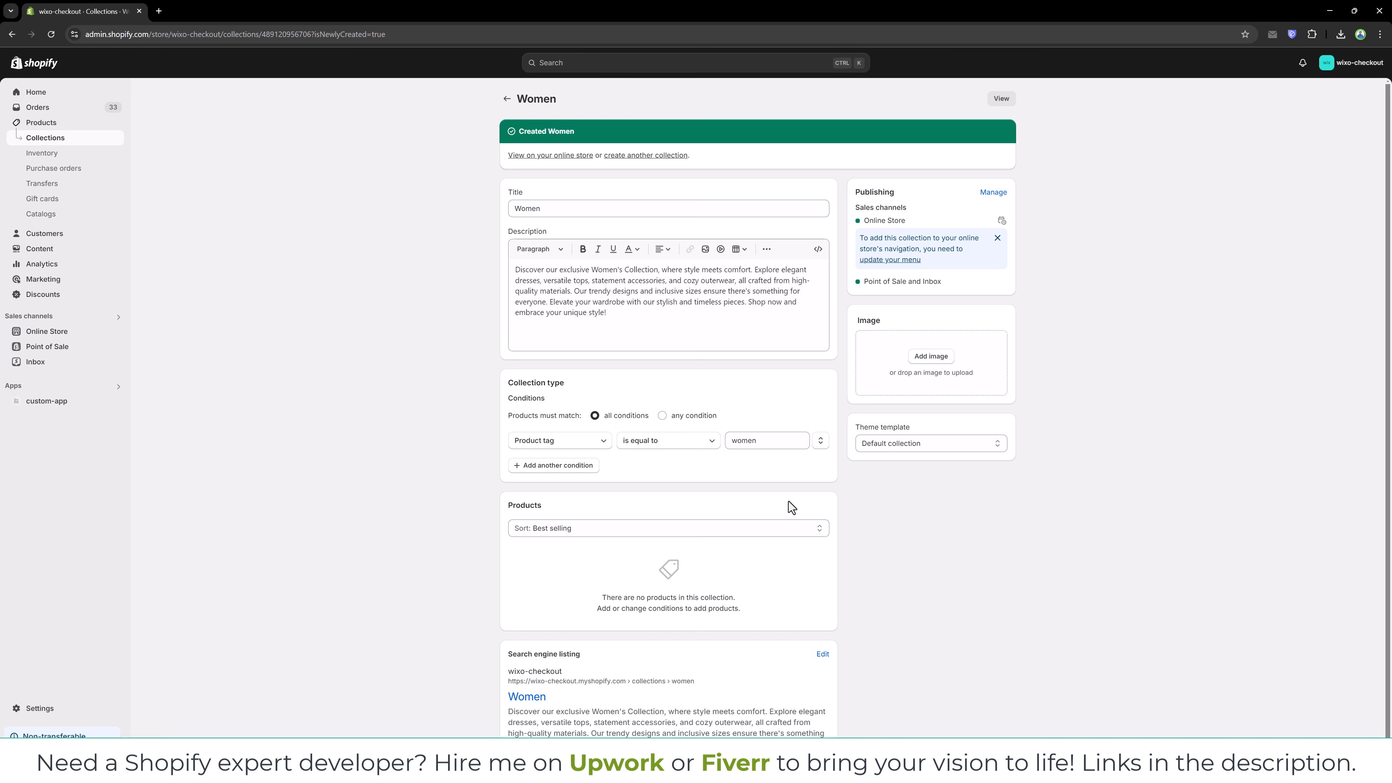
{"action": "right_click", "coordinate": [1131, 298]}
{"action": "left_click", "coordinate": [1146, 334]}
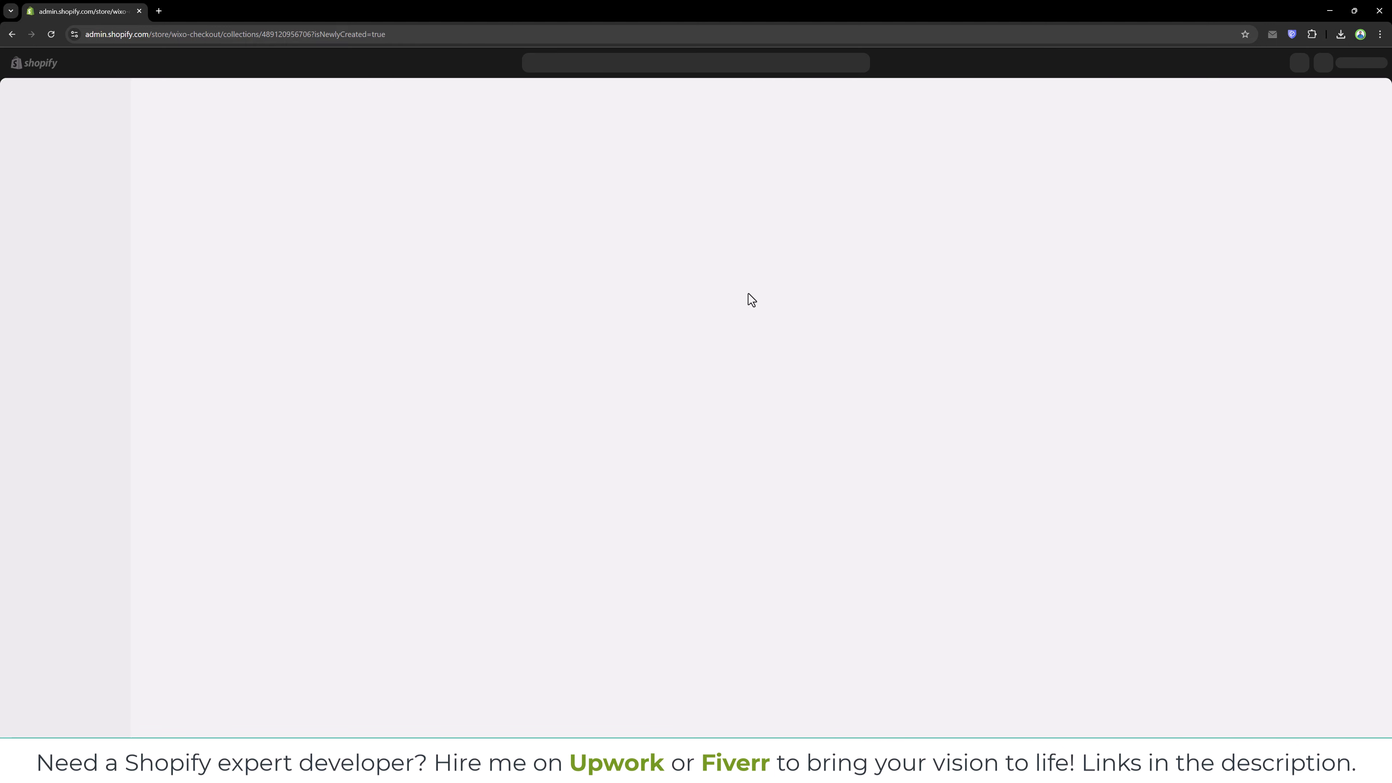
{"action": "scroll", "coordinate": [592, 521], "scroll_direction": "down", "scroll_amount": 2}
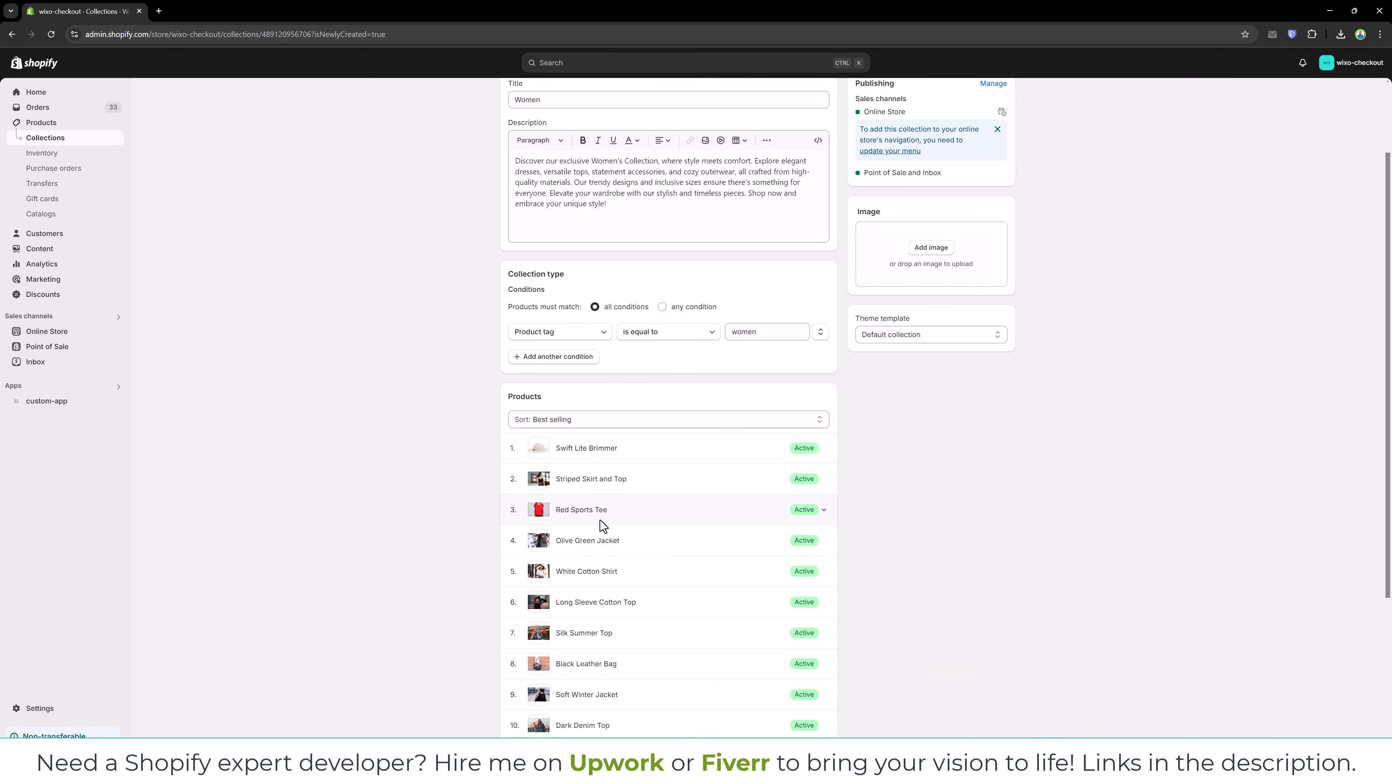
{"action": "scroll", "coordinate": [602, 520], "scroll_direction": "up", "scroll_amount": 2}
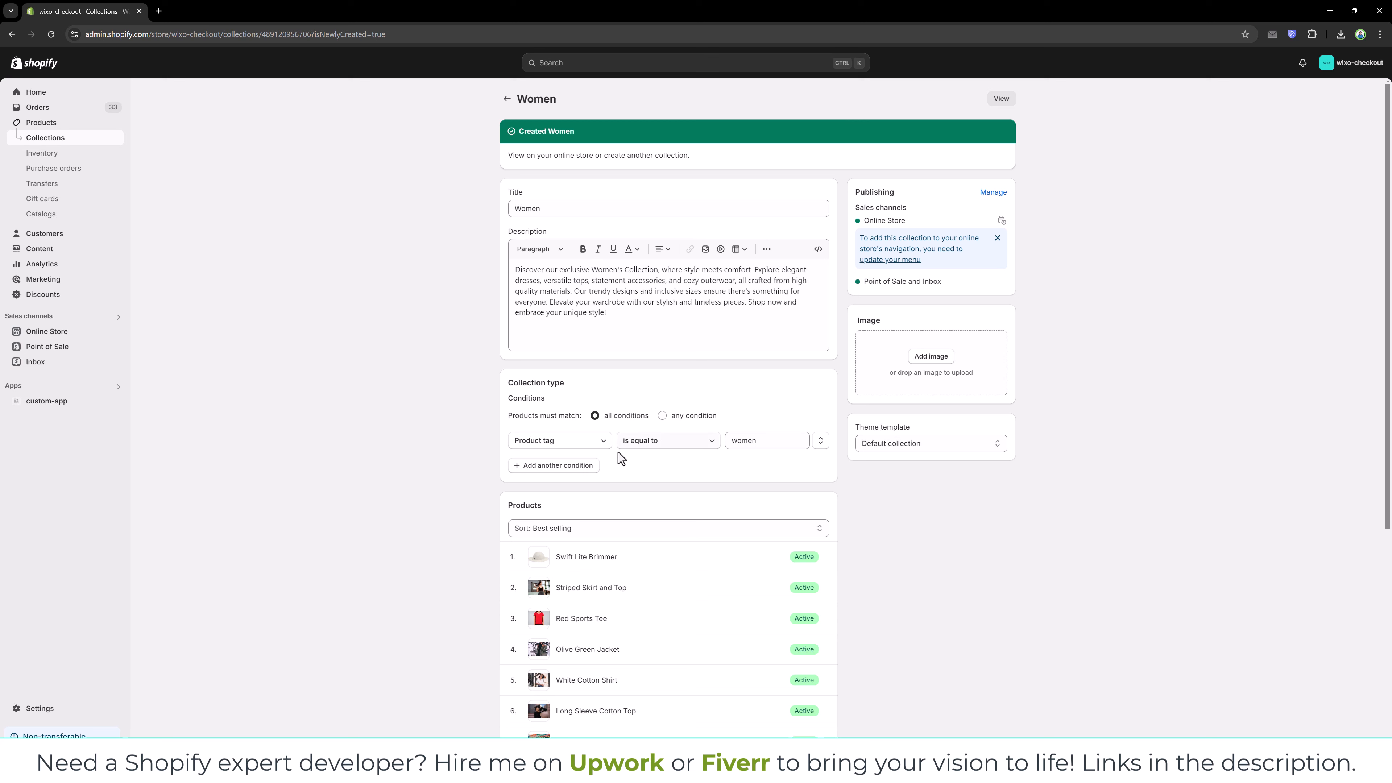
Step: Add a second condition, Product type is equal to Earrings, save the collection and reload its product list
{"action": "left_click", "coordinate": [574, 475]}
{"action": "left_click", "coordinate": [581, 470]}
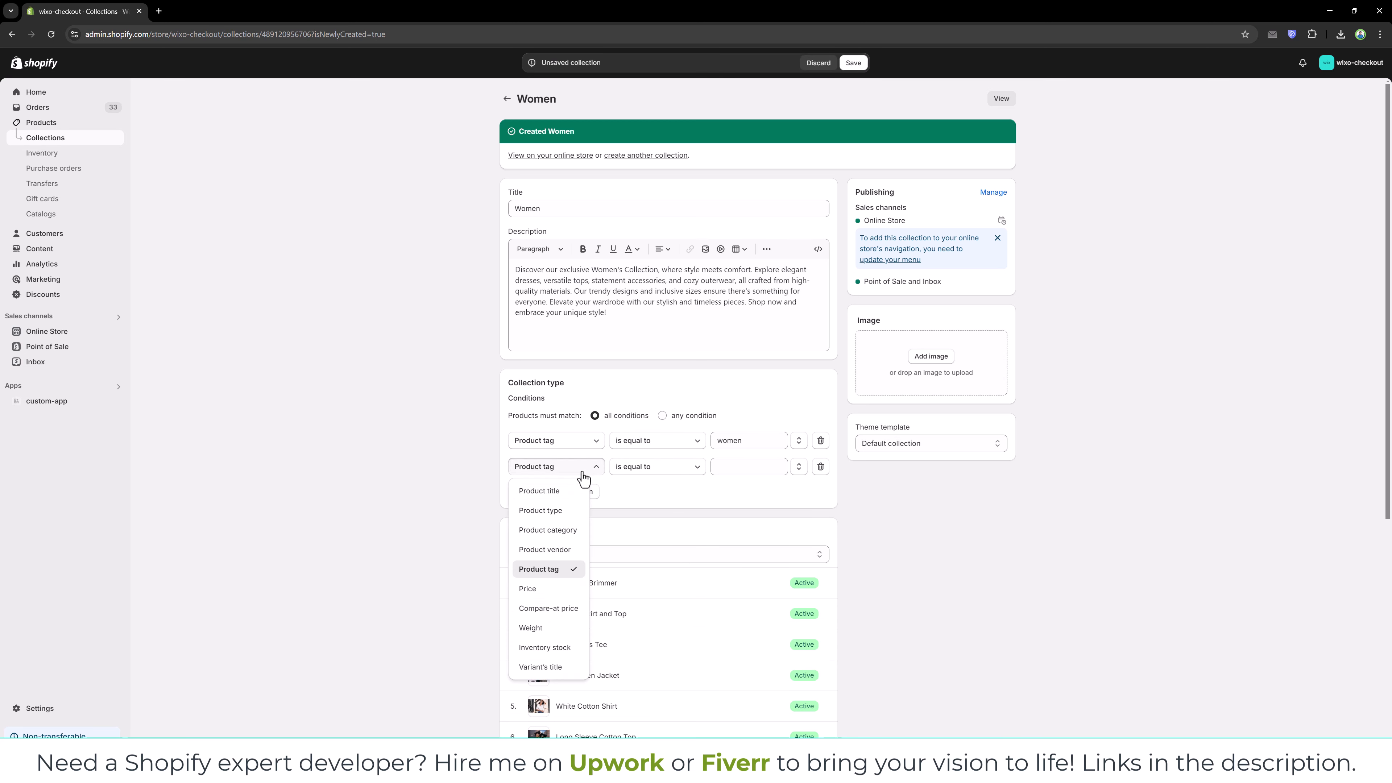
{"action": "left_click", "coordinate": [569, 510]}
{"action": "left_click", "coordinate": [752, 468]}
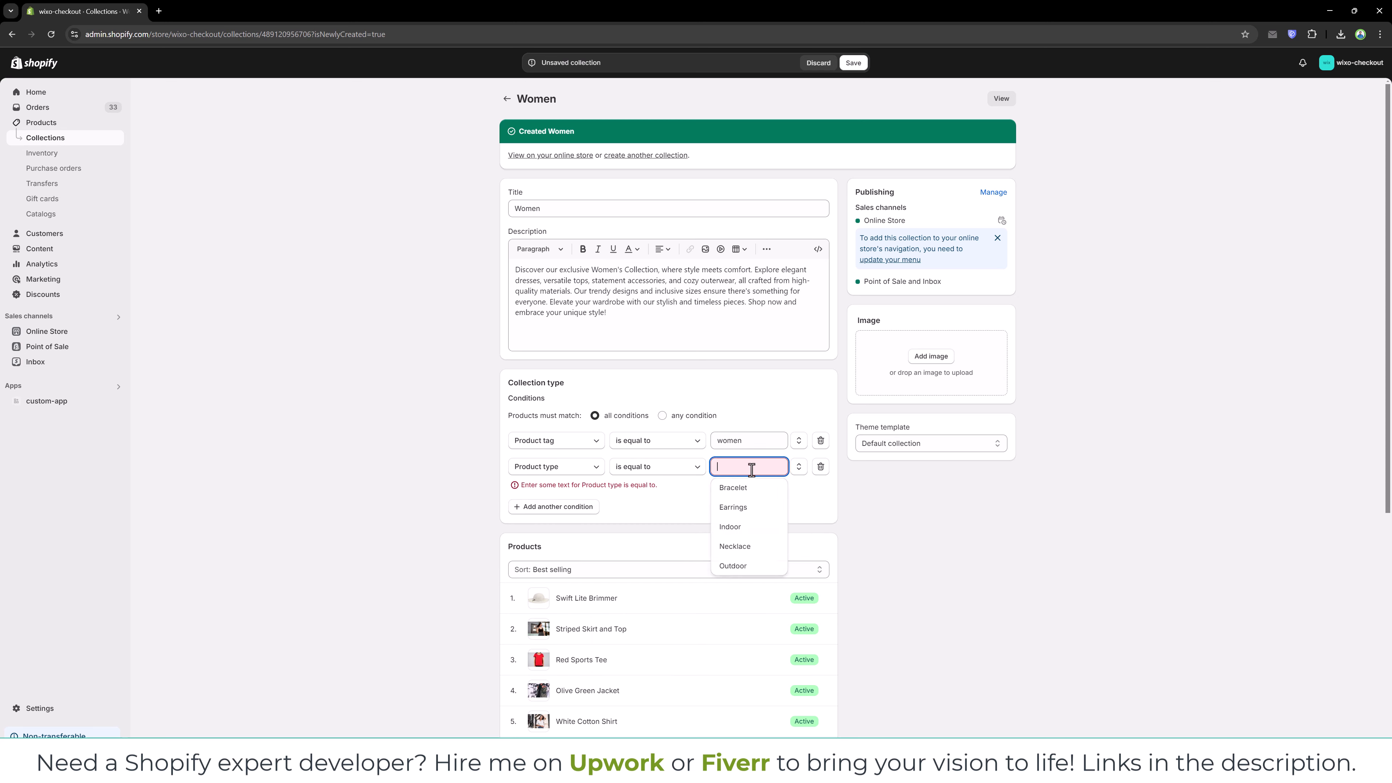
{"action": "left_click", "coordinate": [745, 508]}
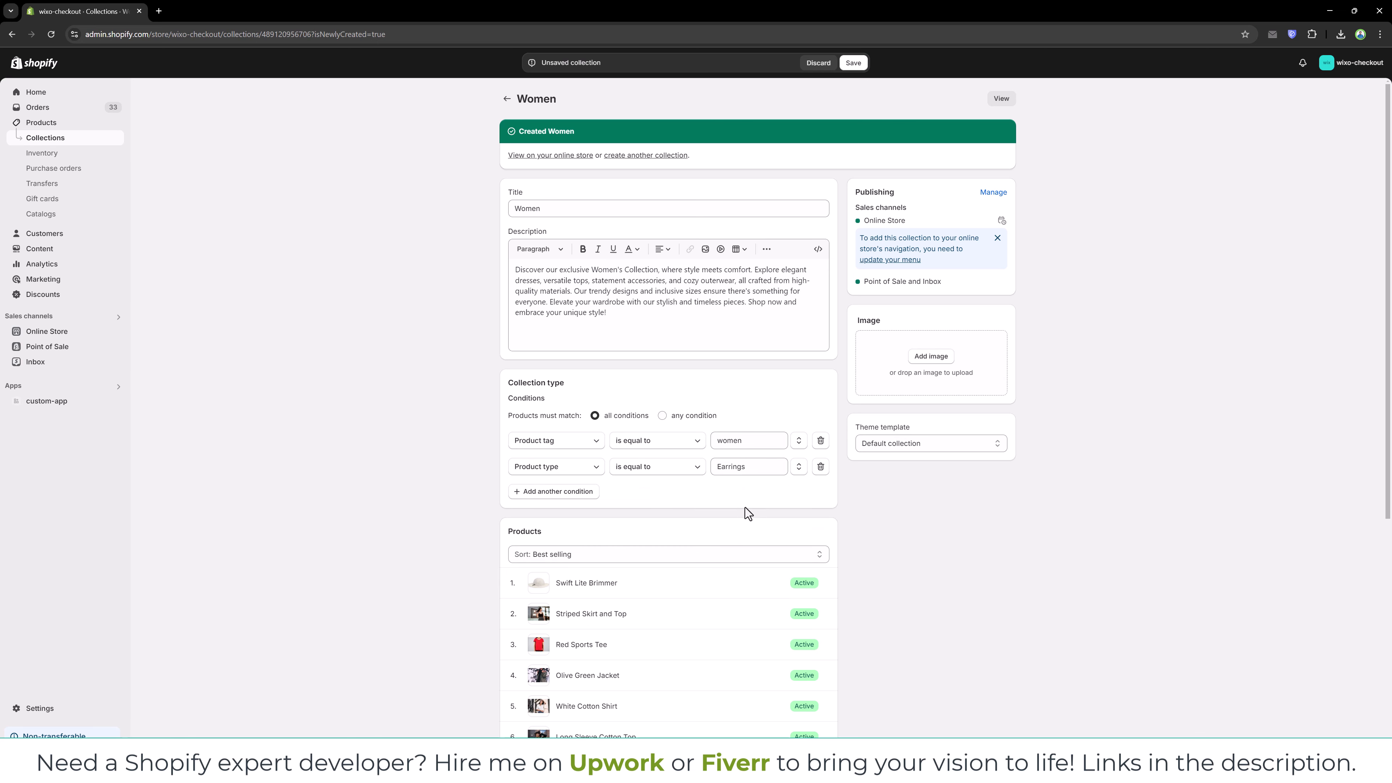
{"action": "left_click", "coordinate": [853, 62]}
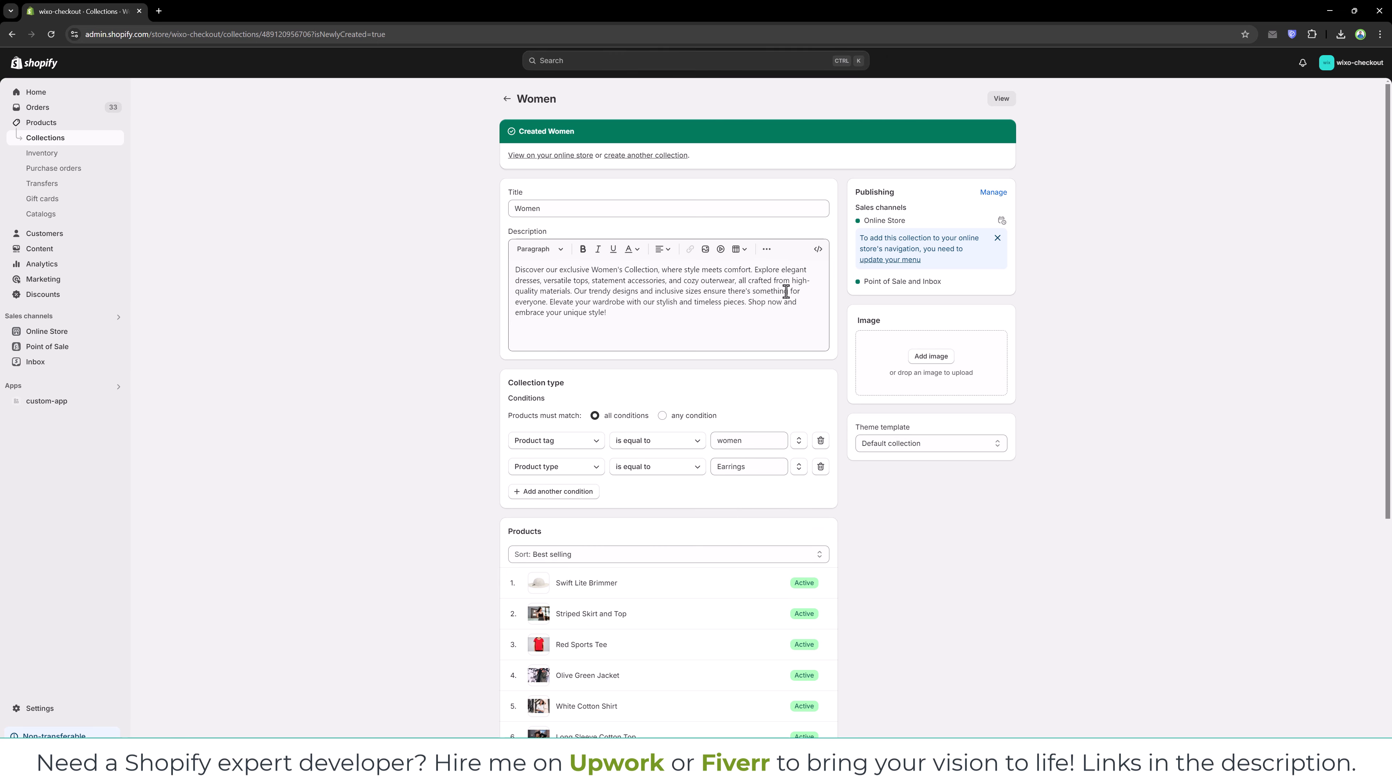
{"action": "right_click", "coordinate": [1154, 263]}
{"action": "left_click", "coordinate": [1163, 307]}
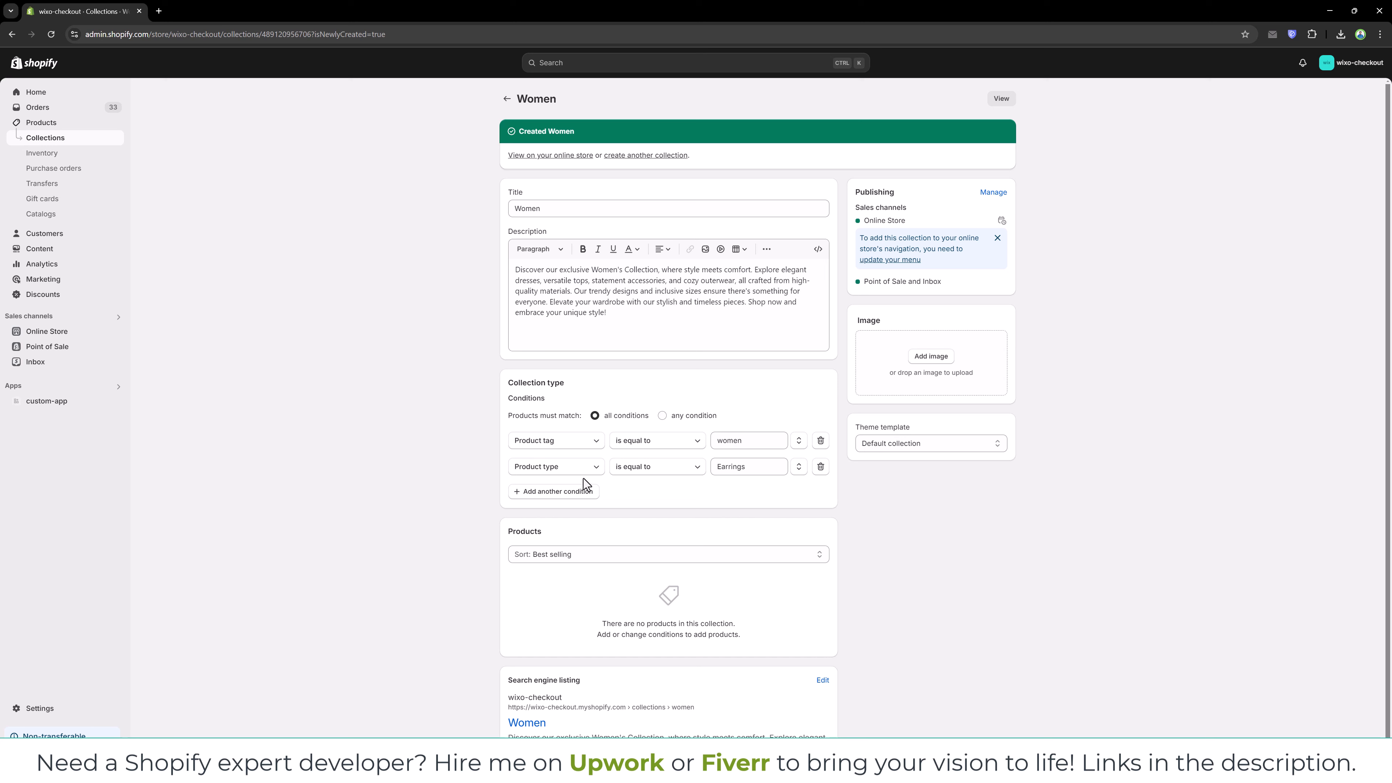
Step: Make products match any condition instead of all conditions, save the collection and reload the page
{"action": "left_click", "coordinate": [680, 418]}
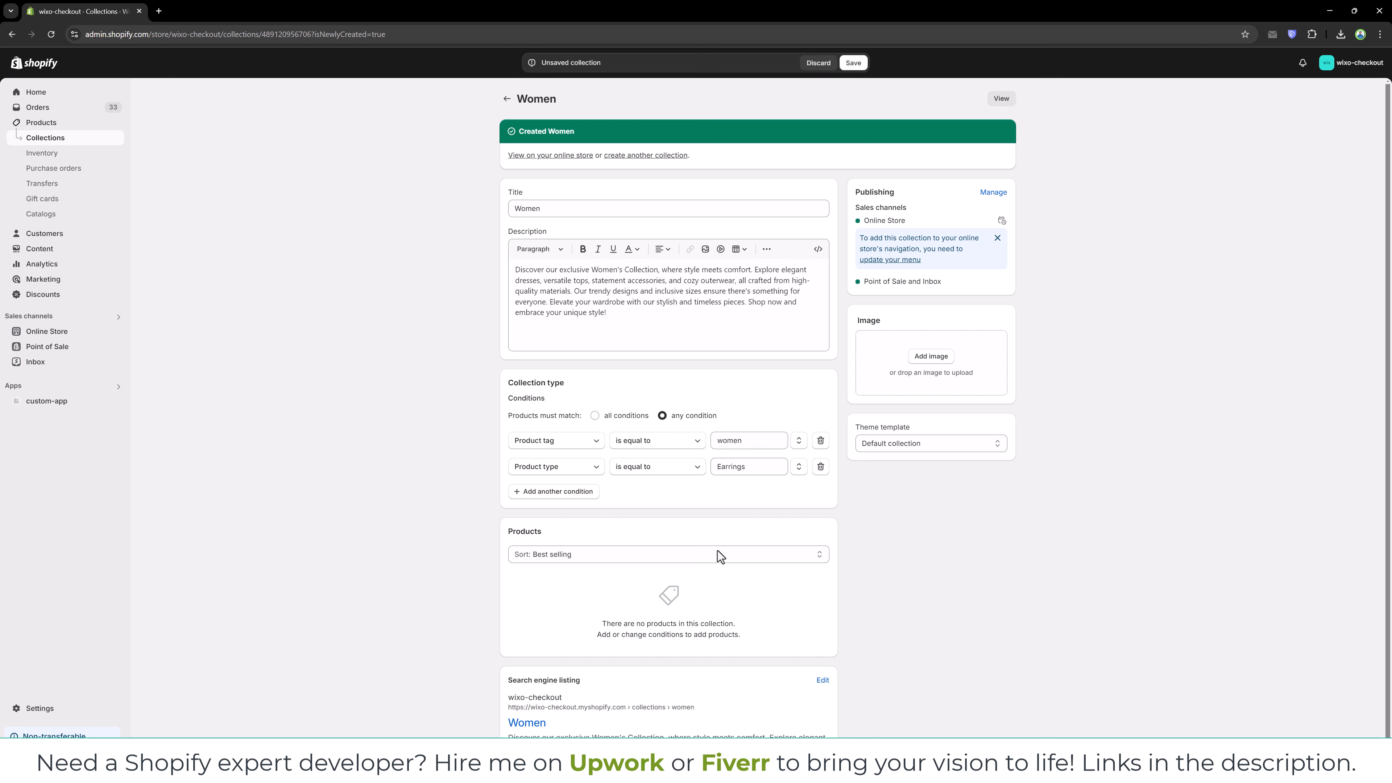
{"action": "left_click", "coordinate": [854, 63]}
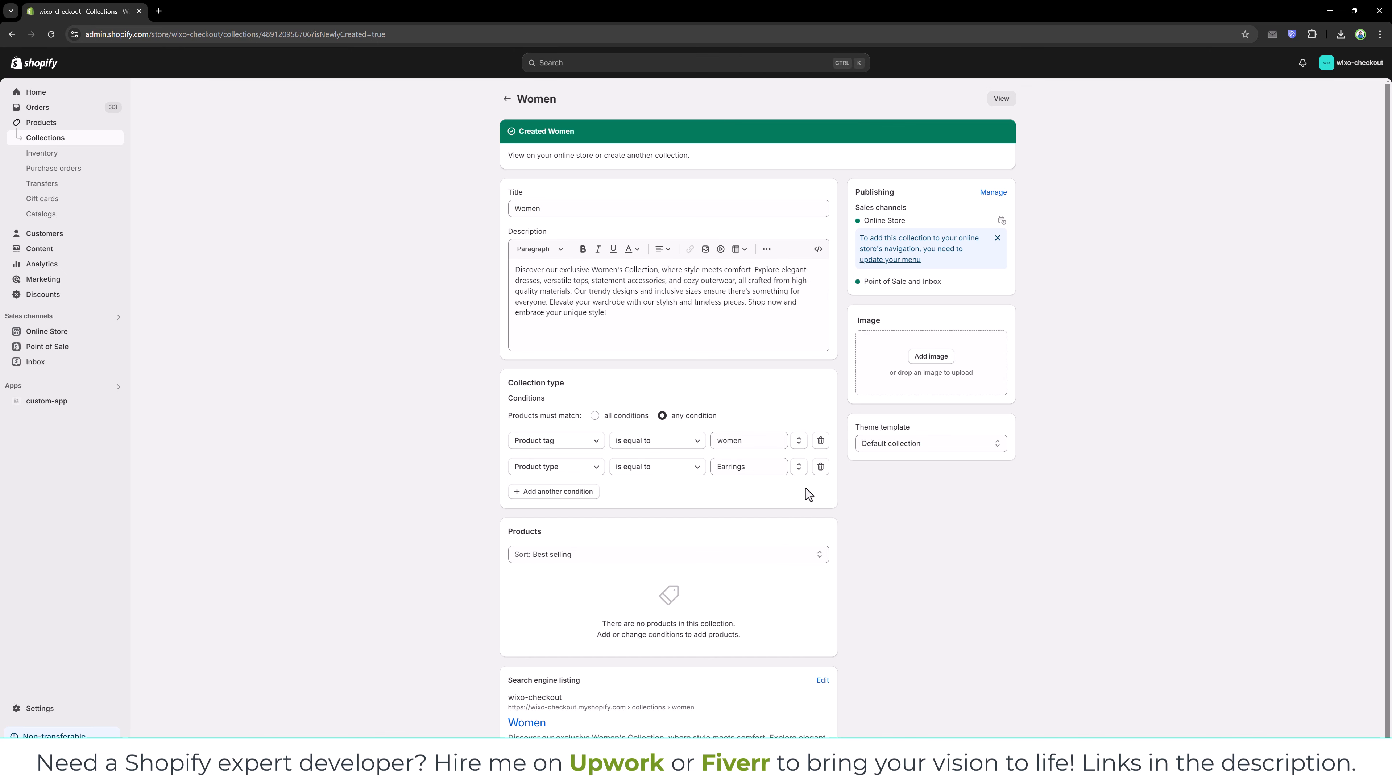
{"action": "right_click", "coordinate": [894, 476]}
{"action": "left_click", "coordinate": [934, 204]}
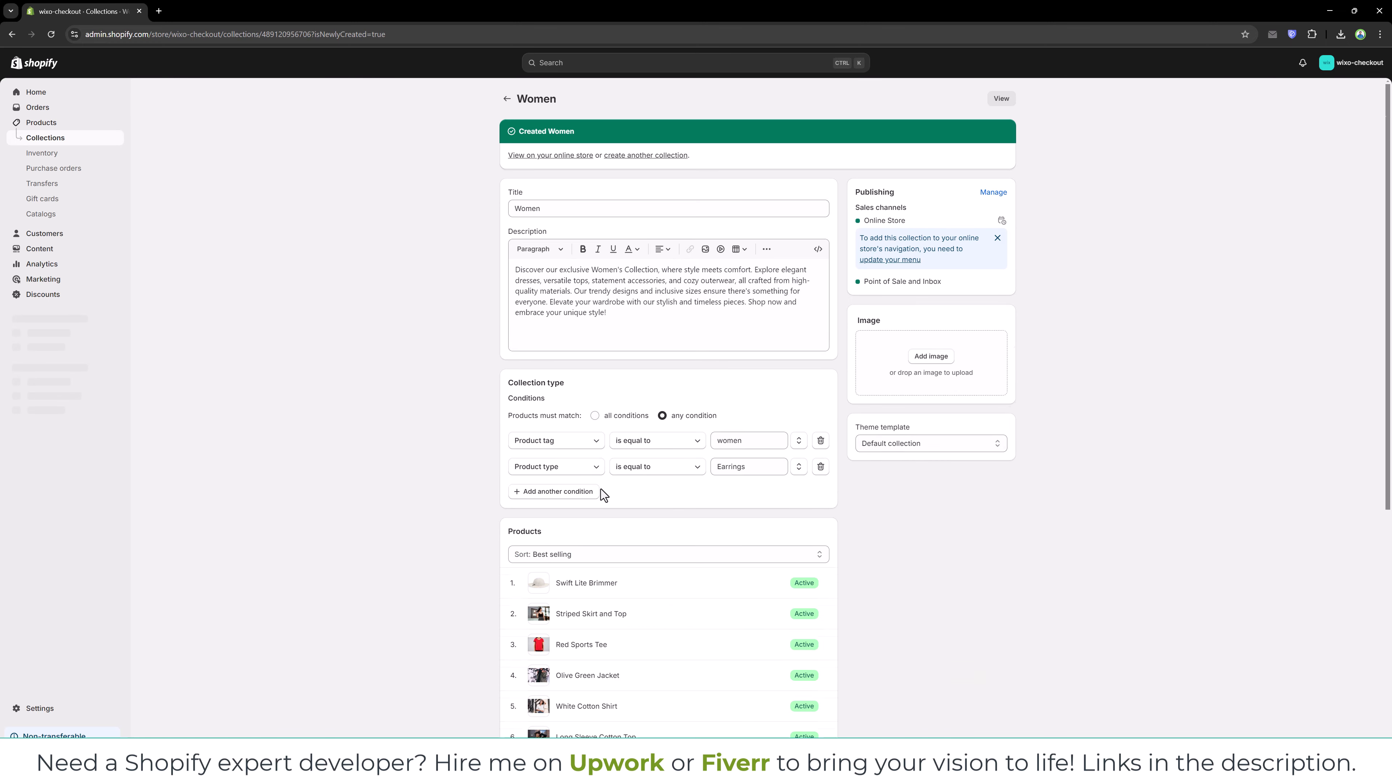
Step: Expand the collection's product list to show the remaining matching products
{"action": "scroll", "coordinate": [602, 495], "scroll_direction": "down", "scroll_amount": 3}
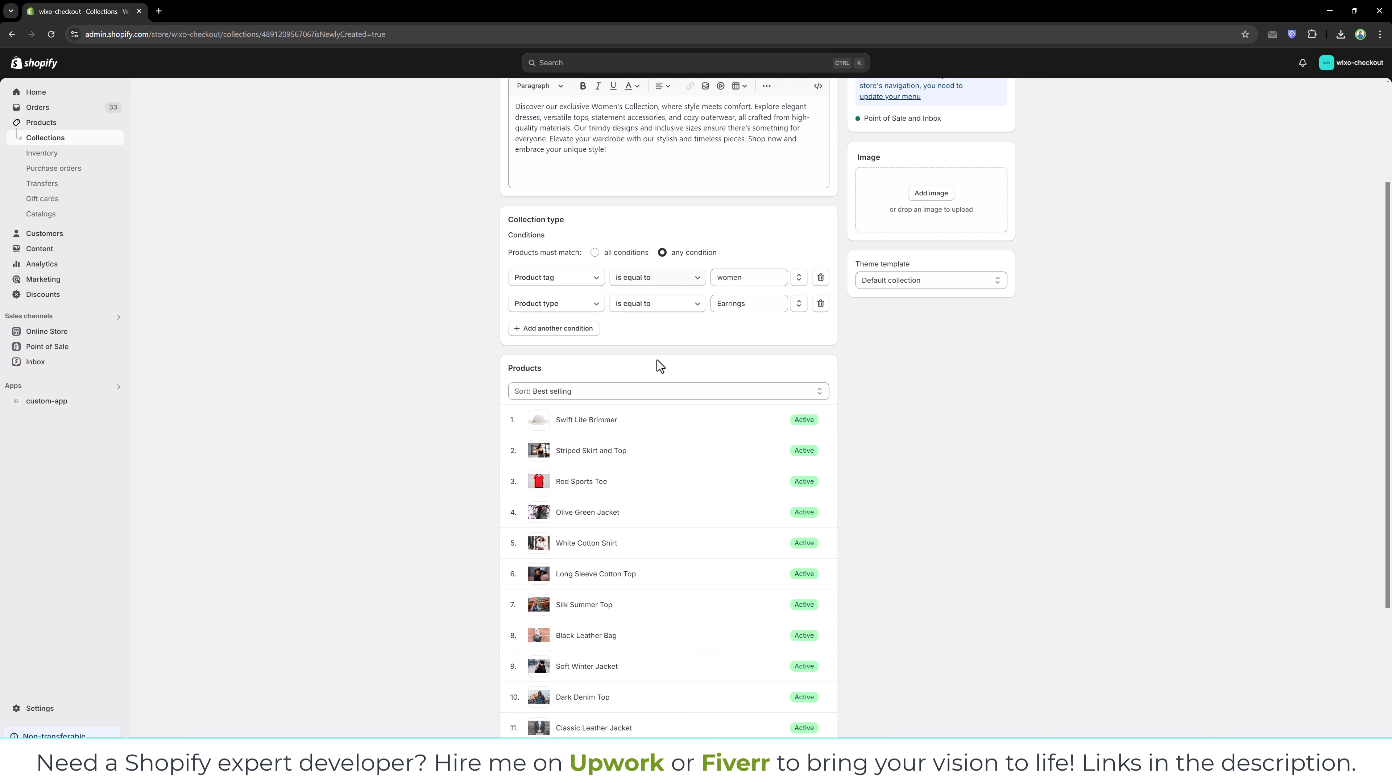
{"action": "scroll", "coordinate": [631, 554], "scroll_direction": "down", "scroll_amount": 4}
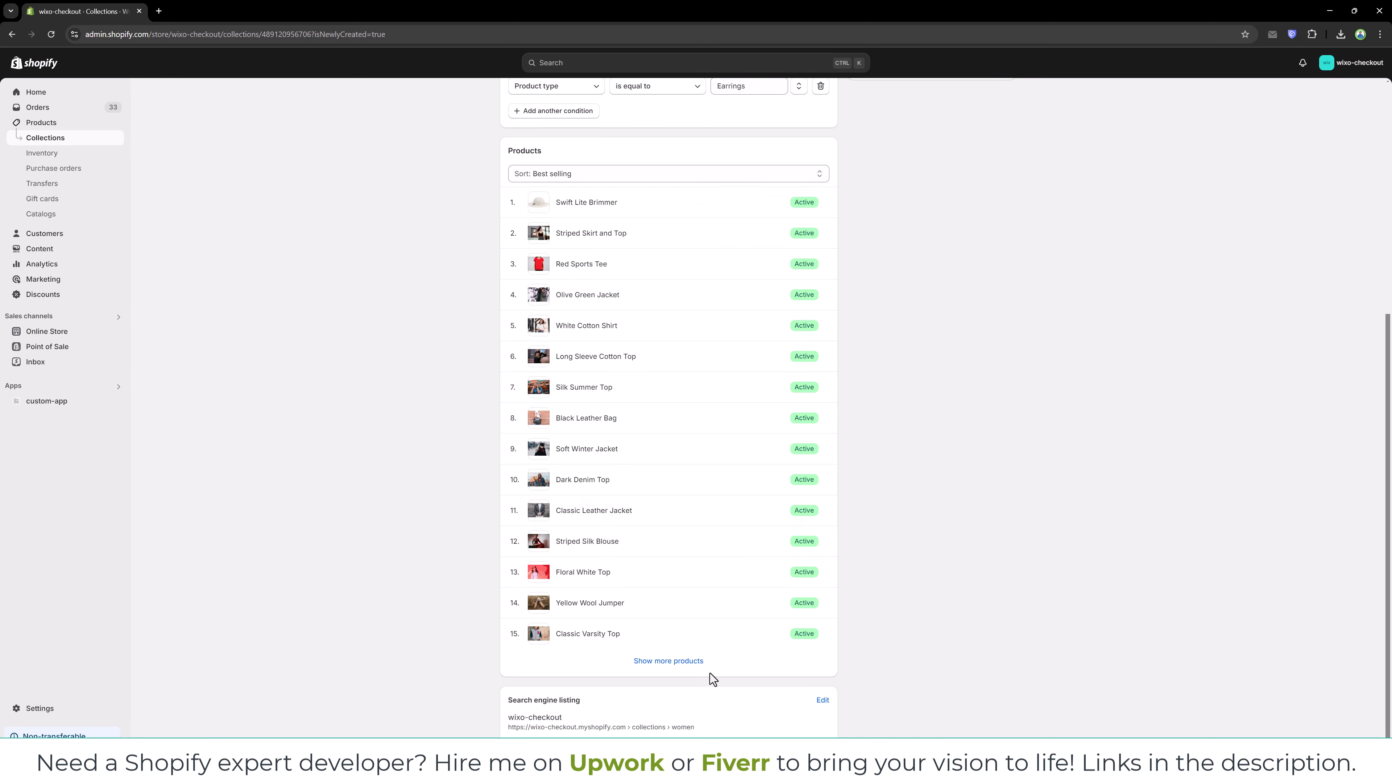
{"action": "left_click", "coordinate": [690, 664]}
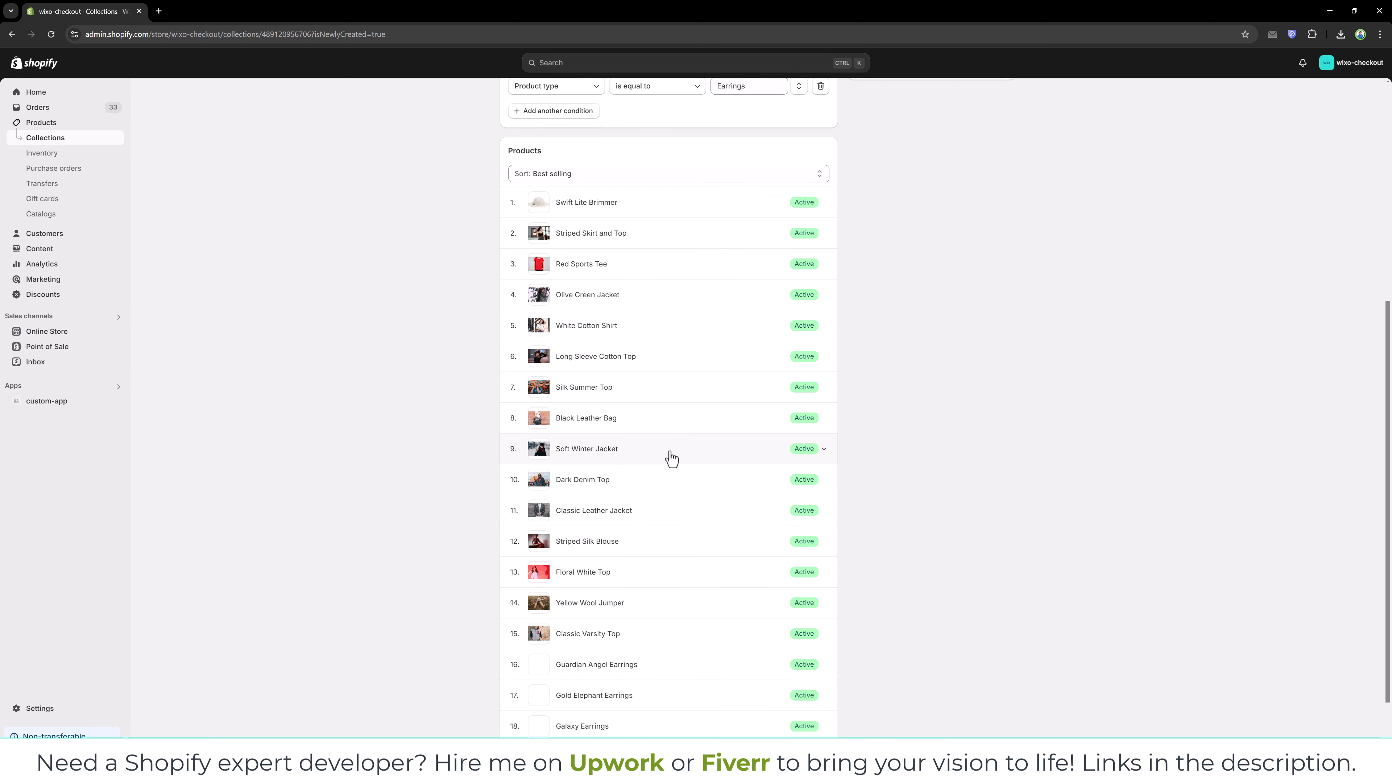
Step: Sort the products manually, moving Striped Skirt and Top to first place and Red Sports Tee to second, and select Olive Green Jacket
{"action": "left_click", "coordinate": [559, 173]}
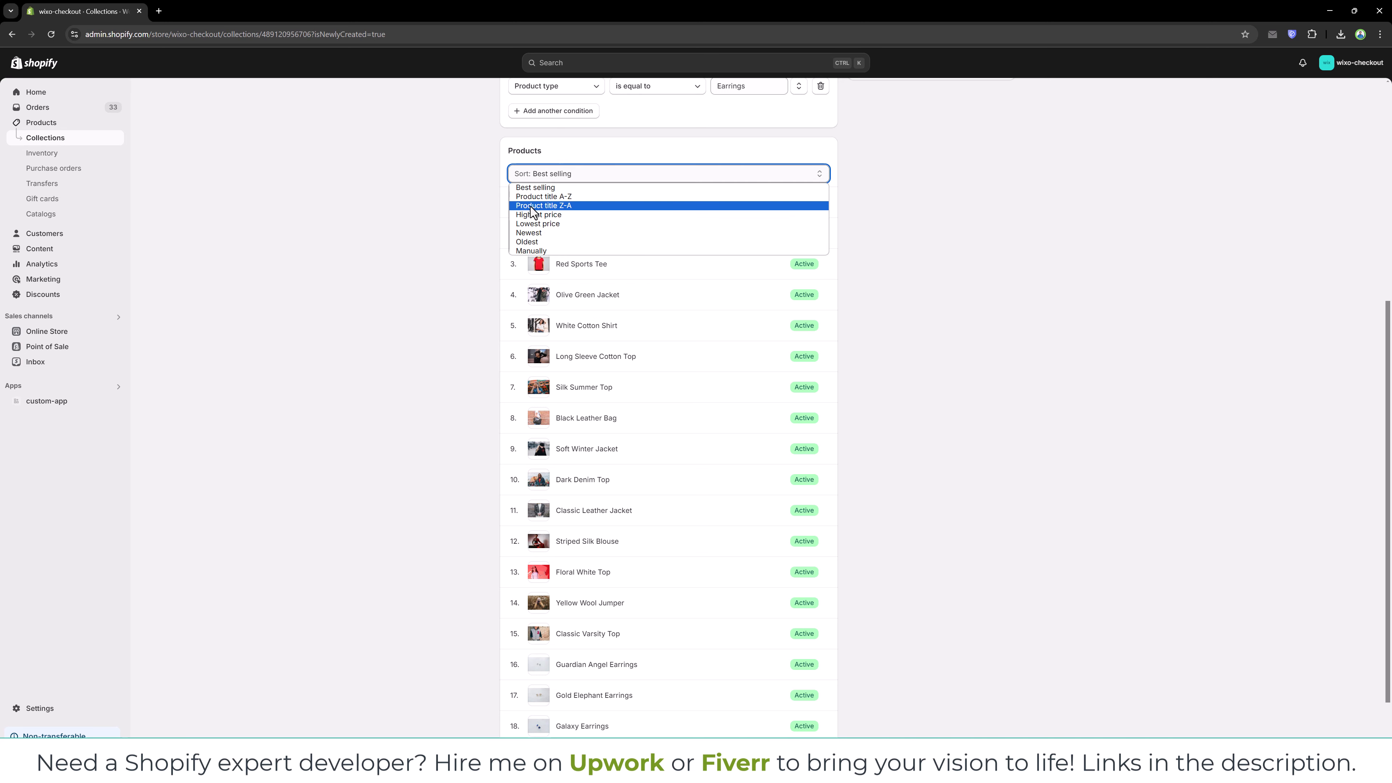
{"action": "left_click", "coordinate": [531, 250]}
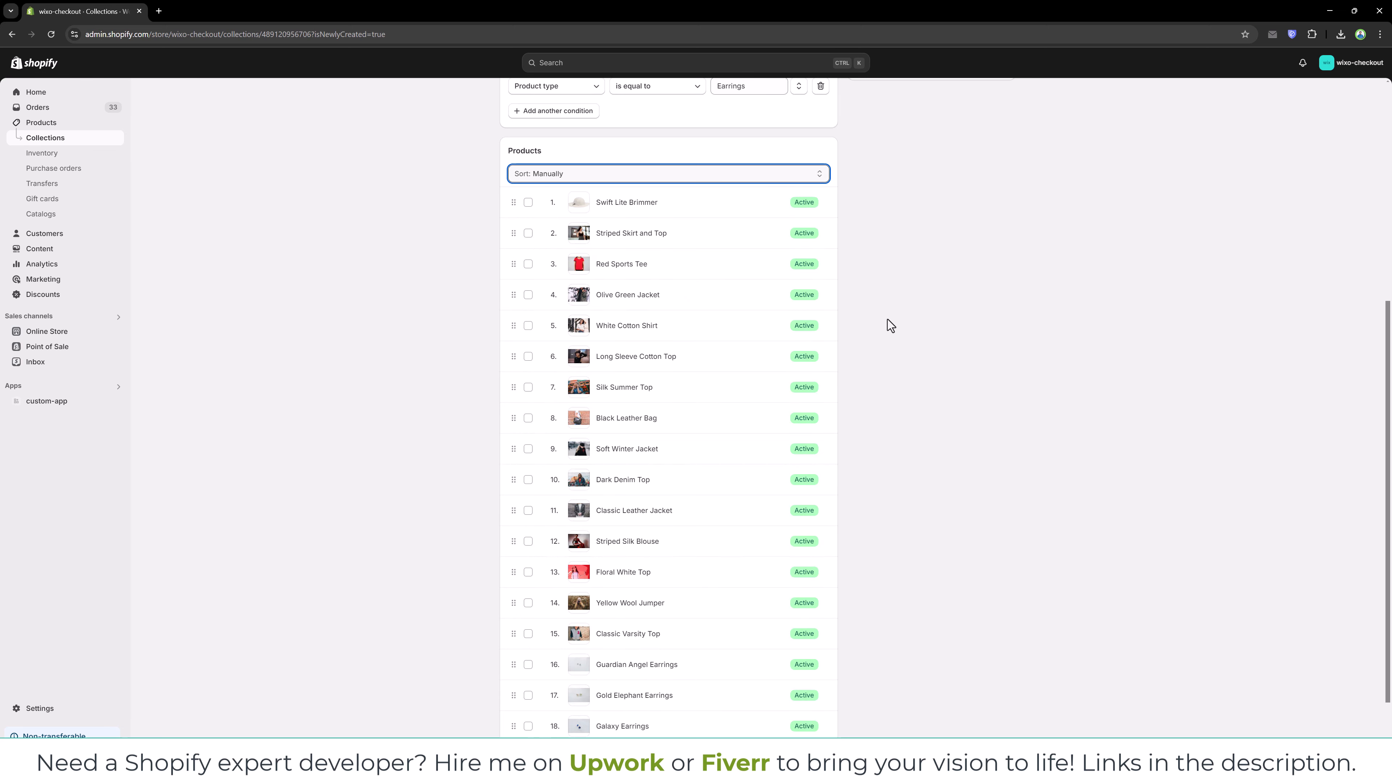
{"action": "left_click_drag", "start_coordinate": [514, 234], "coordinate": [514, 200]}
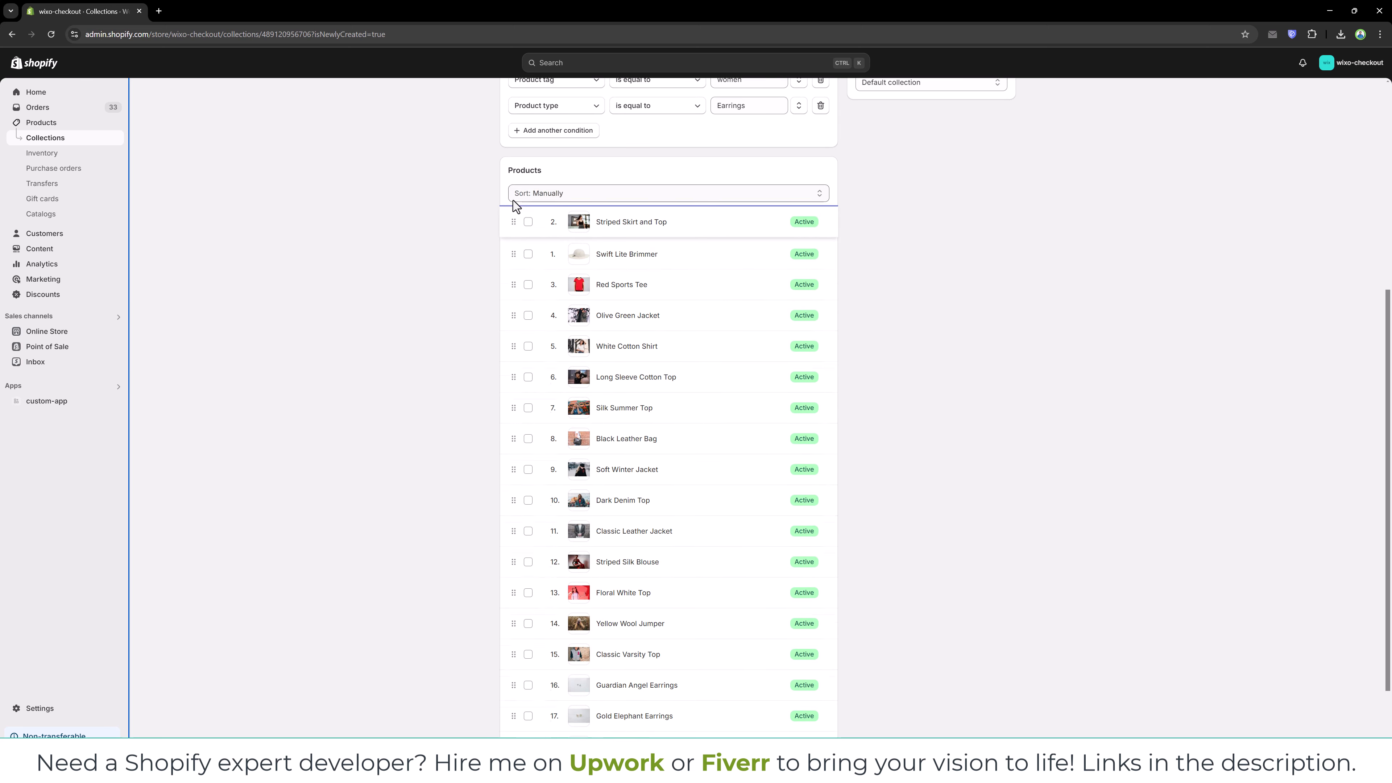
{"action": "left_click_drag", "start_coordinate": [514, 300], "coordinate": [513, 269]}
{"action": "left_click", "coordinate": [515, 331]}
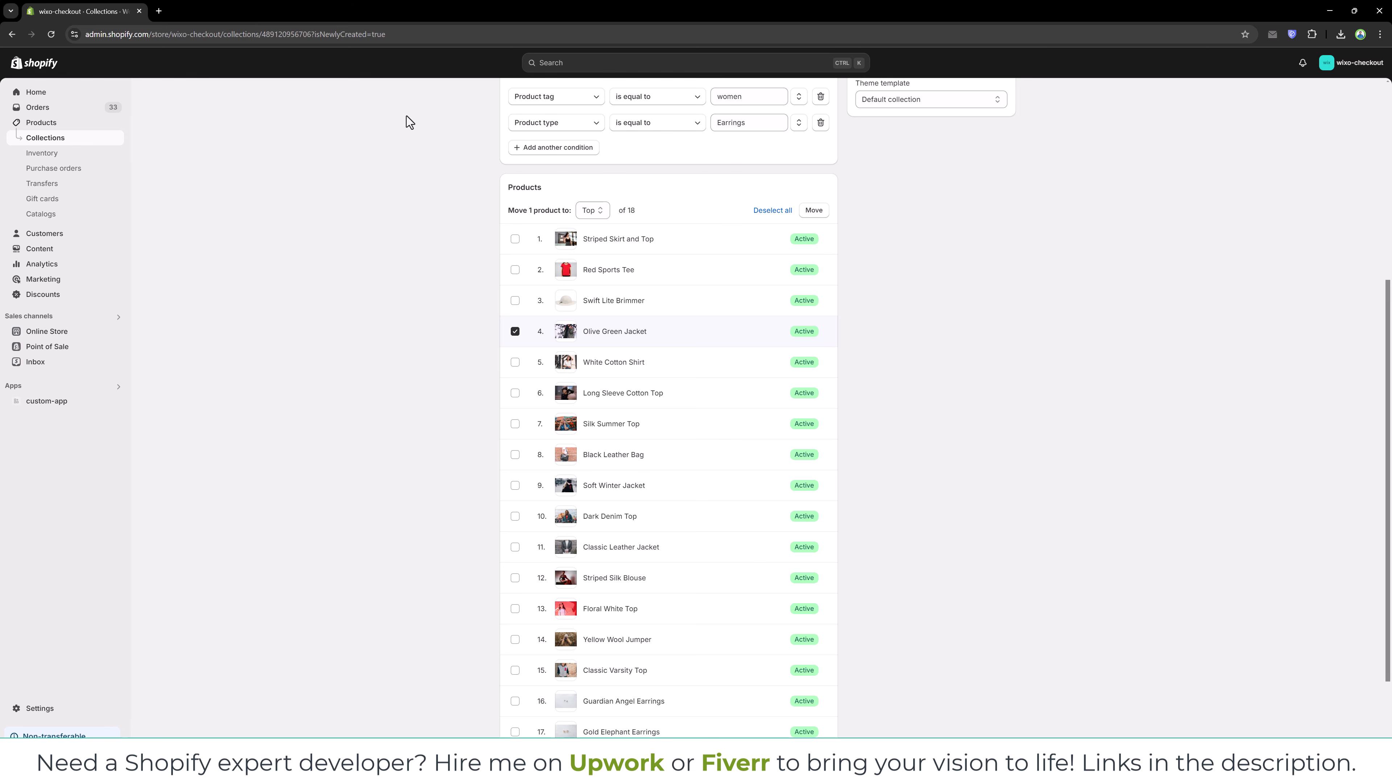
{"action": "scroll", "coordinate": [762, 365], "scroll_direction": "up", "scroll_amount": 6}
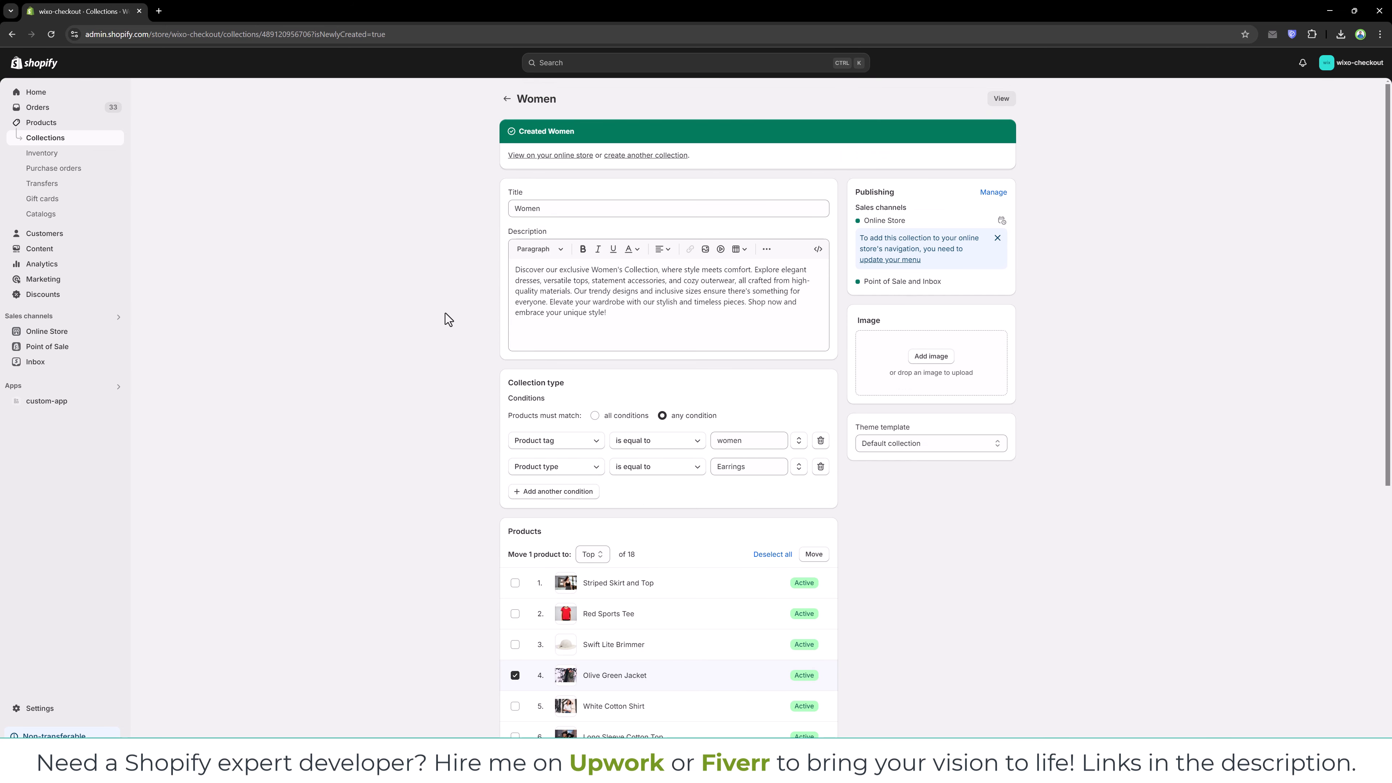